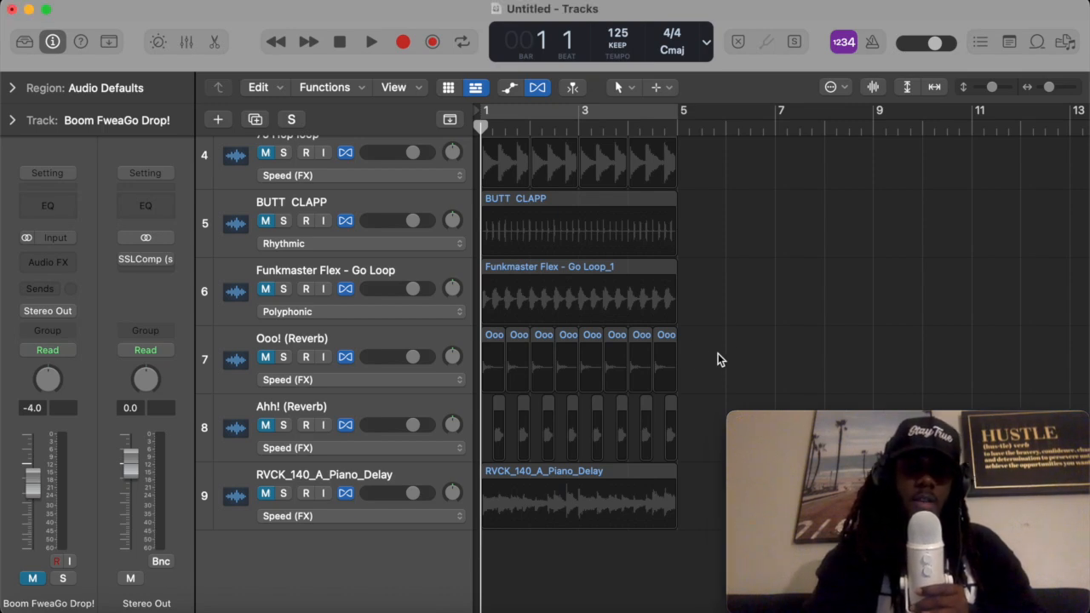
pyautogui.click(665, 345)
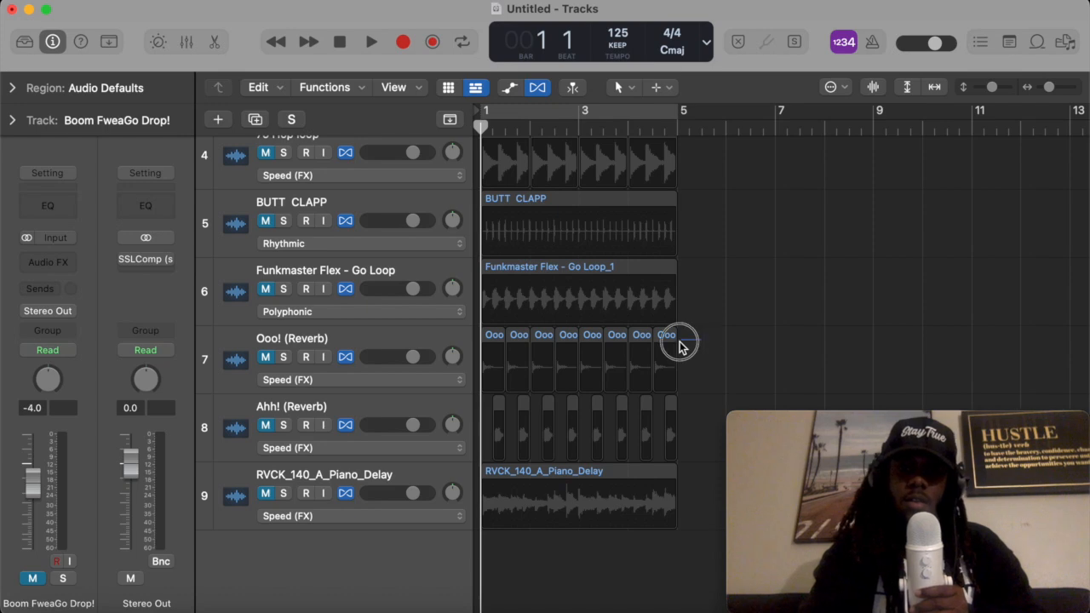
pyautogui.click(670, 345)
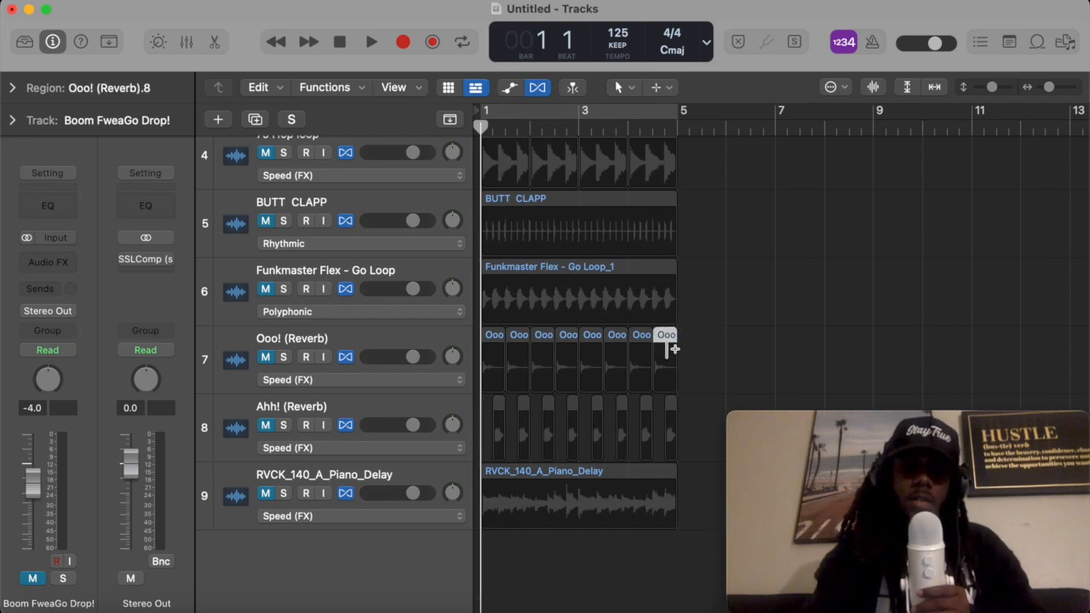
pyautogui.hotkey('alt', 'c')
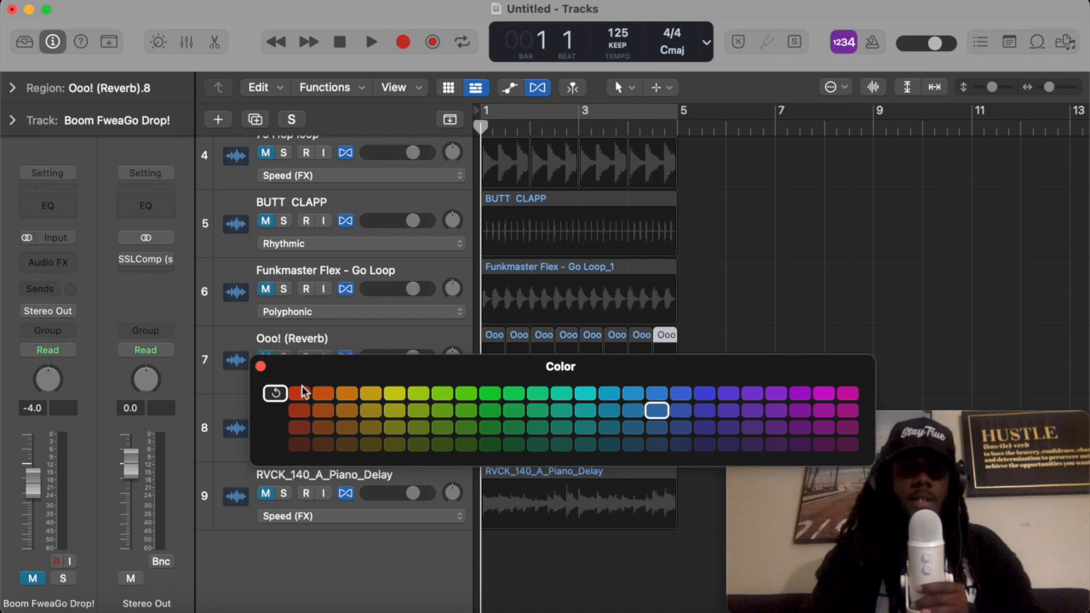
pyautogui.click(261, 369)
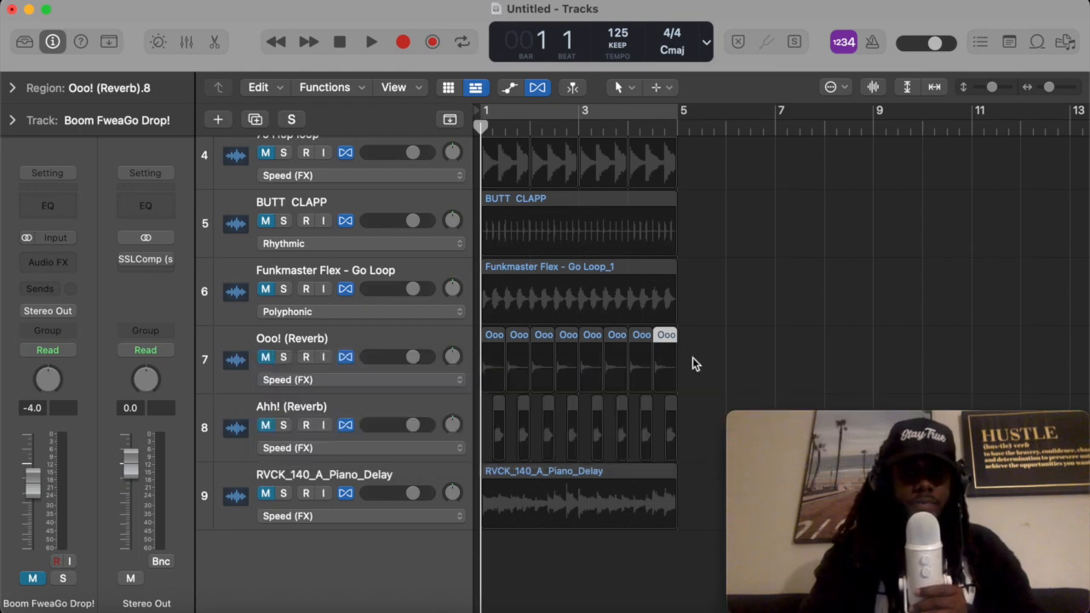
pyautogui.click(705, 351)
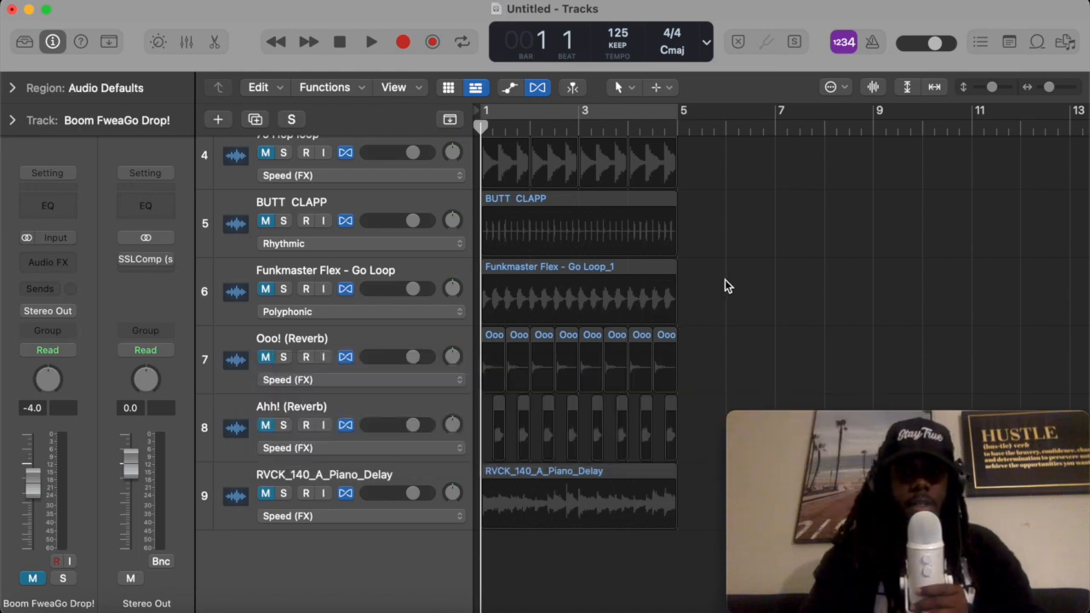
# - Color the Funkmaster Flex - Go Loop region orange
pyautogui.click(574, 270)
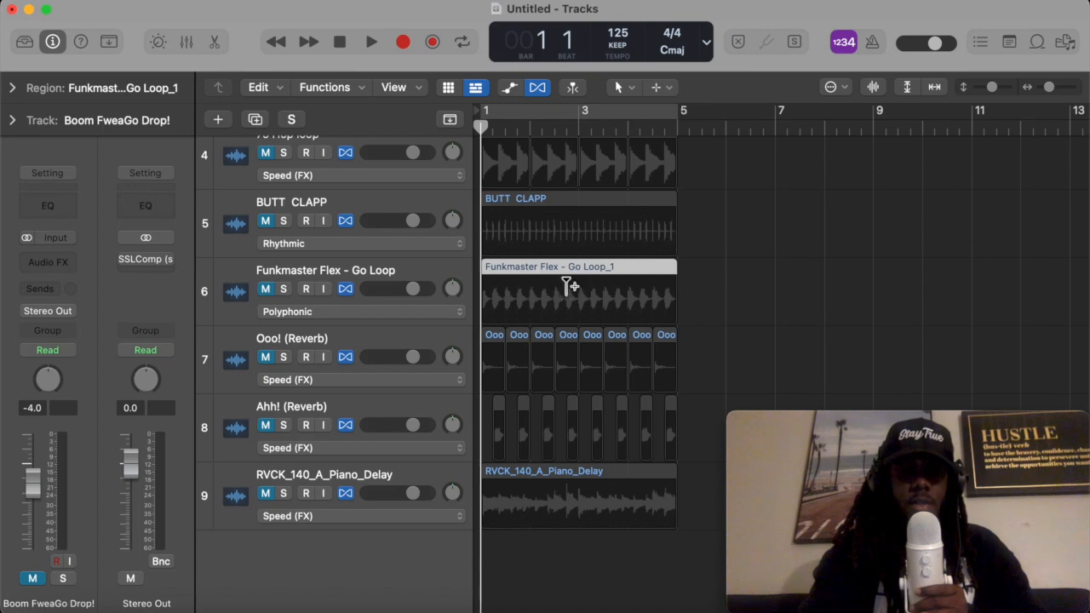
pyautogui.click(358, 275)
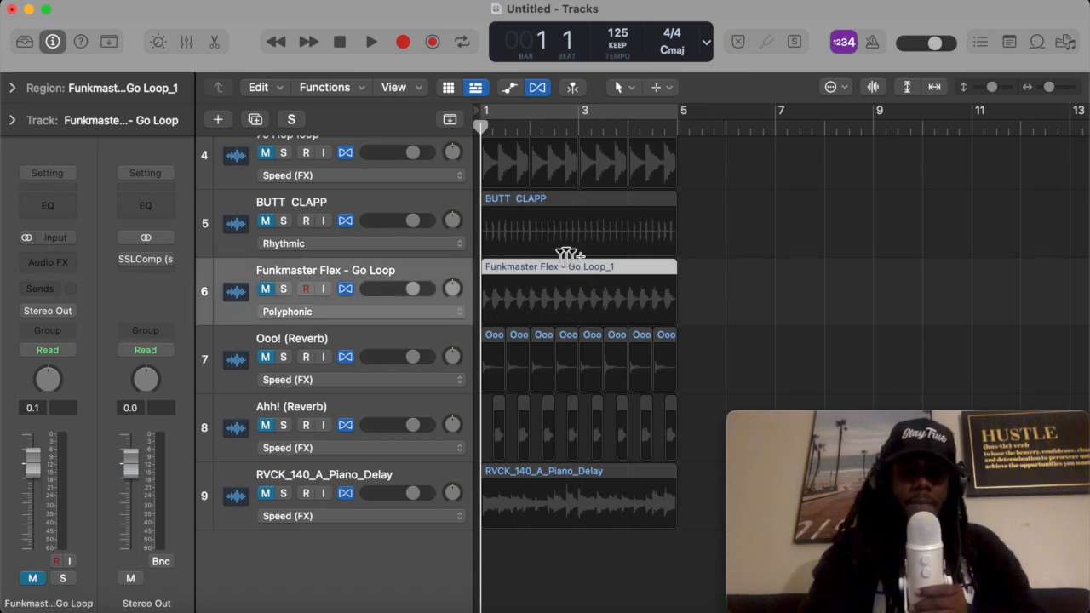
pyautogui.scroll(3, 570, 255)
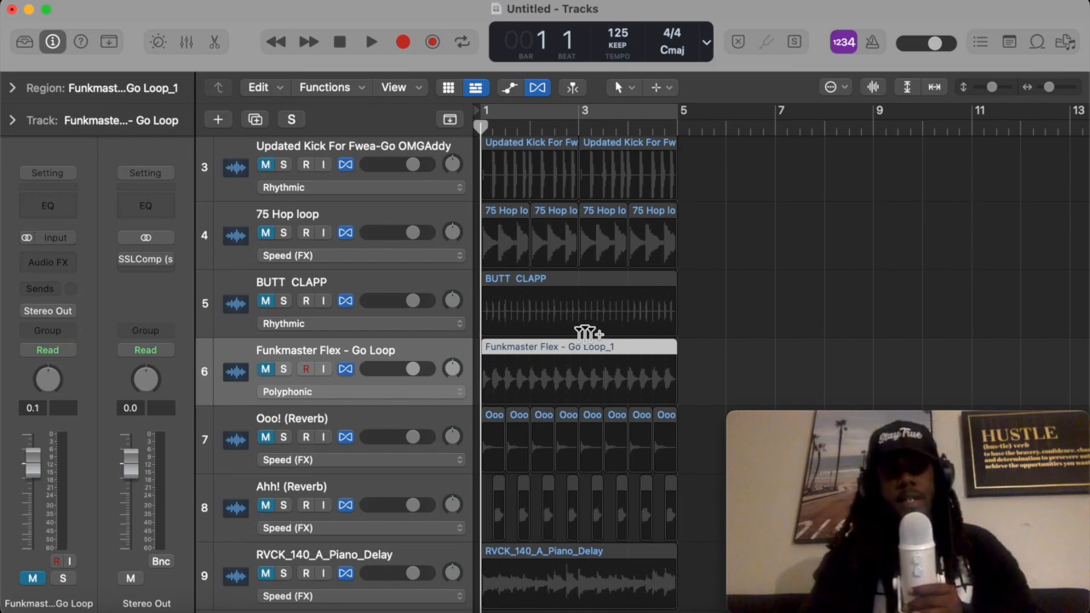
pyautogui.click(108, 43)
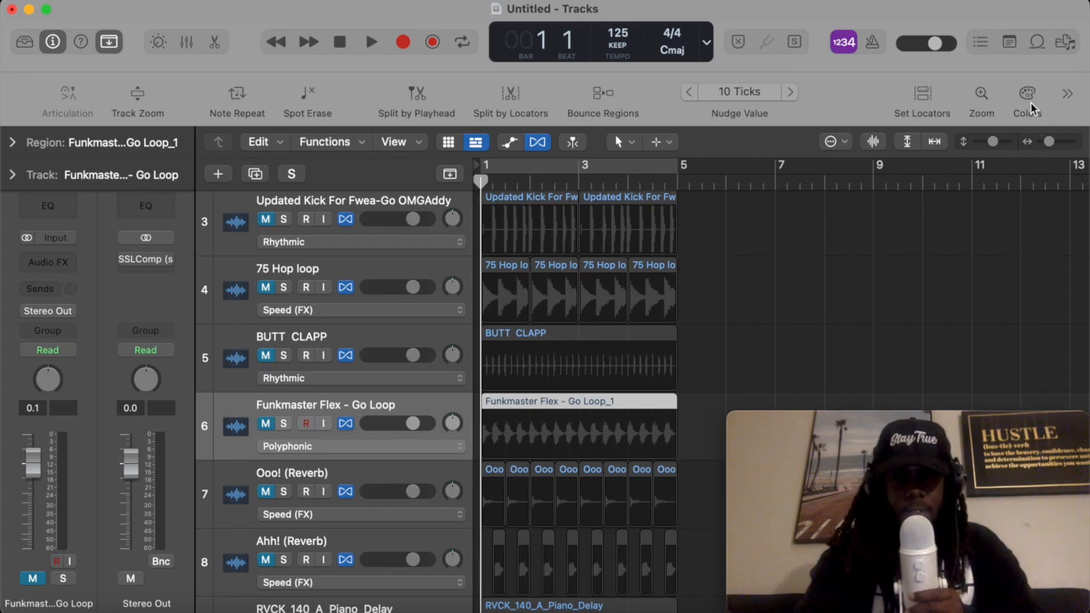
pyautogui.click(1028, 100)
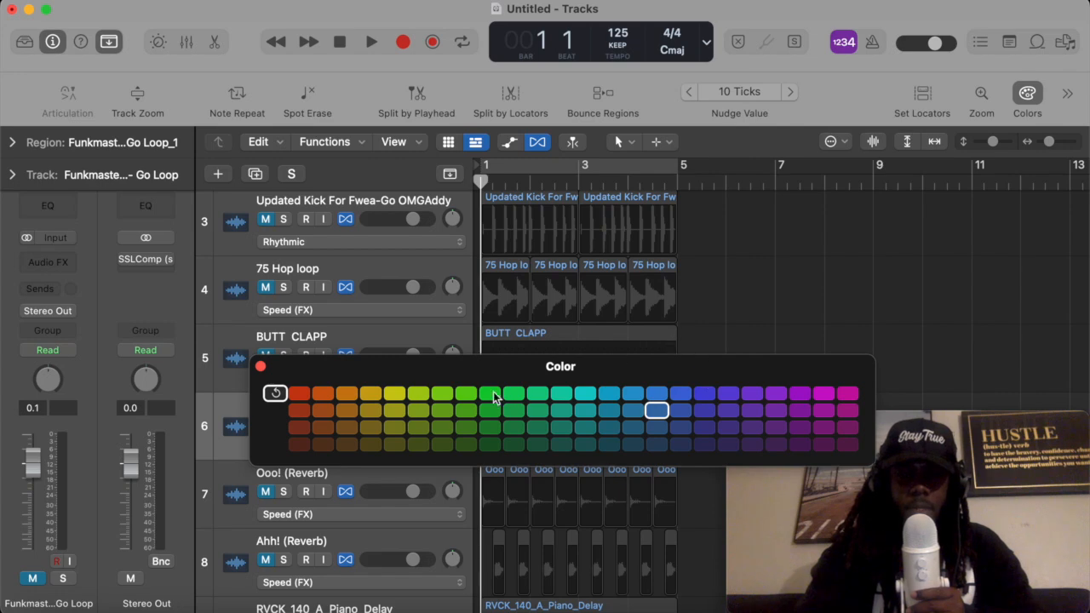
pyautogui.click(345, 427)
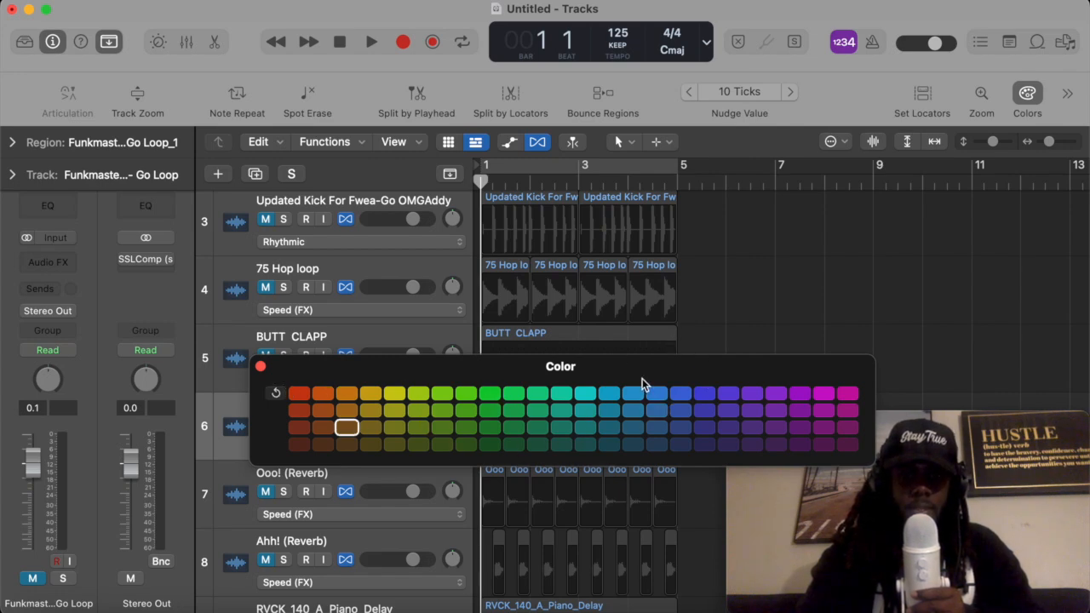
pyautogui.click(260, 366)
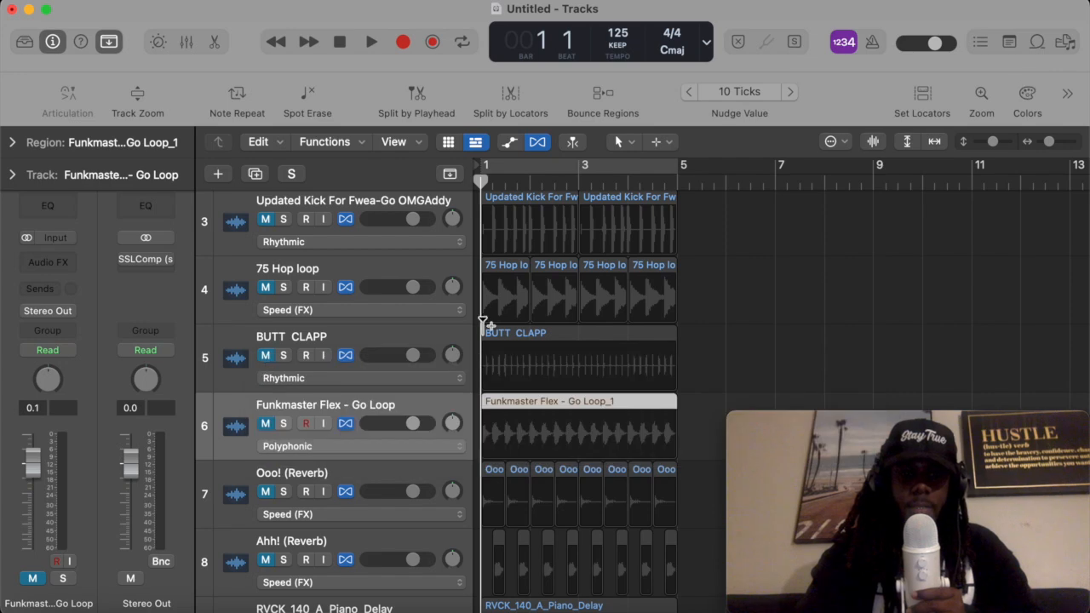
pyautogui.click(739, 363)
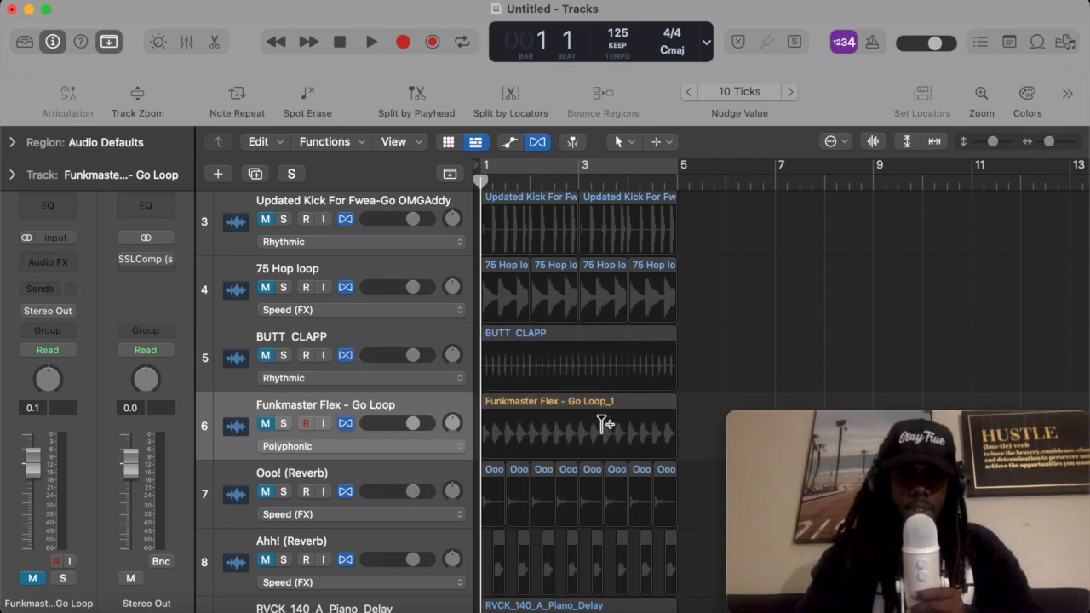
# - Unmute the RVCK_140_A_Piano_Delay track and play it back
pyautogui.scroll(-4, 581, 387)
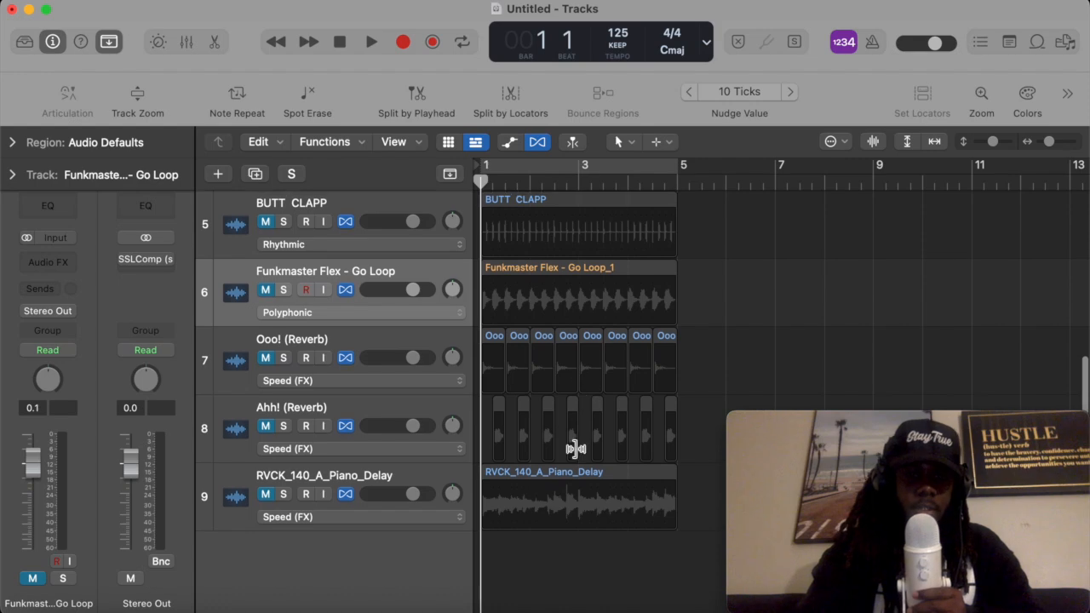
pyautogui.scroll(5, 569, 449)
pyautogui.scroll(-3, 556, 375)
pyautogui.scroll(-3, 553, 291)
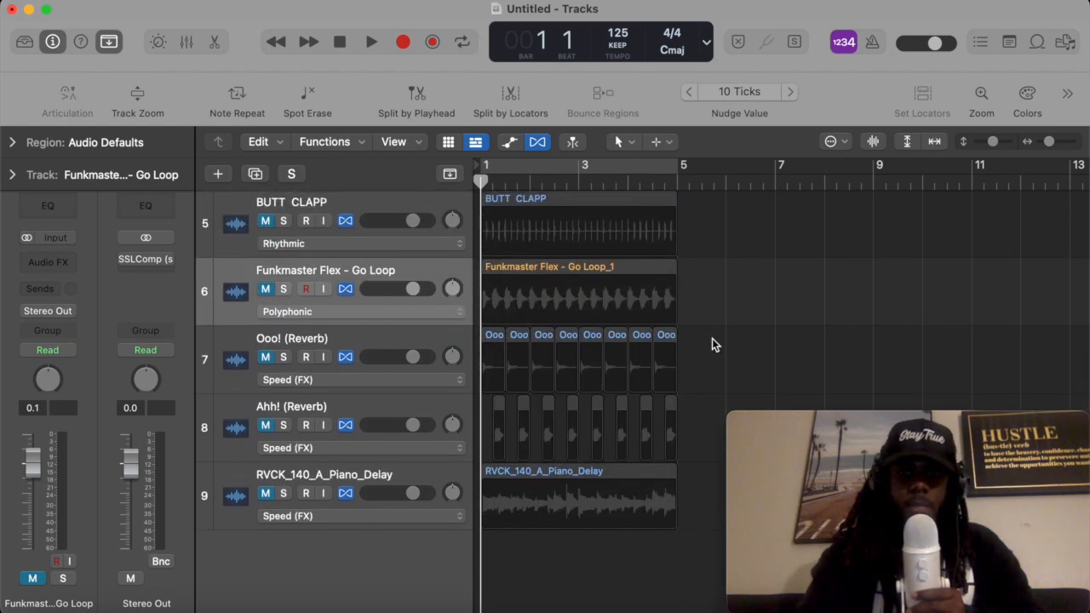
pyautogui.click(283, 474)
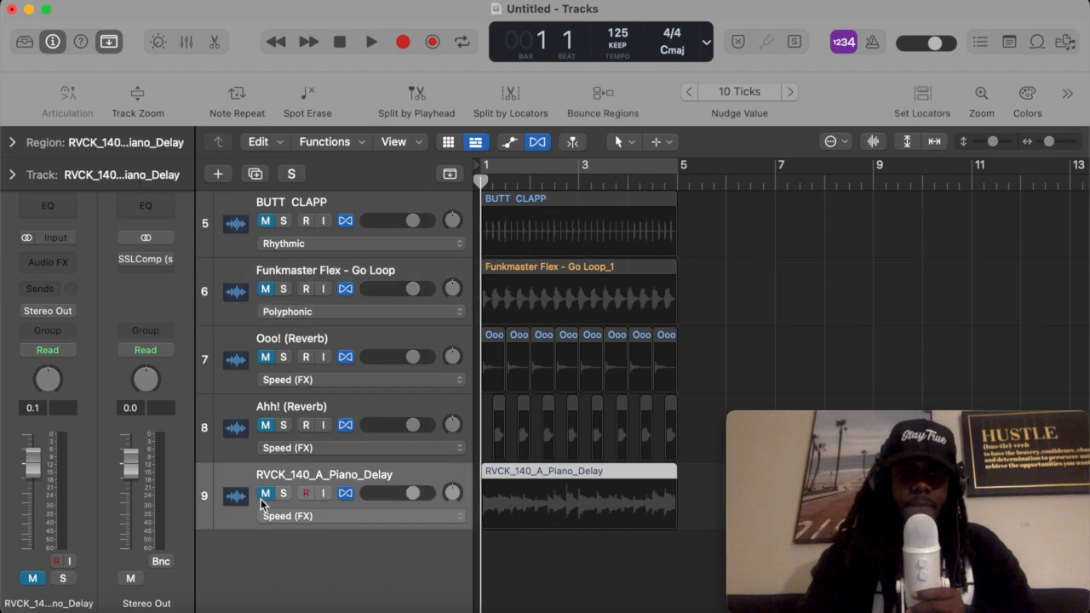
pyautogui.click(265, 495)
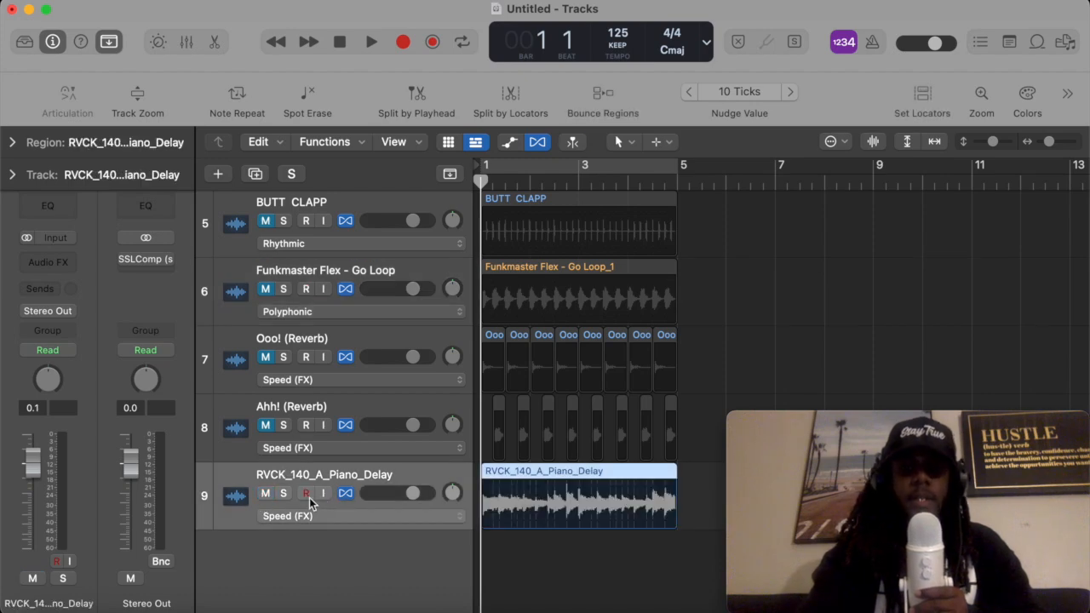
pyautogui.press('space')
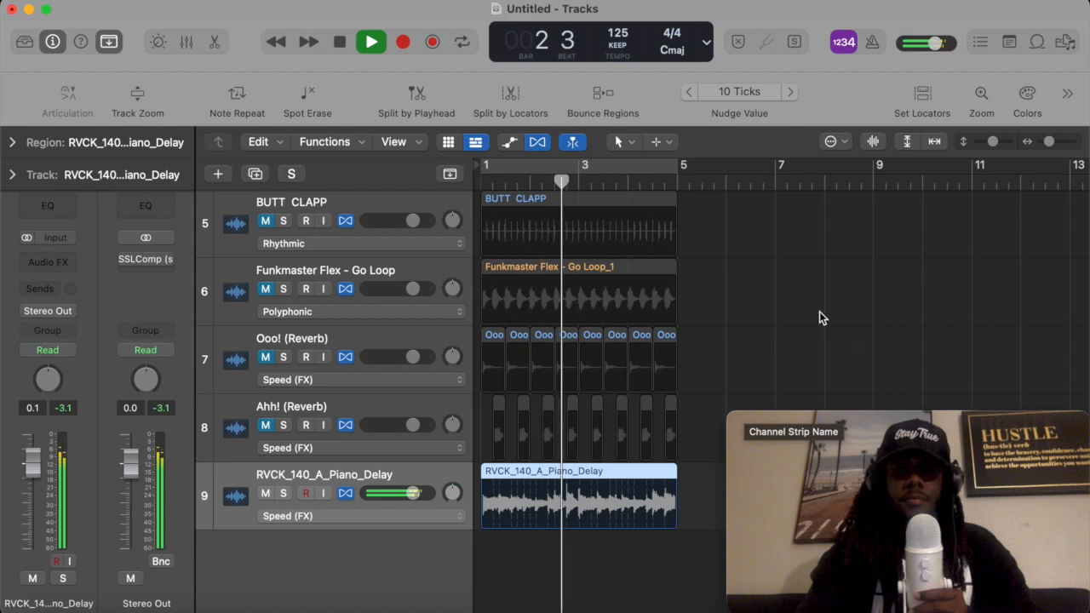
pyautogui.press('space')
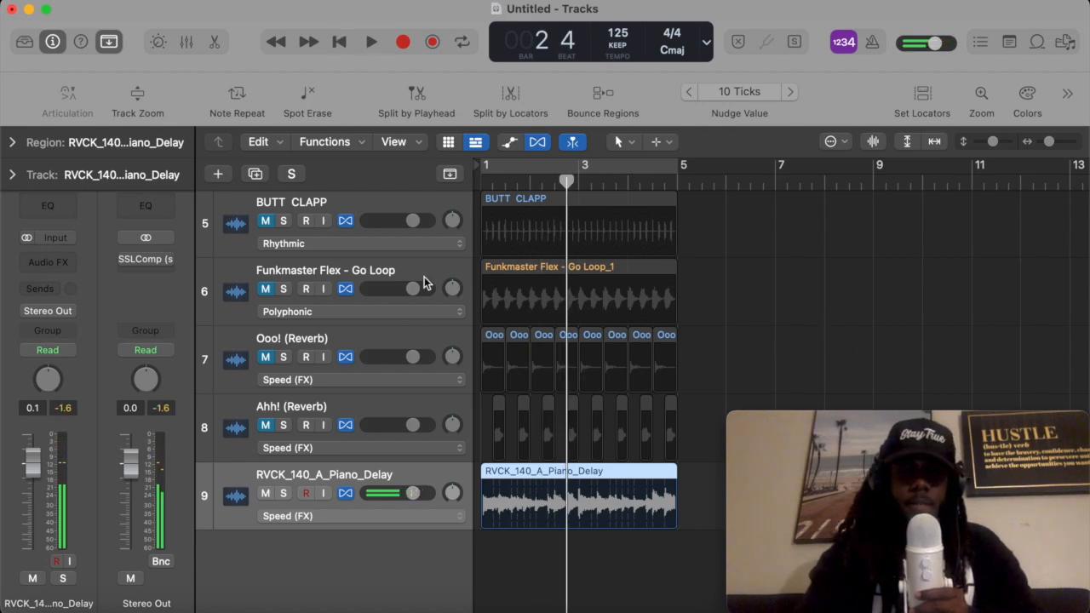
# - Move the Funkmaster Flex - Go Loop track to the bottom of the track list and unmute it for playback
pyautogui.moveTo(361, 269); pyautogui.dragTo(317, 577)
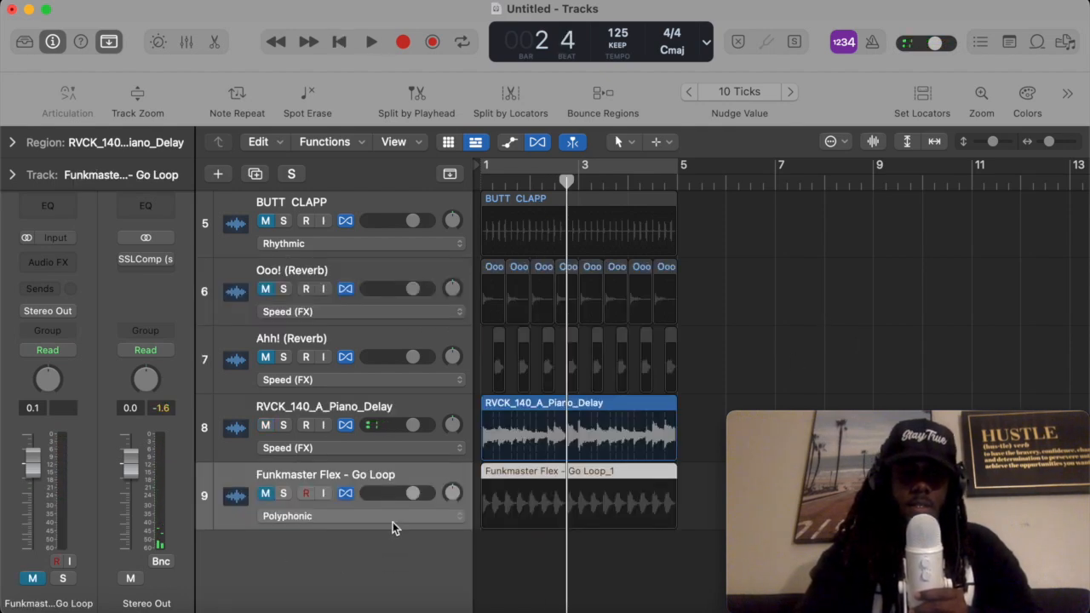
pyautogui.click(264, 493)
pyautogui.press('space')
# - Briefly mute the RVCK_140_A_Piano_Delay track while auditioning playback
pyautogui.press('space')
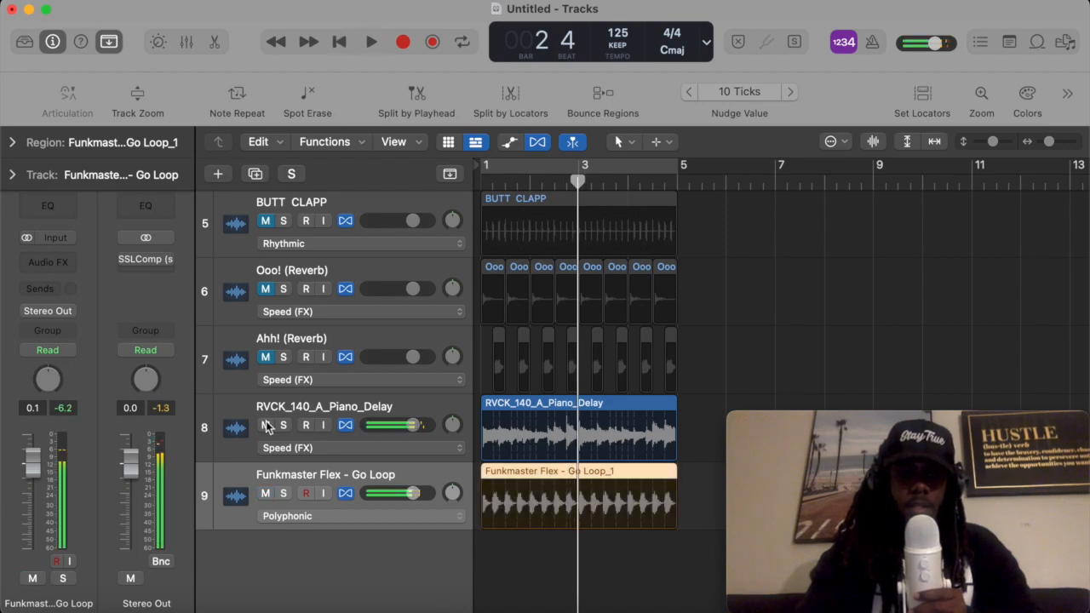
pyautogui.click(266, 425)
pyautogui.press('space')
pyautogui.press('space')
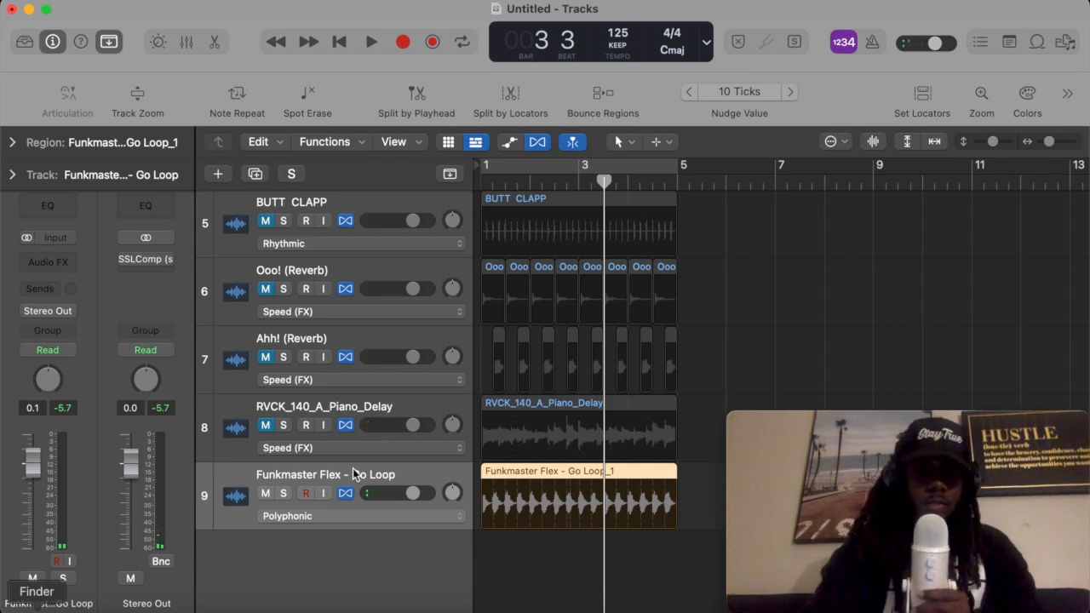
pyautogui.click(265, 425)
# - Move the BUTT CLAPP track to the bottom of the track list and audition it soloed
pyautogui.scroll(4, 395, 327)
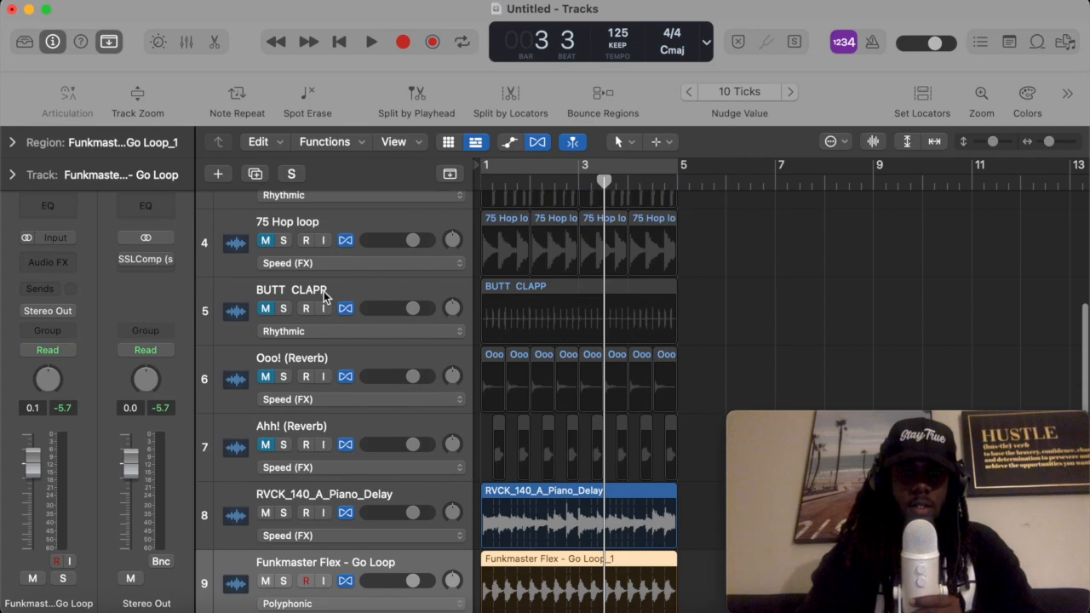
pyautogui.moveTo(338, 536); pyautogui.dragTo(396, 538)
pyautogui.click(282, 493)
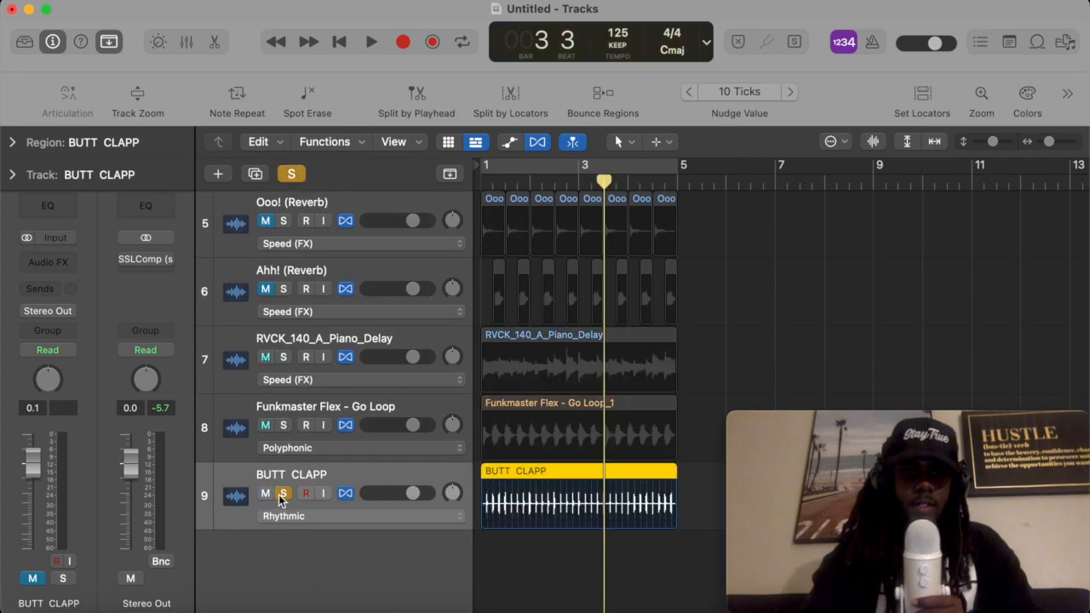
pyautogui.press('Return')
pyautogui.press('space')
pyautogui.press('space')
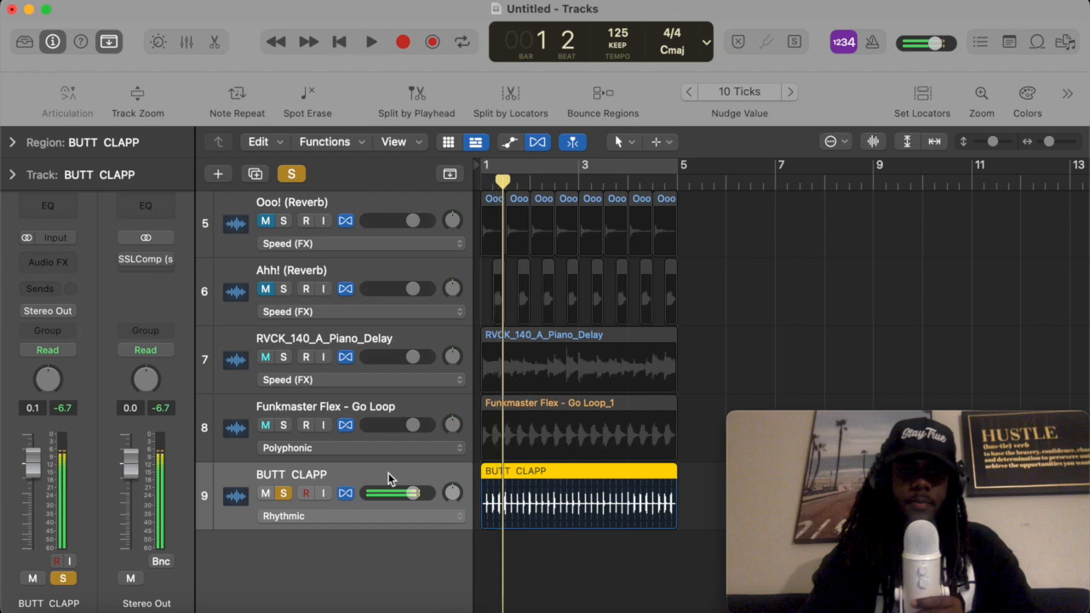
pyautogui.click(264, 493)
pyautogui.click(283, 493)
# - Move the Updated Kick For Fwea-Go OMGAddy track to the bottom of the list and audition it soloed
pyautogui.scroll(3, 365, 383)
pyautogui.scroll(2, 327, 408)
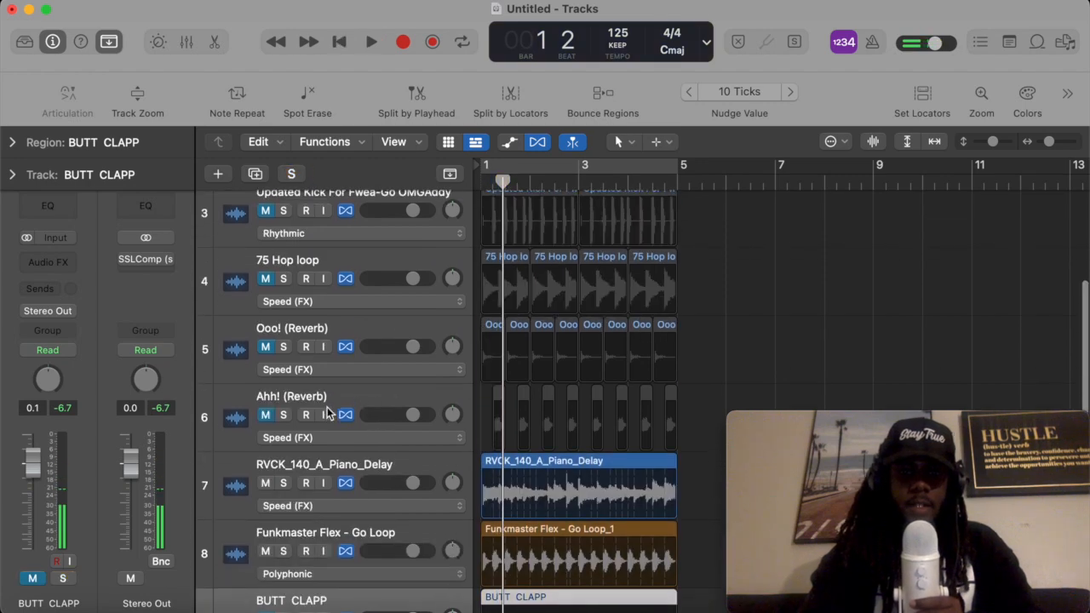
pyautogui.moveTo(336, 260); pyautogui.dragTo(358, 579)
pyautogui.scroll(-2, 453, 484)
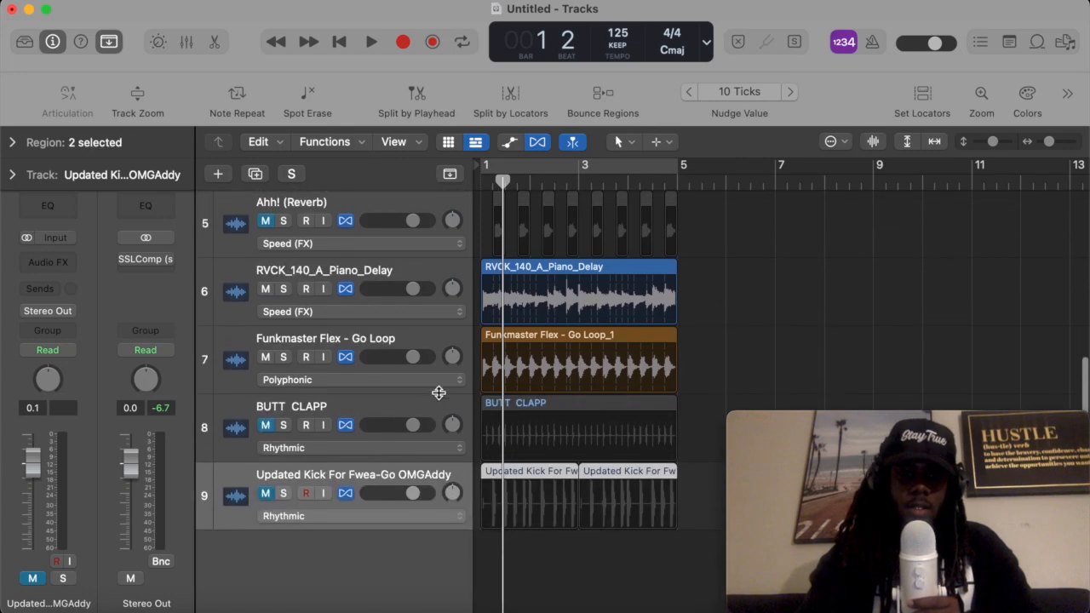
pyautogui.click(283, 494)
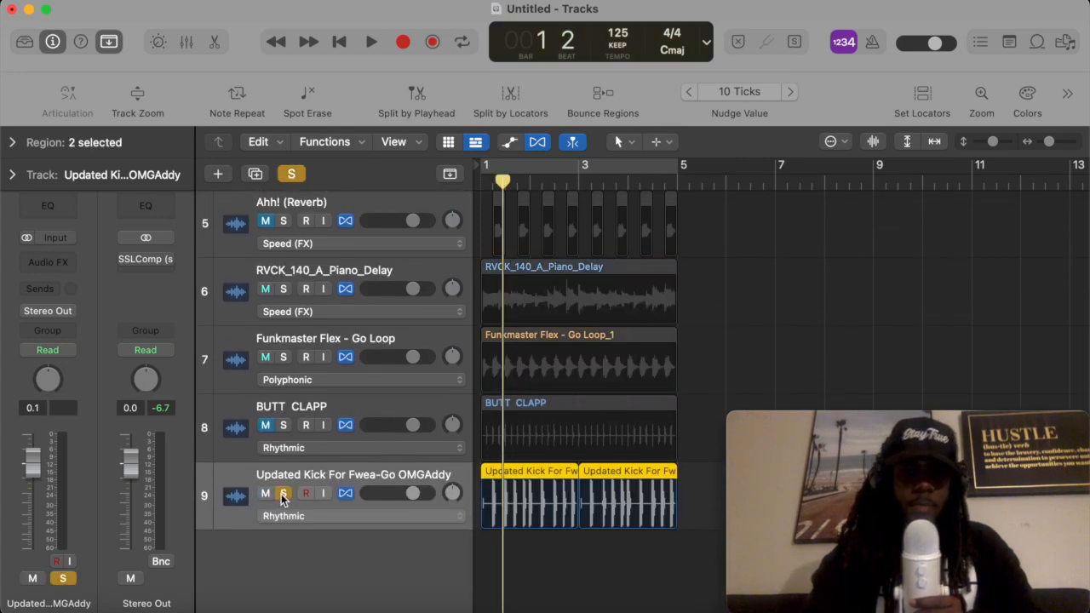
pyautogui.press('Return')
pyautogui.press('space')
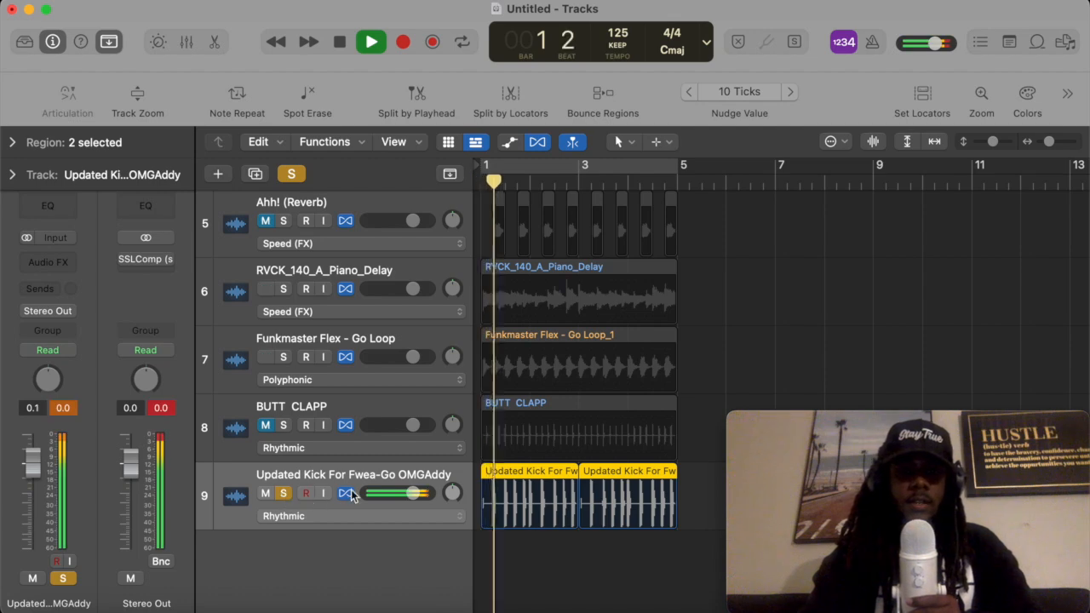
pyautogui.click(283, 494)
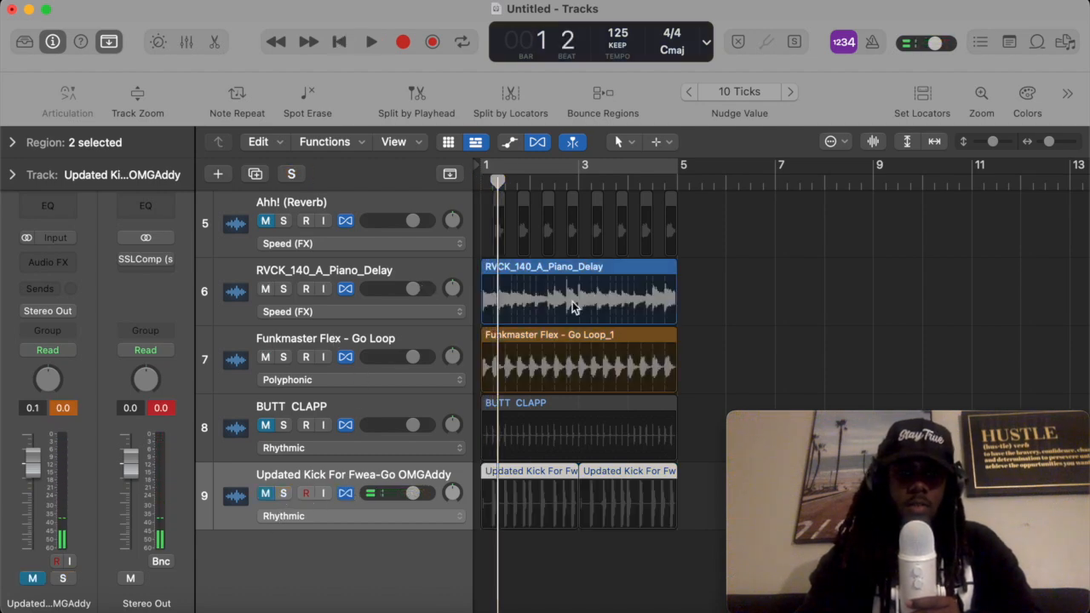
# - Color the RVCK_140_A_Piano_Delay region green
pyautogui.click(704, 289)
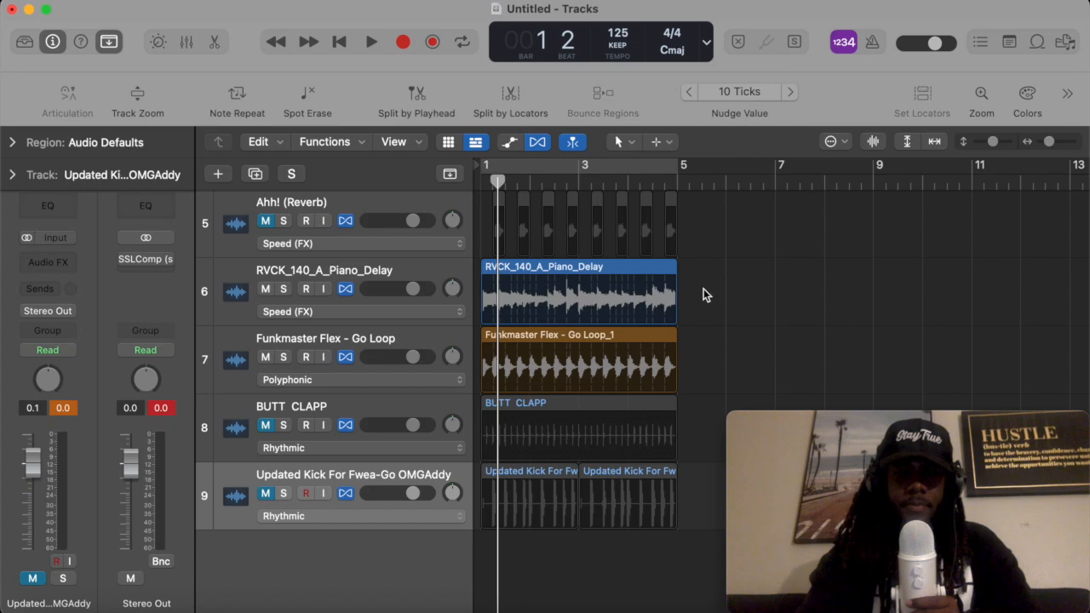
pyautogui.click(632, 268)
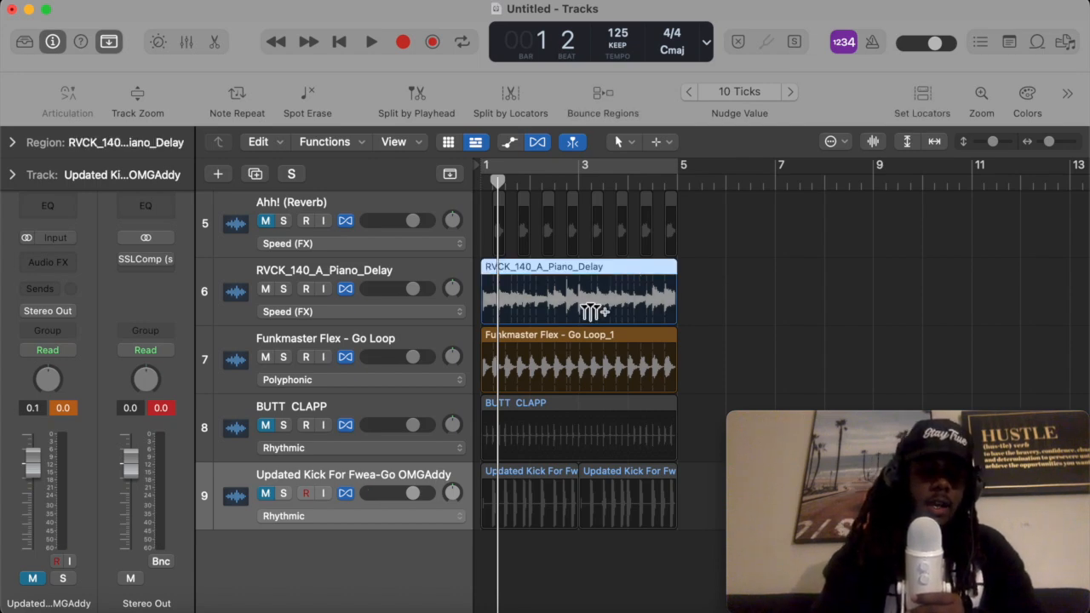
pyautogui.hotkey('alt', 'c')
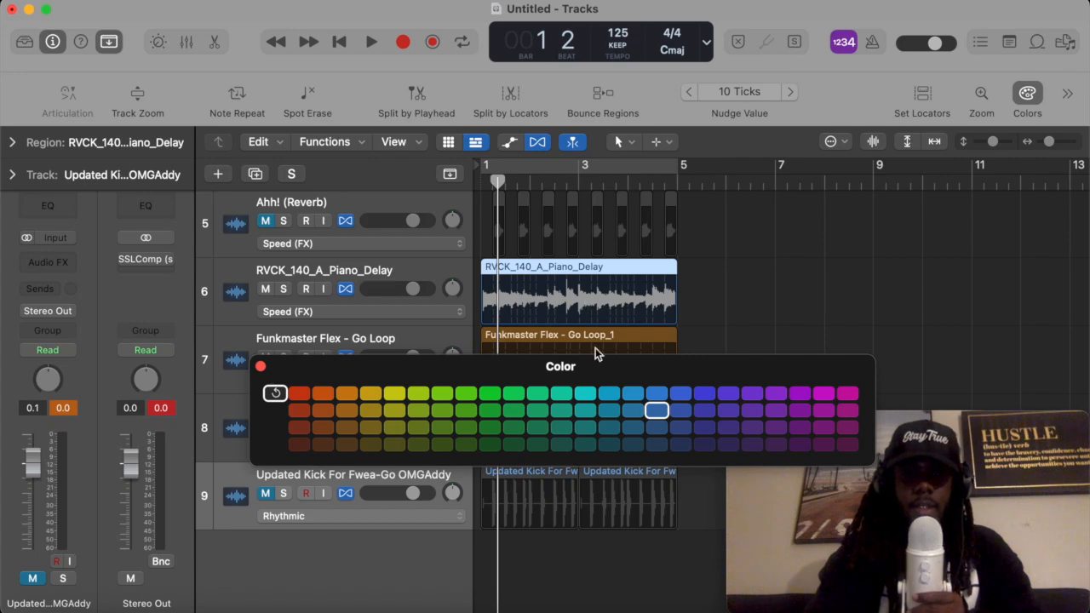
pyautogui.click(515, 391)
pyautogui.moveTo(515, 391); pyautogui.dragTo(547, 414)
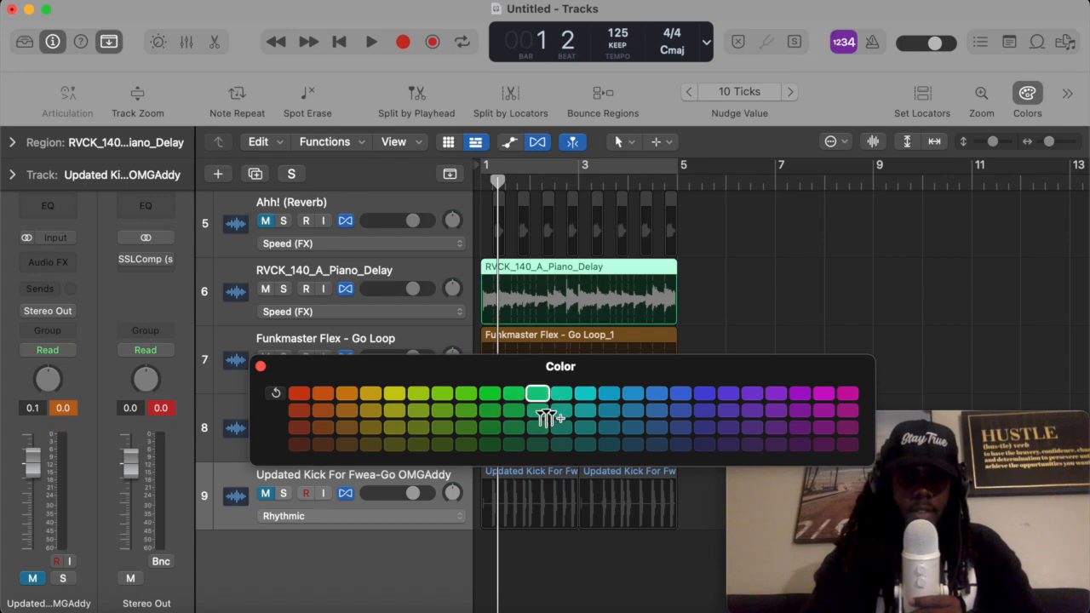
pyautogui.click(260, 366)
pyautogui.click(691, 350)
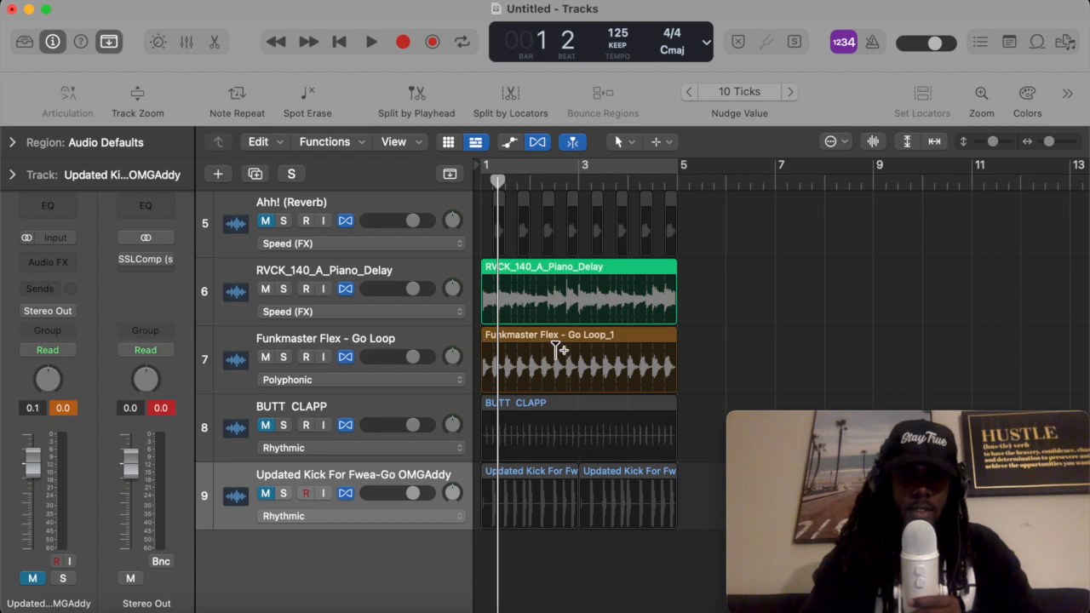
# - Unmute the BUTT CLAPP track and color its region purple
pyautogui.click(319, 407)
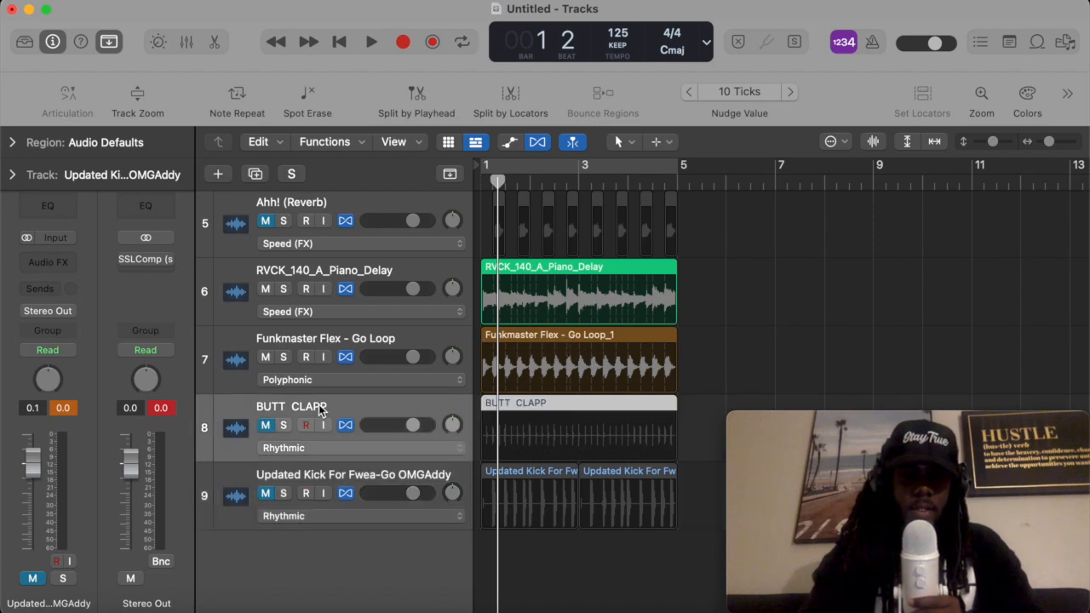
pyautogui.click(265, 425)
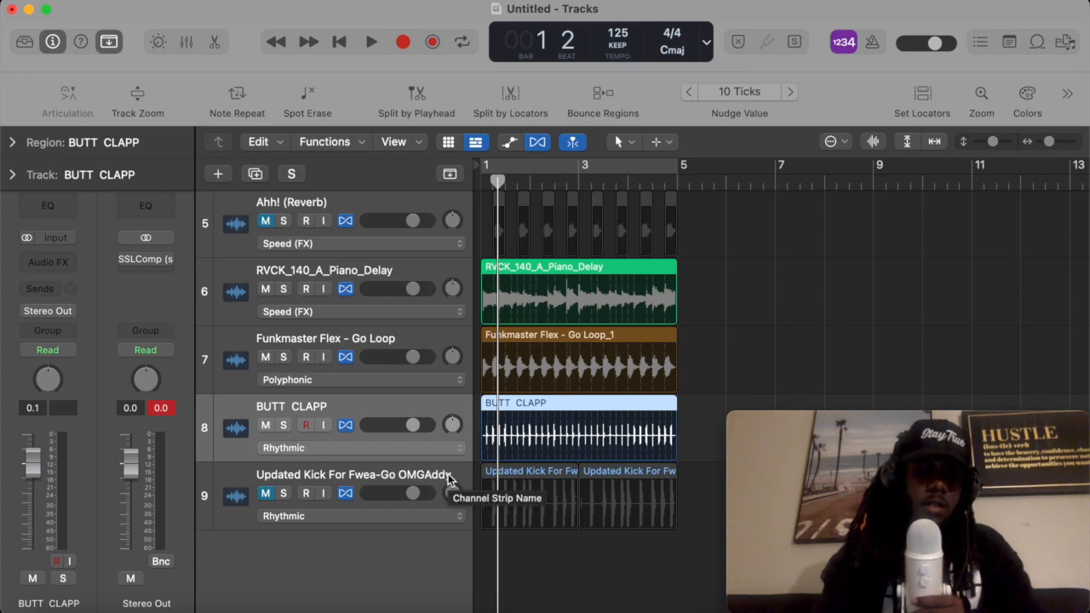
pyautogui.hotkey('alt', 'c')
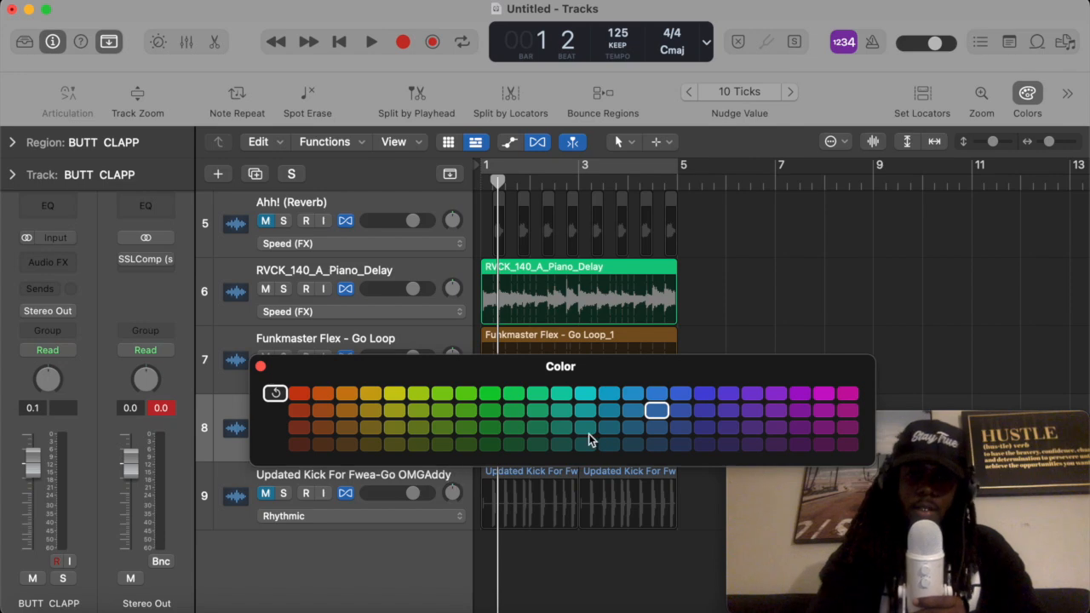
pyautogui.click(727, 393)
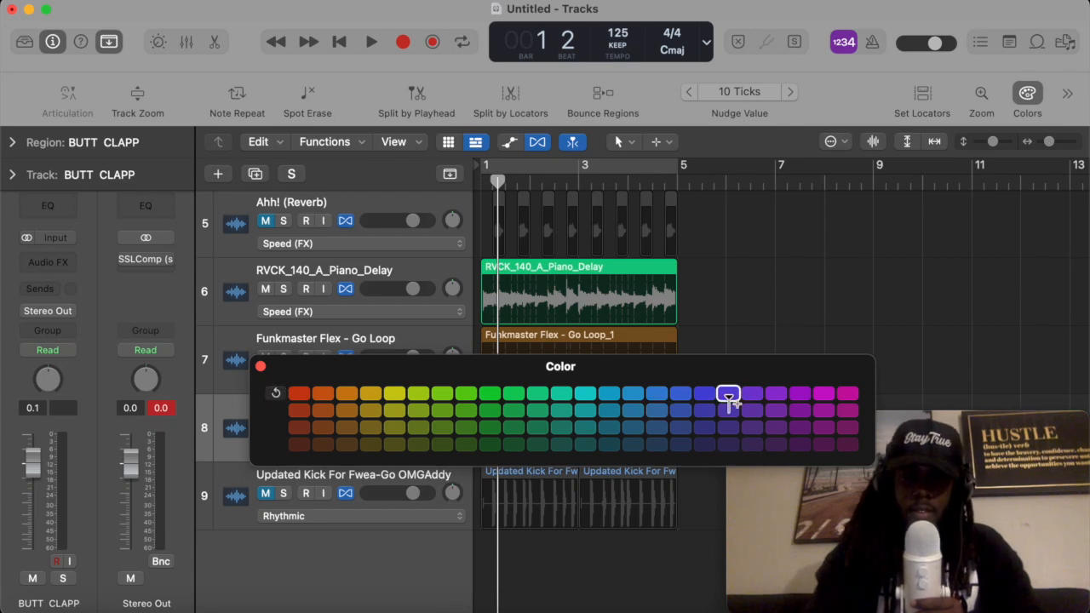
pyautogui.click(261, 369)
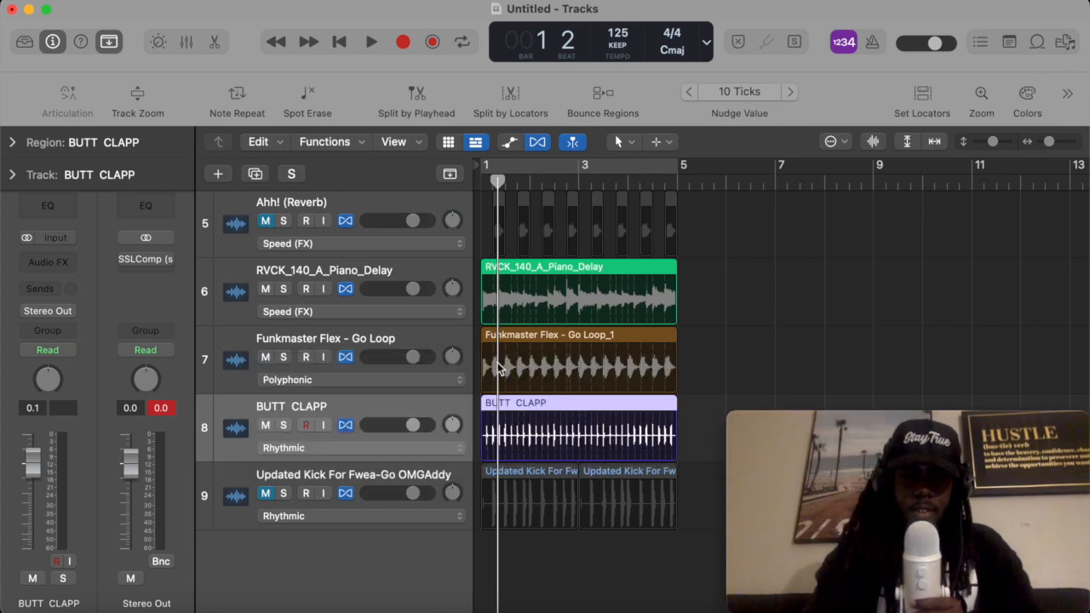
# - Unmute the Updated Kick For Fwea-Go OMGAddy track and color both of its regions cyan
pyautogui.click(696, 417)
pyautogui.click(266, 493)
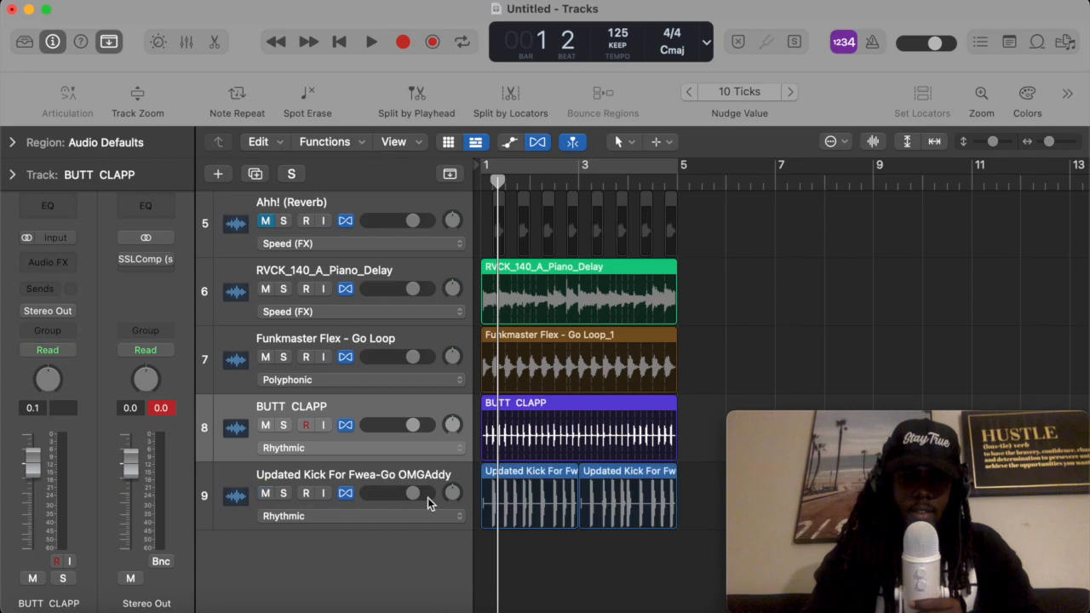
pyautogui.moveTo(683, 528); pyautogui.dragTo(506, 523)
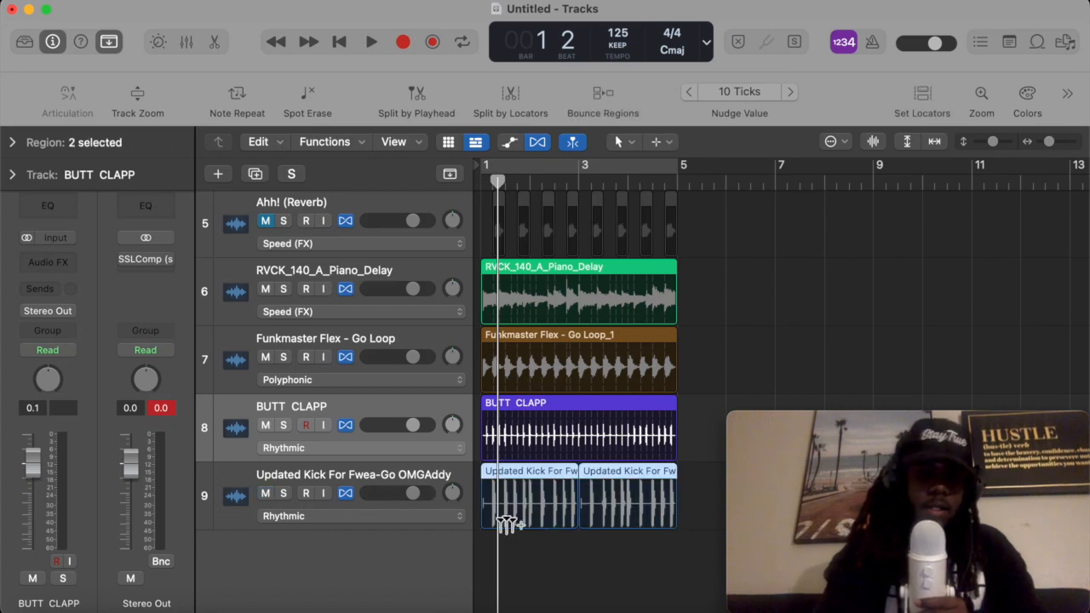
pyautogui.hotkey('alt', 'c')
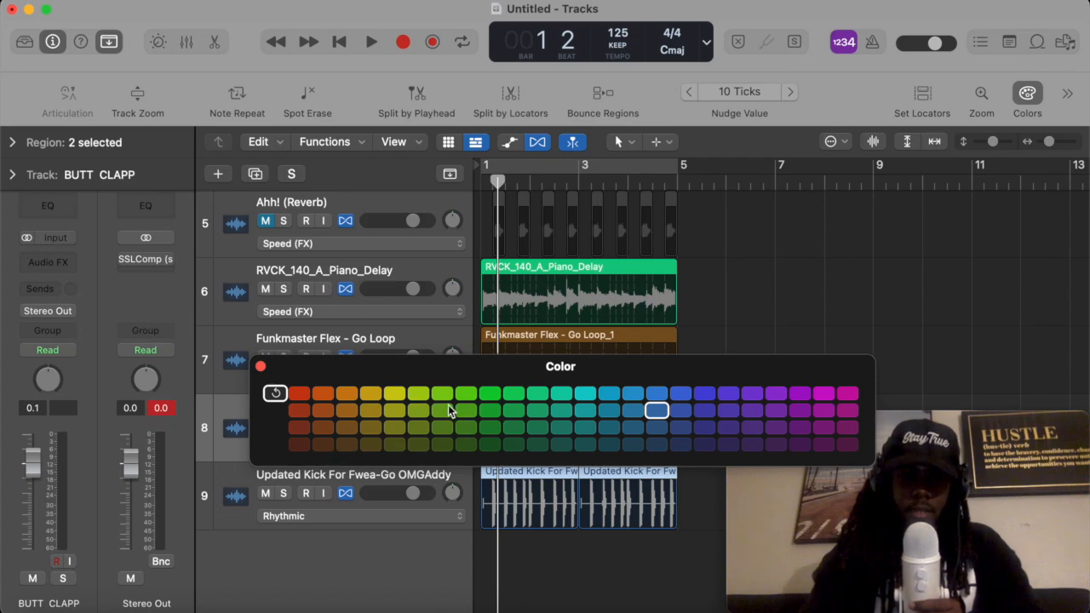
pyautogui.click(584, 399)
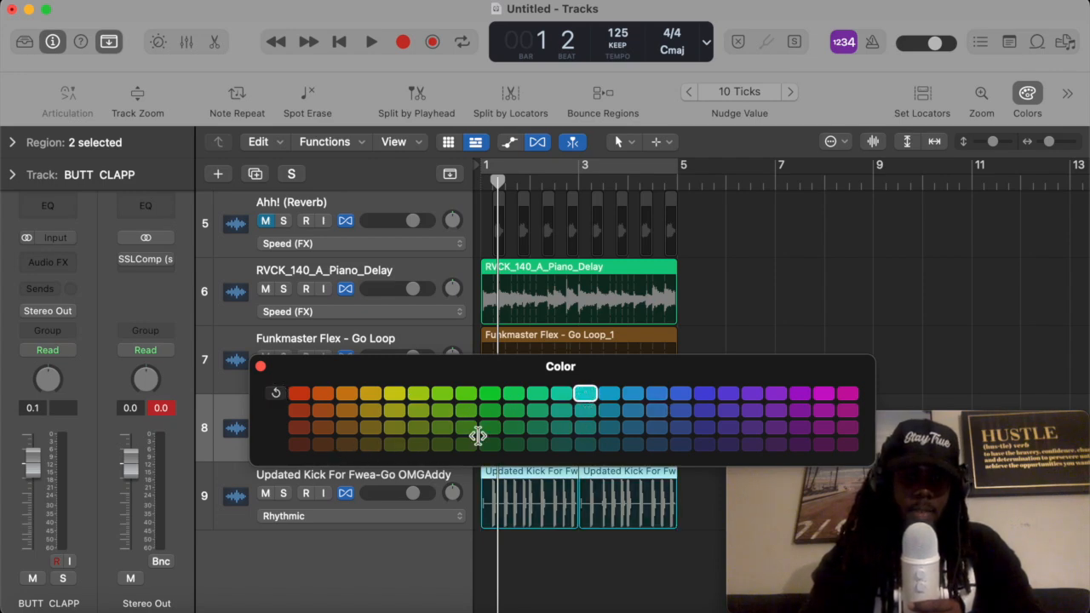
pyautogui.click(262, 367)
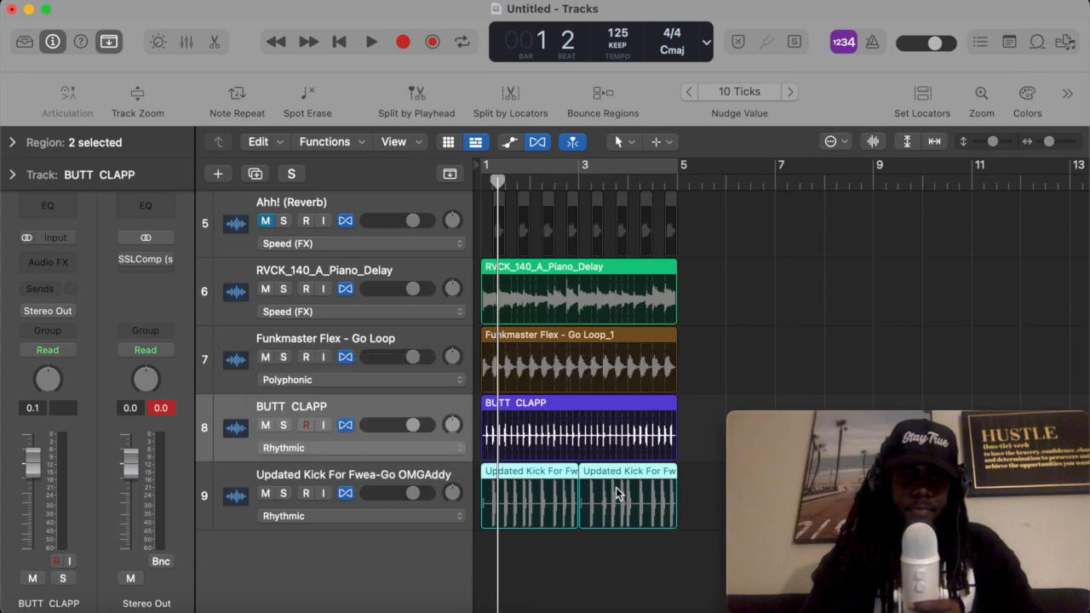
pyautogui.click(725, 332)
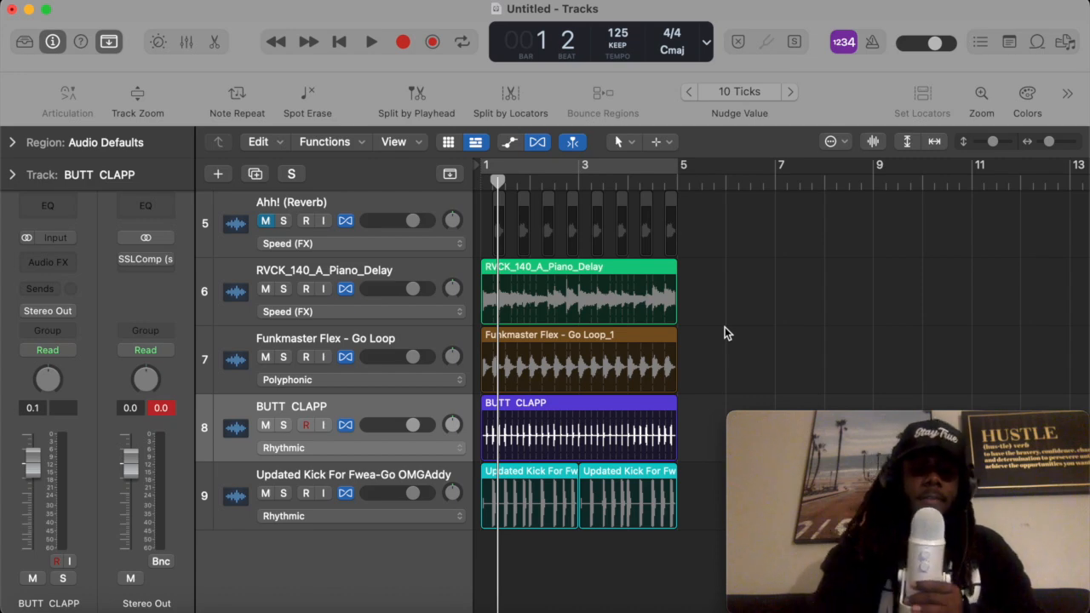
# - Open the mixer and color the Ahh! (Reverb) channel magenta
pyautogui.press('x')
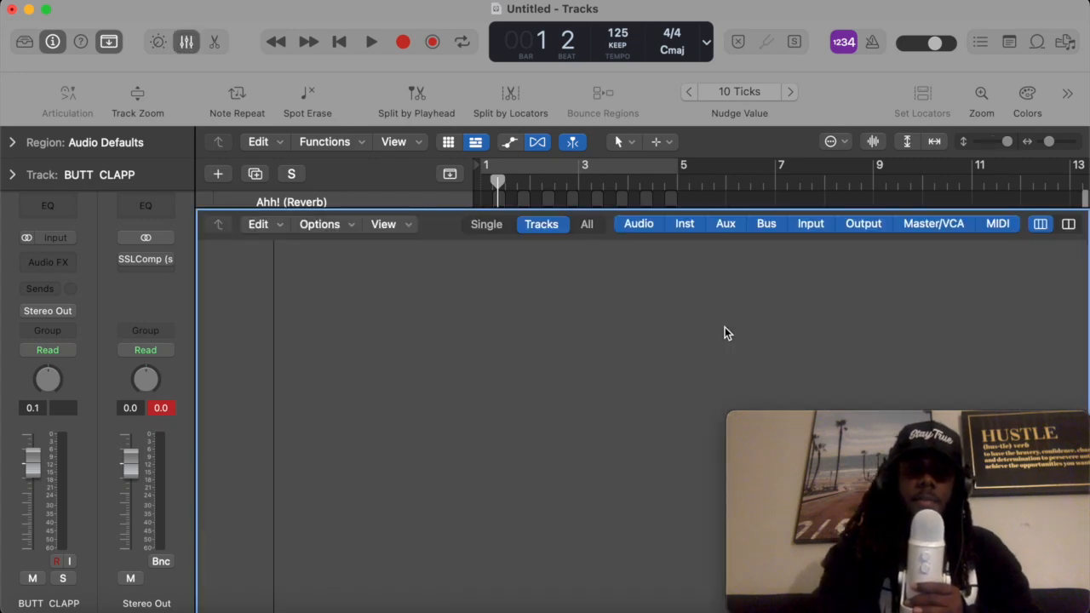
pyautogui.scroll(4, 725, 327)
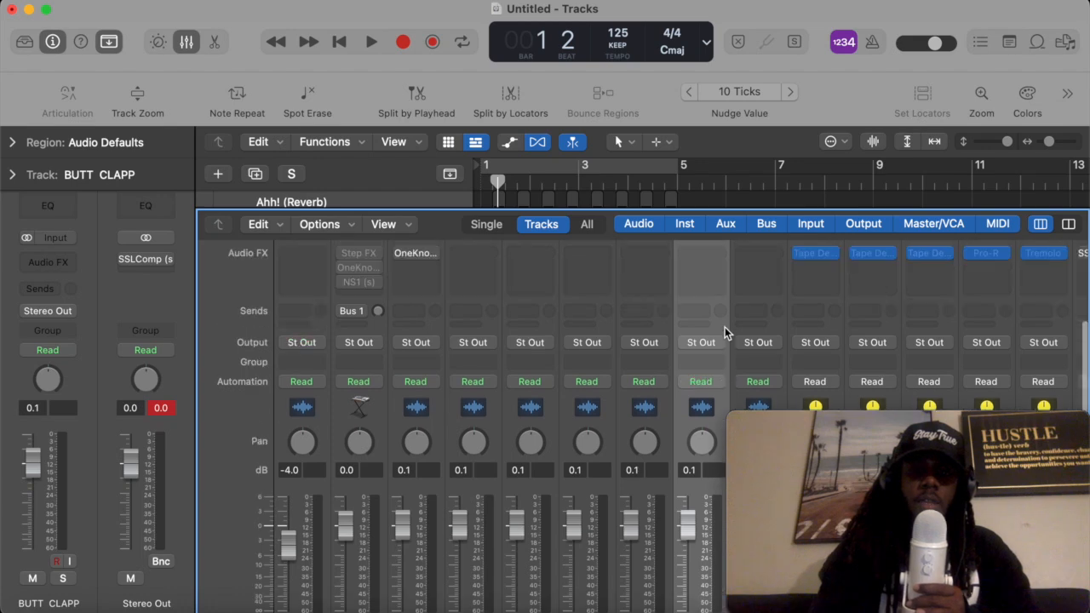
pyautogui.scroll(-5, 724, 327)
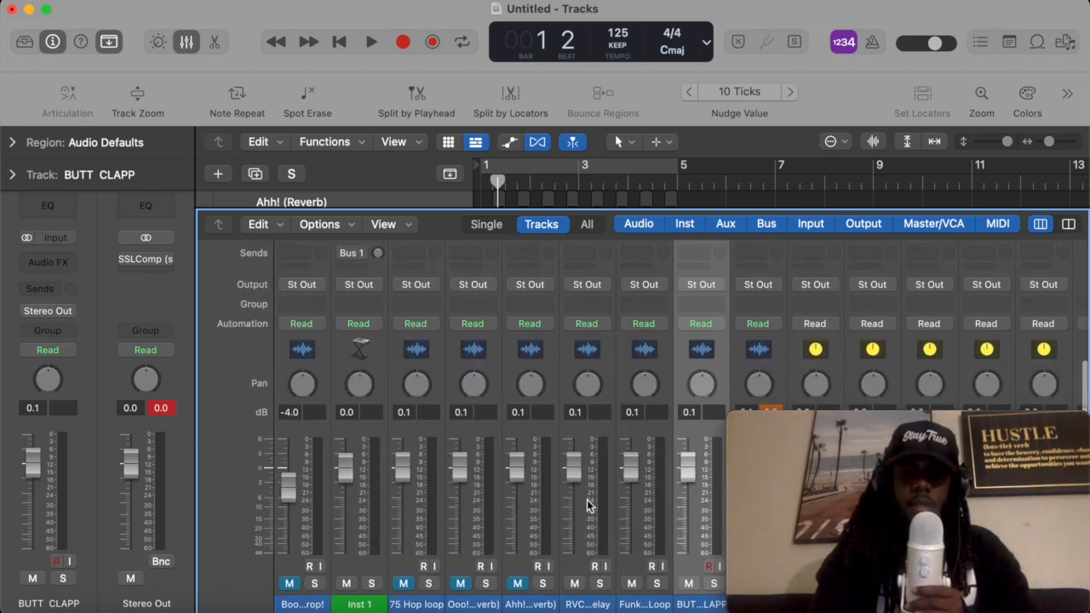
pyautogui.click(626, 605)
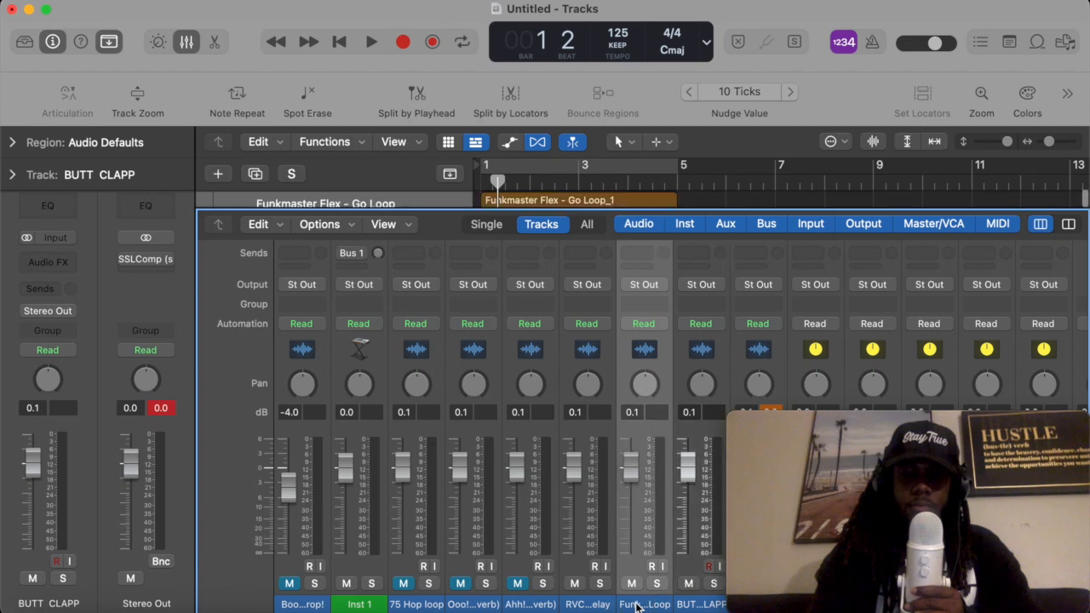
pyautogui.click(588, 604)
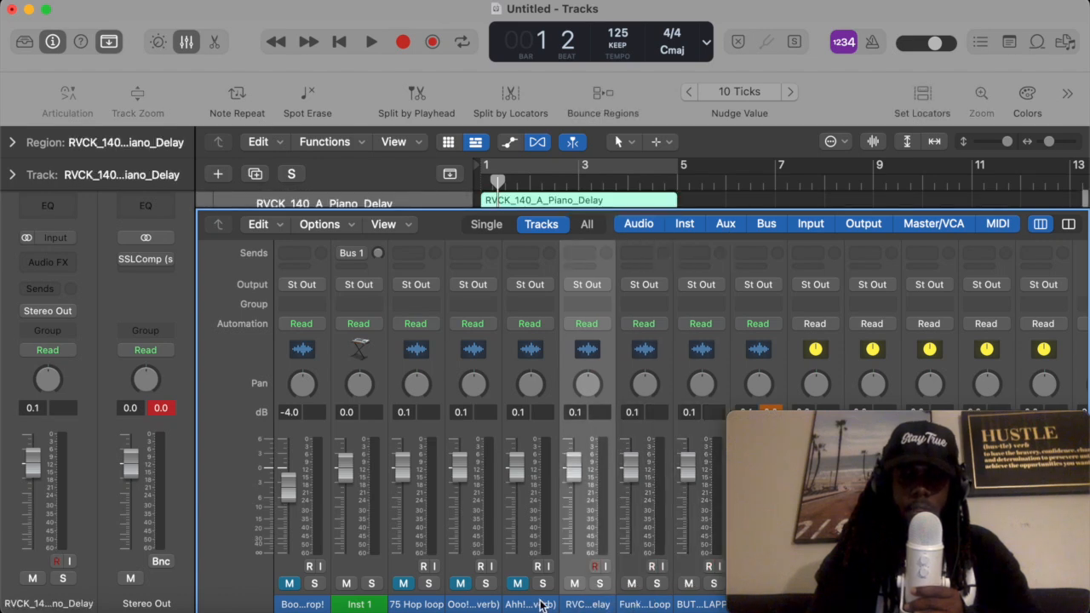
pyautogui.click(530, 605)
pyautogui.click(532, 605)
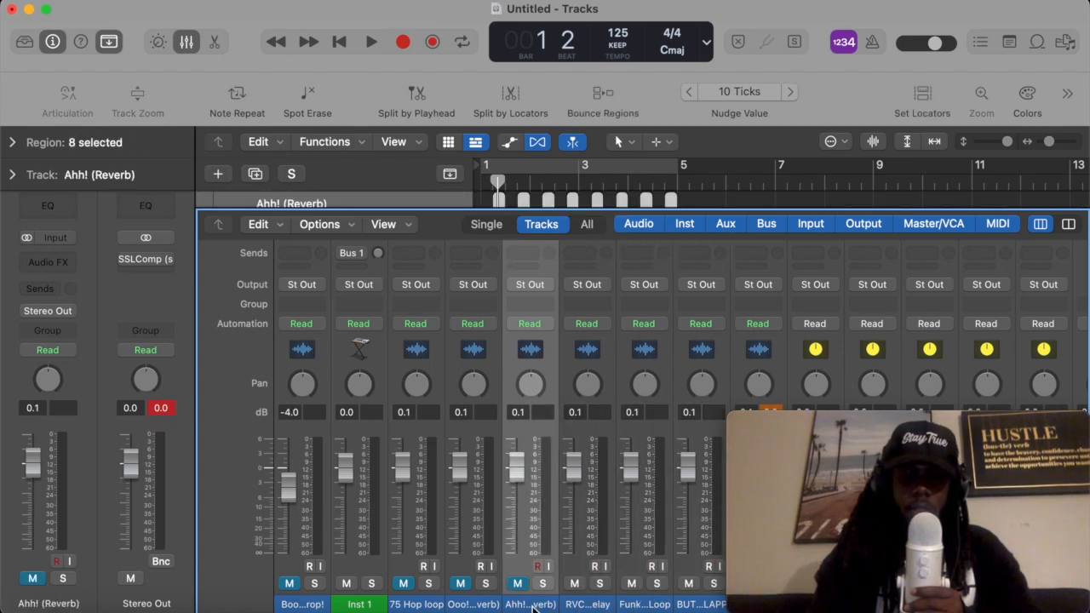
pyautogui.hotkey('alt', 'c')
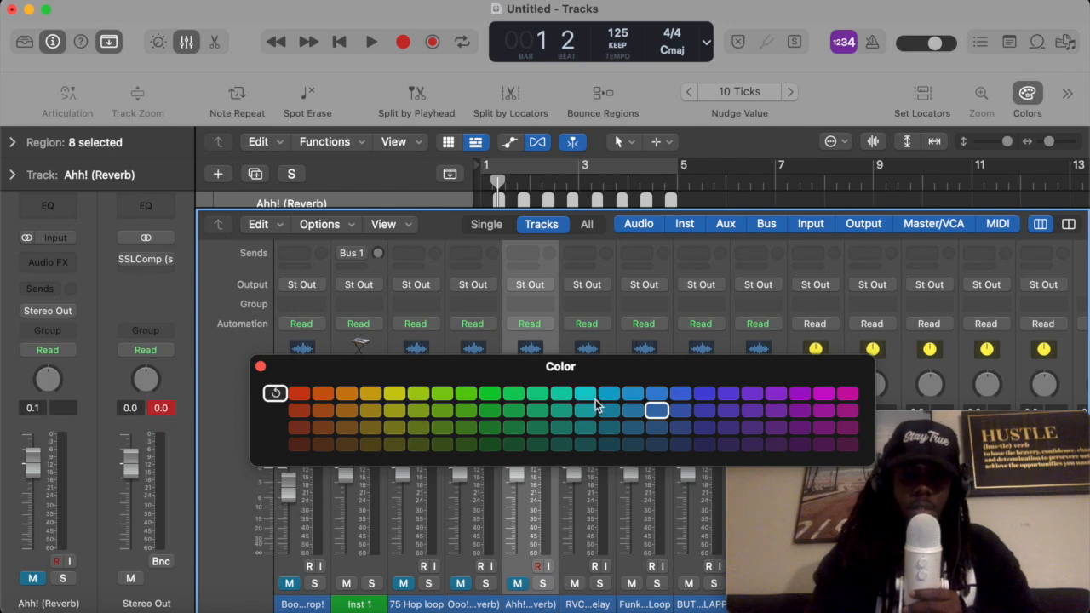
pyautogui.click(560, 412)
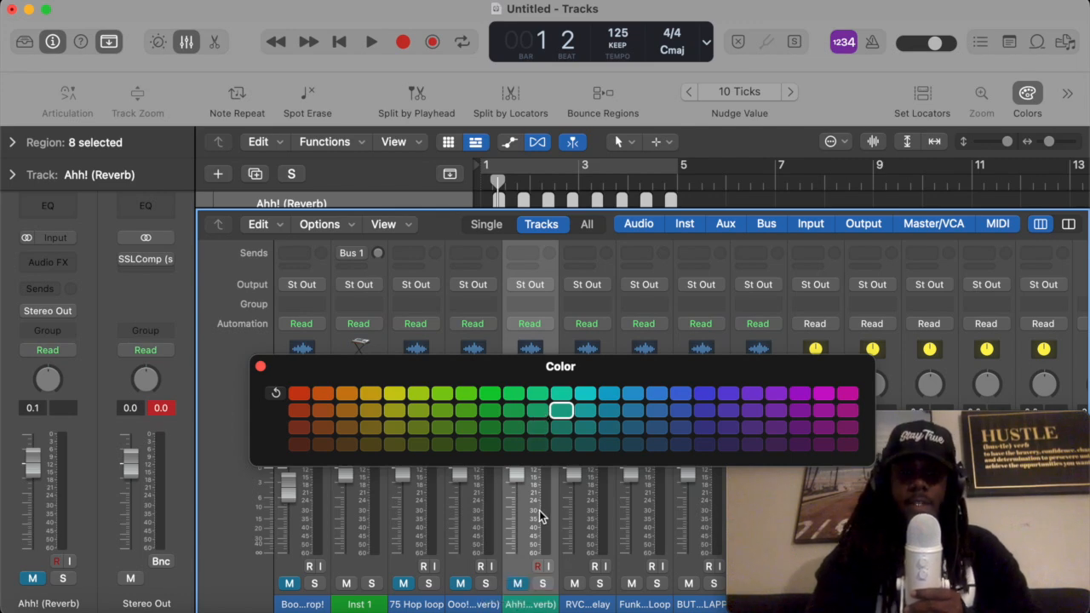
pyautogui.click(654, 410)
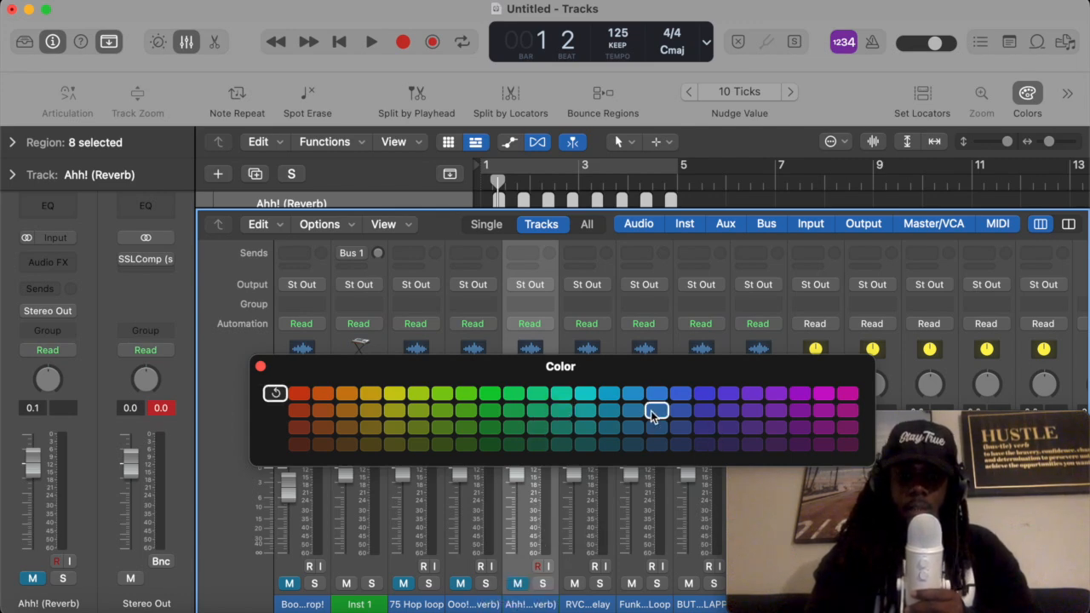
pyautogui.click(822, 392)
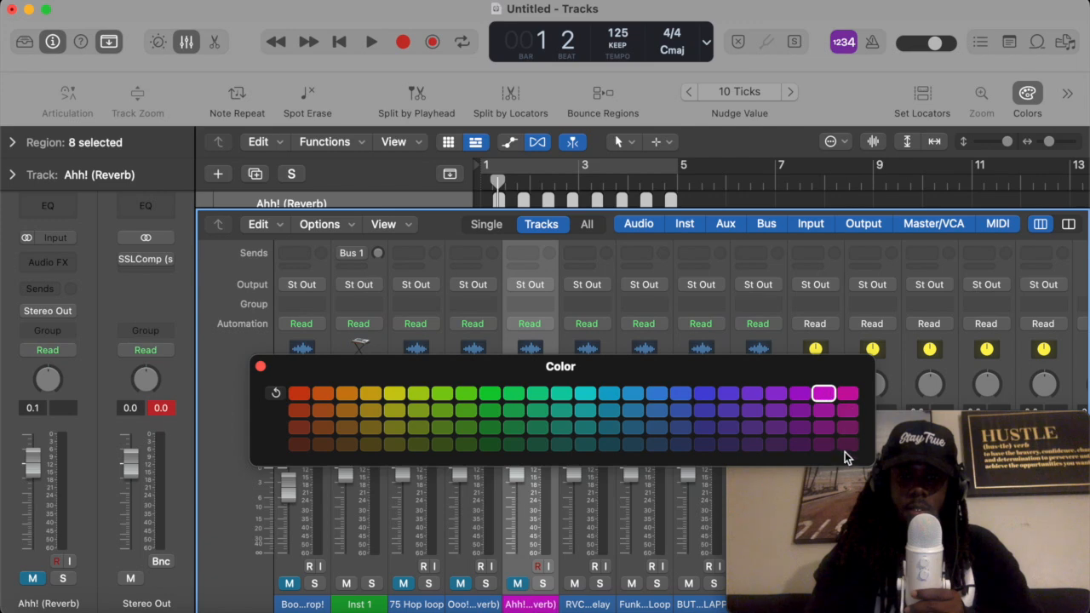
pyautogui.click(847, 444)
pyautogui.click(847, 393)
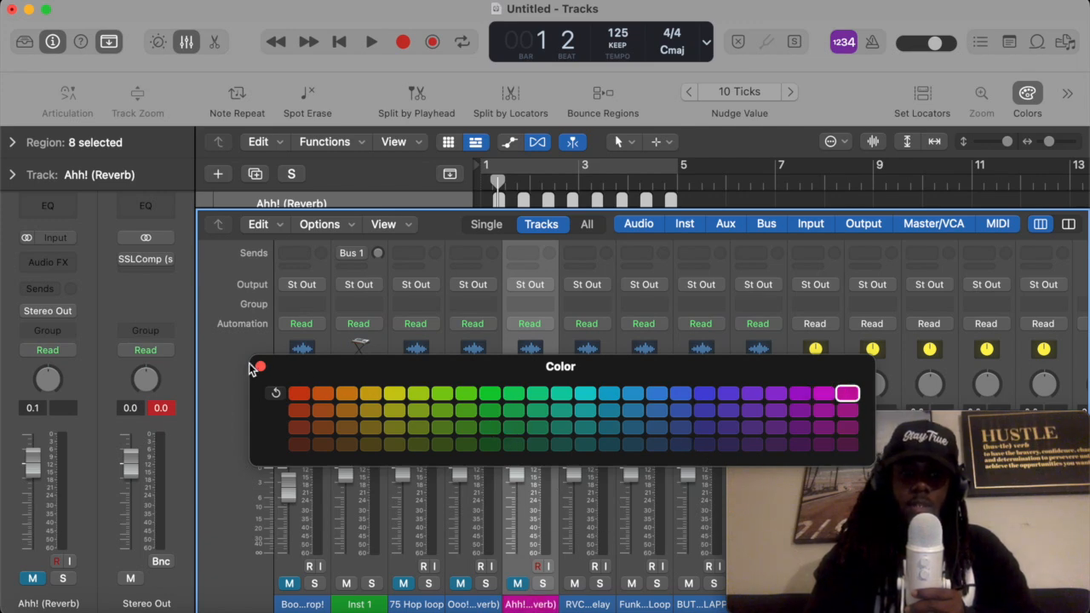
pyautogui.click(261, 367)
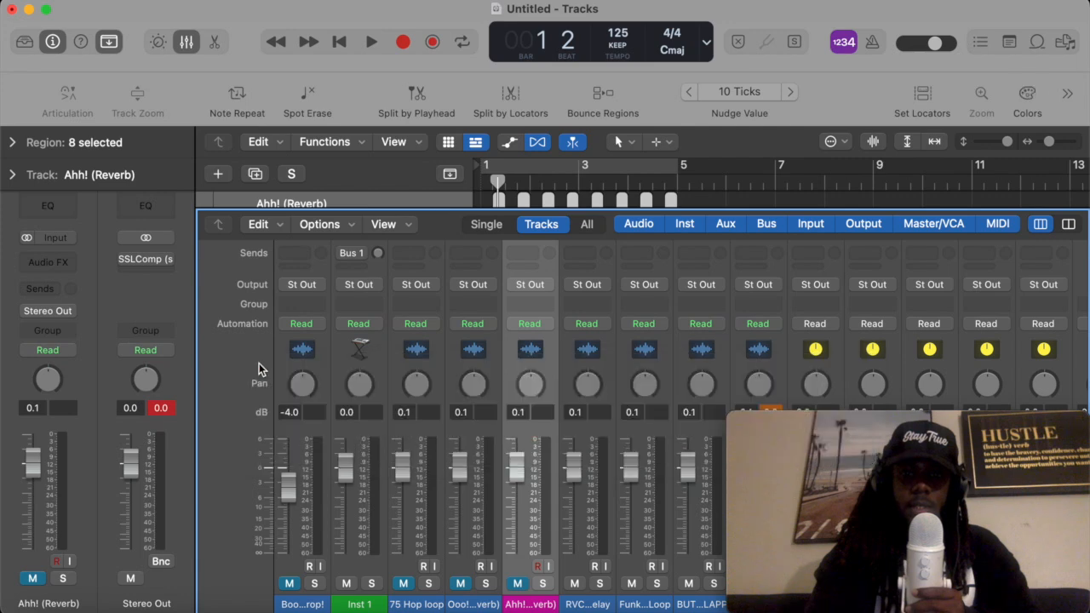
# - Close the mixer and inspect the RVCK_140_A_Piano_Delay region's color in the color palette
pyautogui.moveTo(396, 208); pyautogui.dragTo(406, 596)
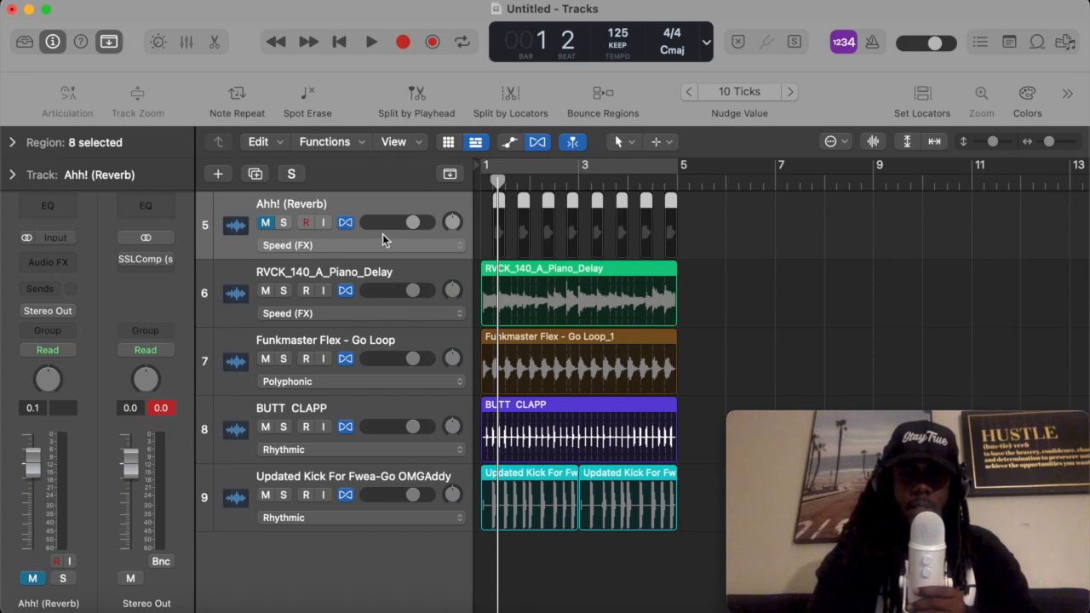
pyautogui.click(734, 296)
pyautogui.click(622, 298)
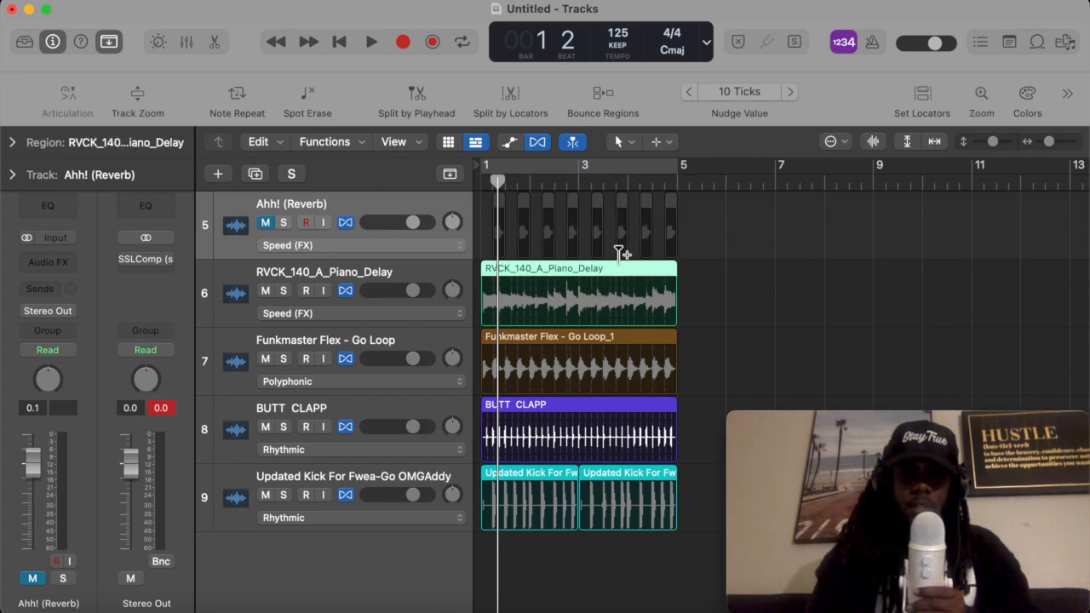
pyautogui.scroll(2, 473, 241)
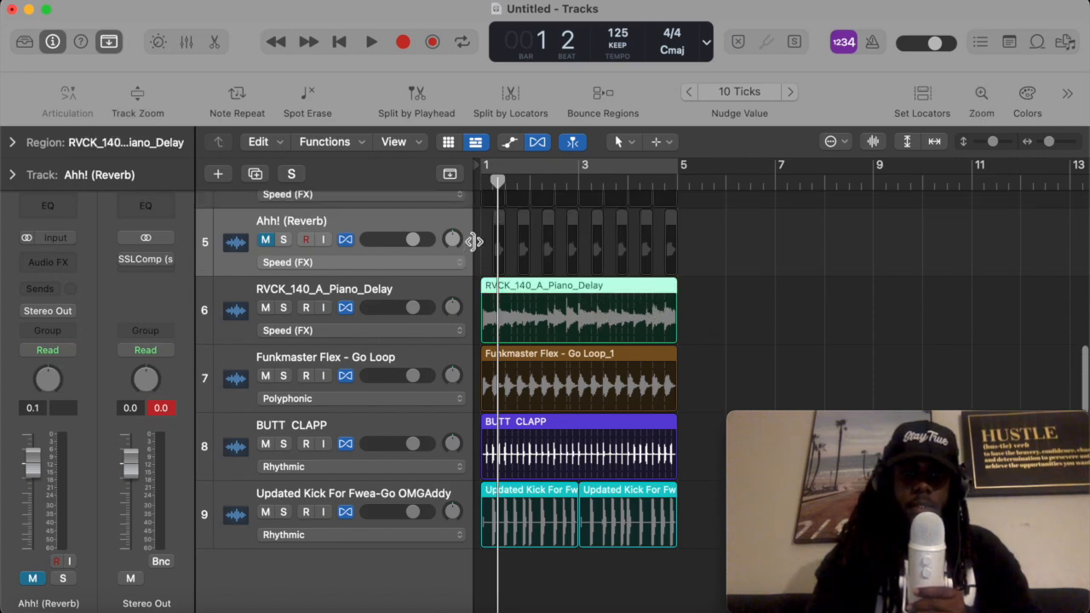
pyautogui.scroll(4, 474, 242)
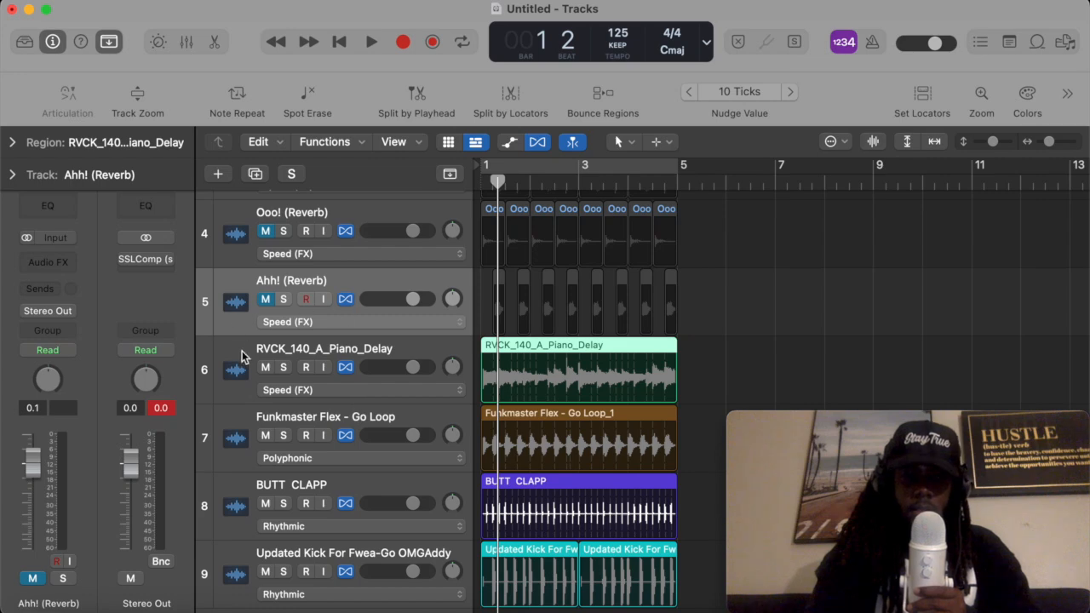
pyautogui.click(337, 337)
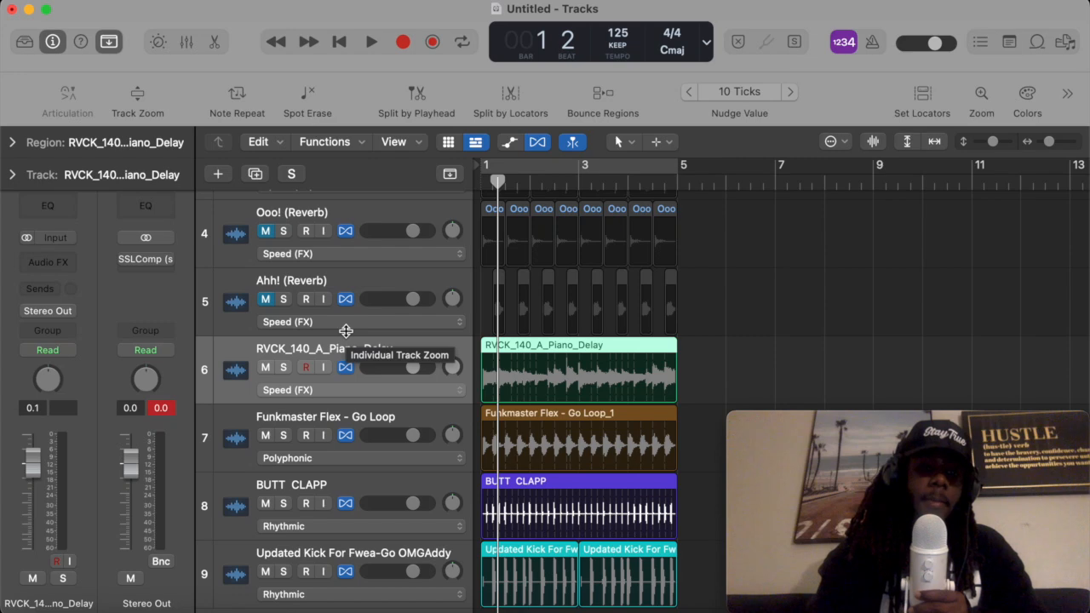
pyautogui.hotkey('alt', 'c')
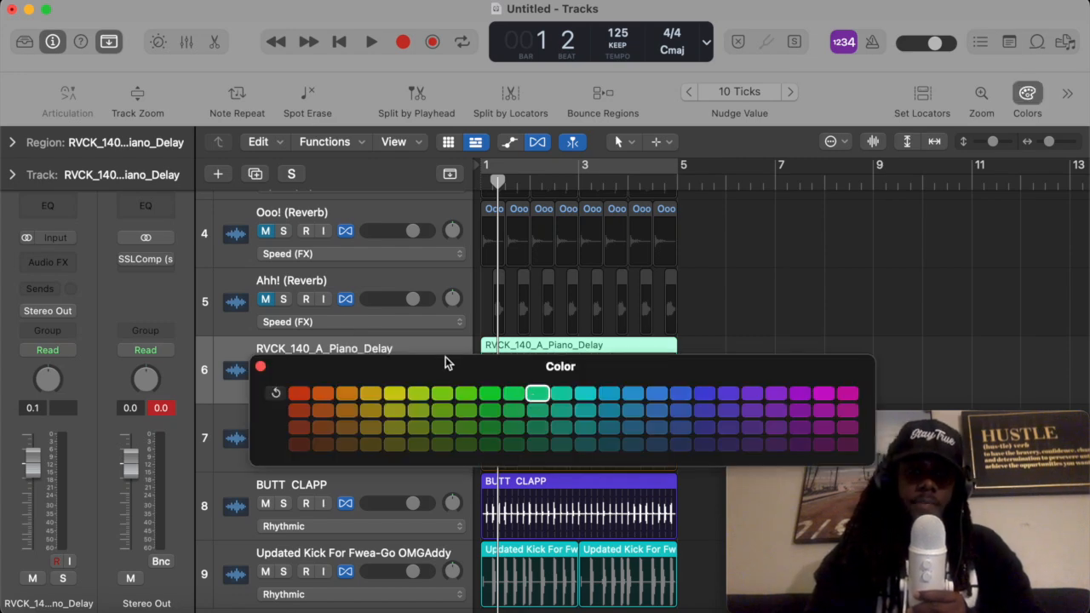
pyautogui.click(261, 366)
pyautogui.scroll(-2, 614, 309)
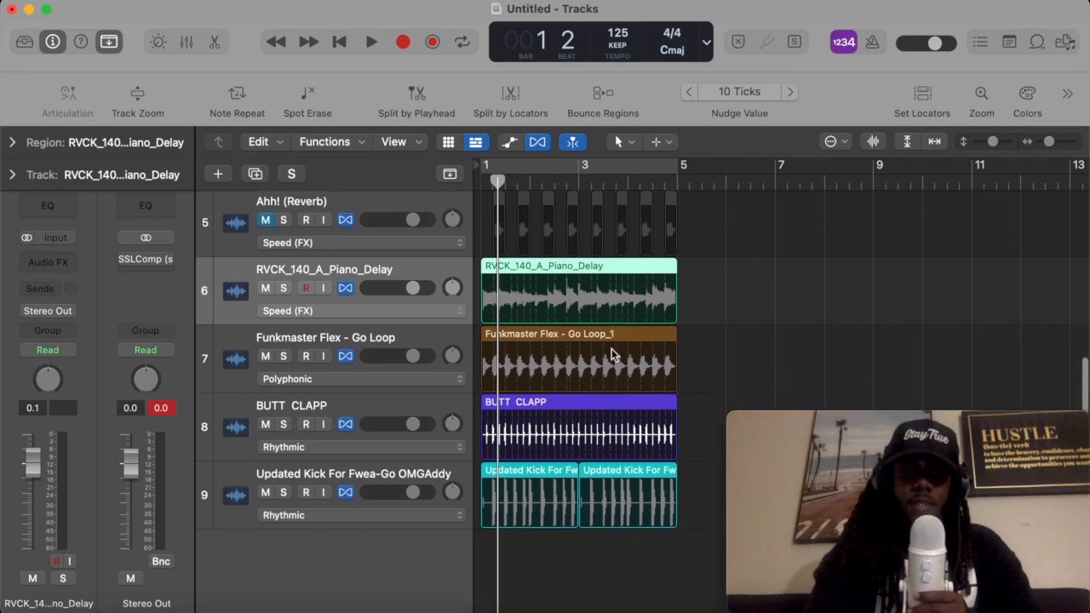
pyautogui.scroll(5, 432, 316)
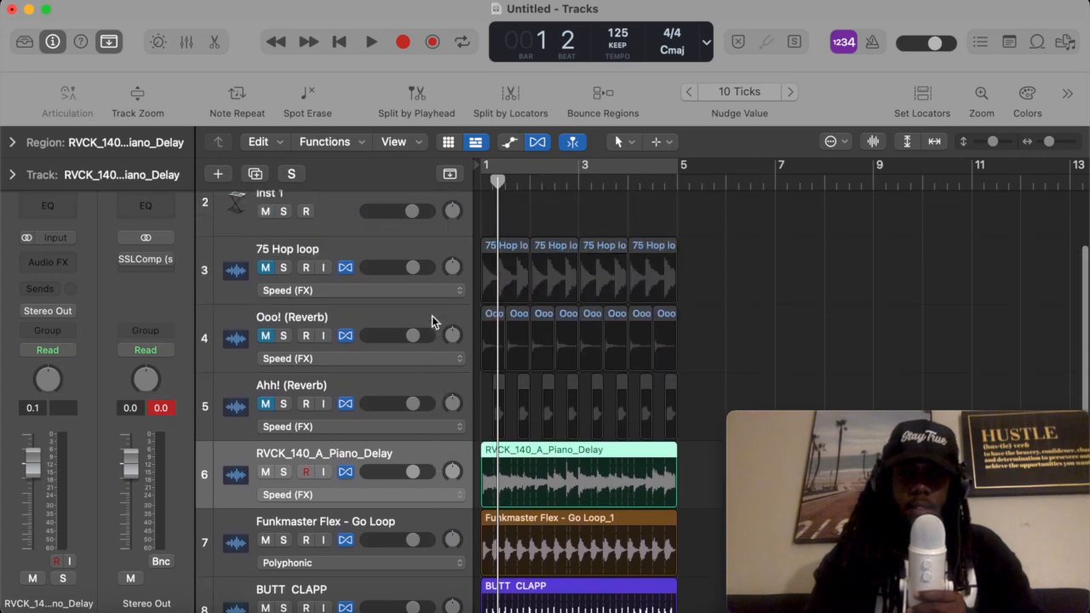
pyautogui.scroll(-5, 432, 316)
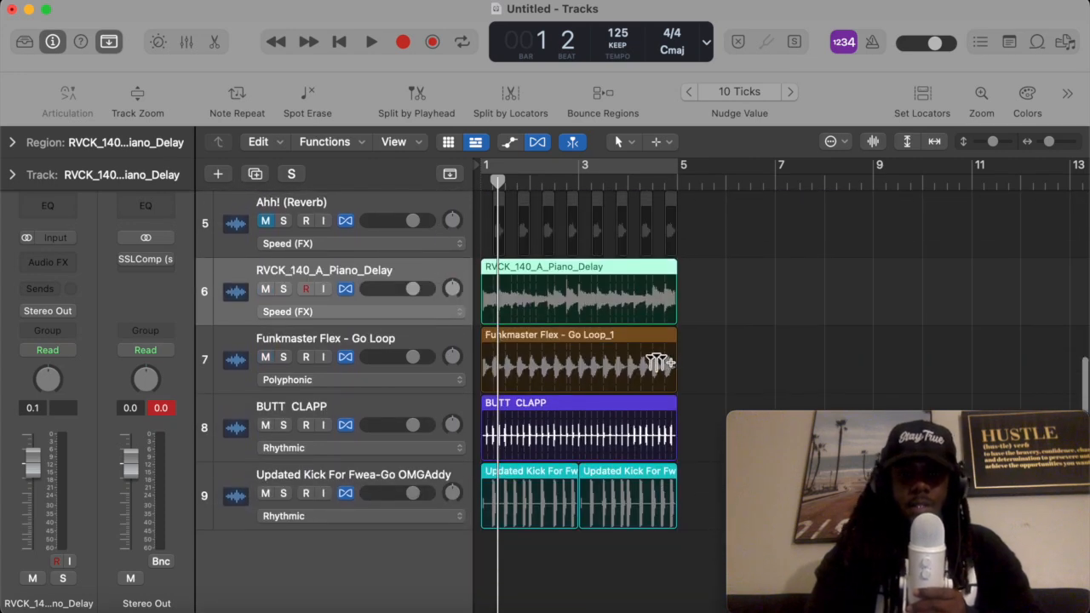
pyautogui.scroll(1, 677, 309)
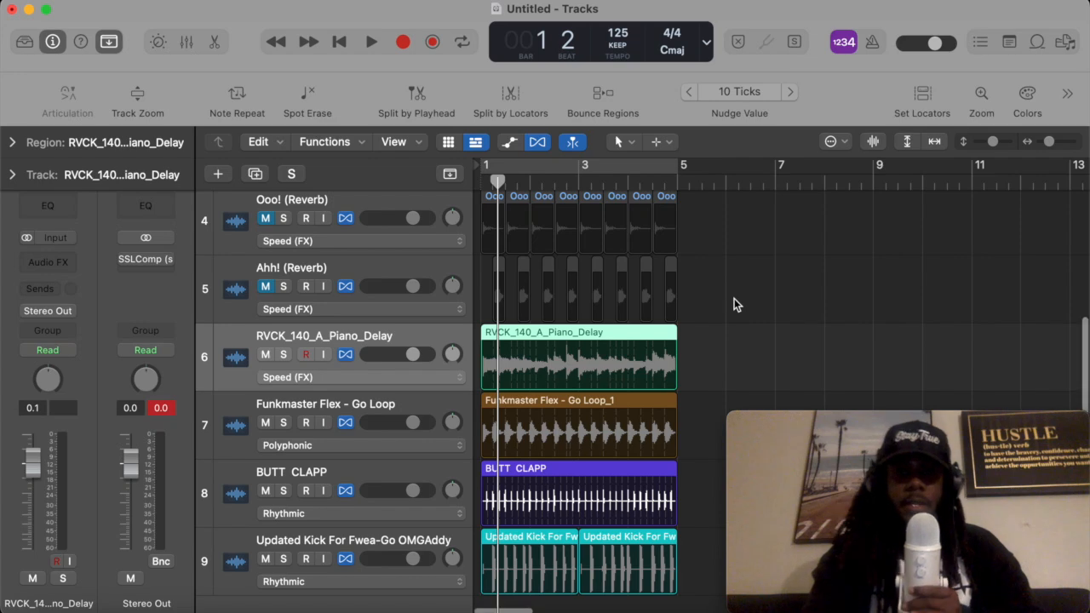
pyautogui.scroll(-2, 734, 298)
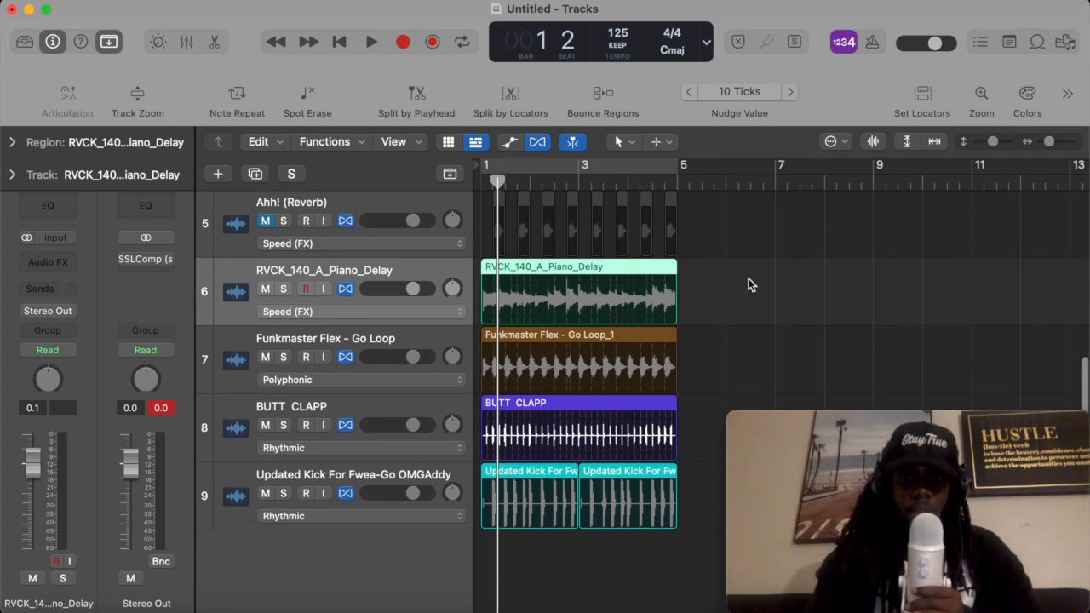
pyautogui.scroll(3, 722, 307)
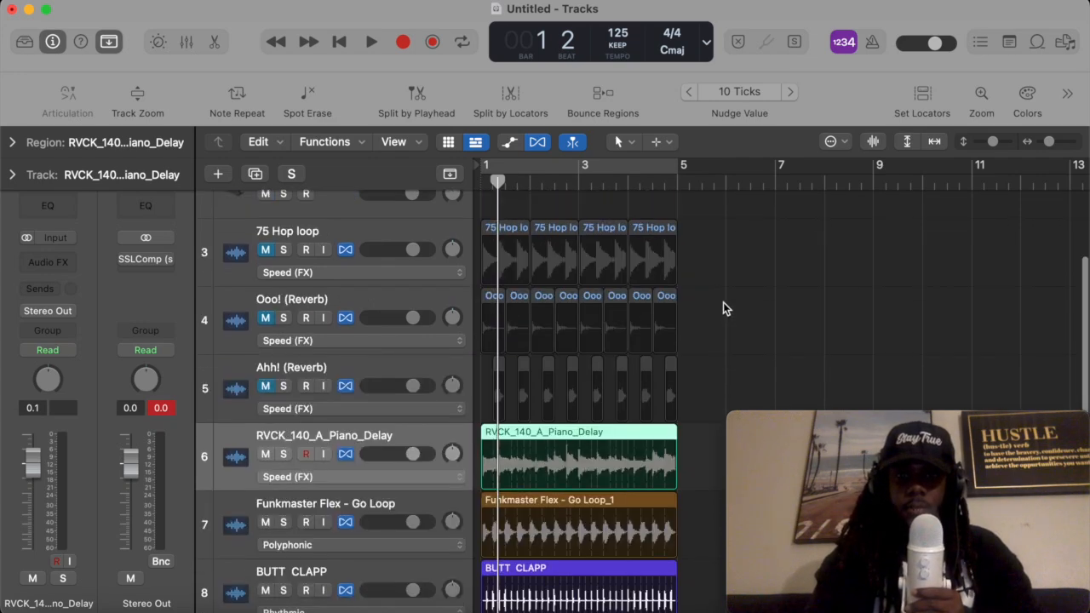
# - Solo the BUTT CLAPP track and play it back from the start
pyautogui.scroll(-2, 549, 244)
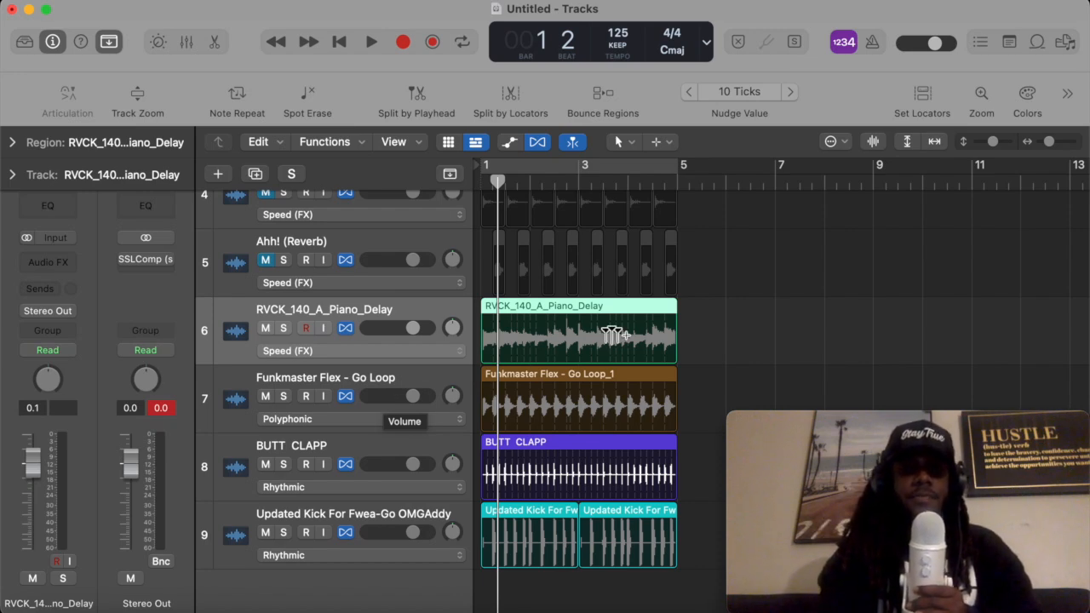
pyautogui.scroll(5, 721, 288)
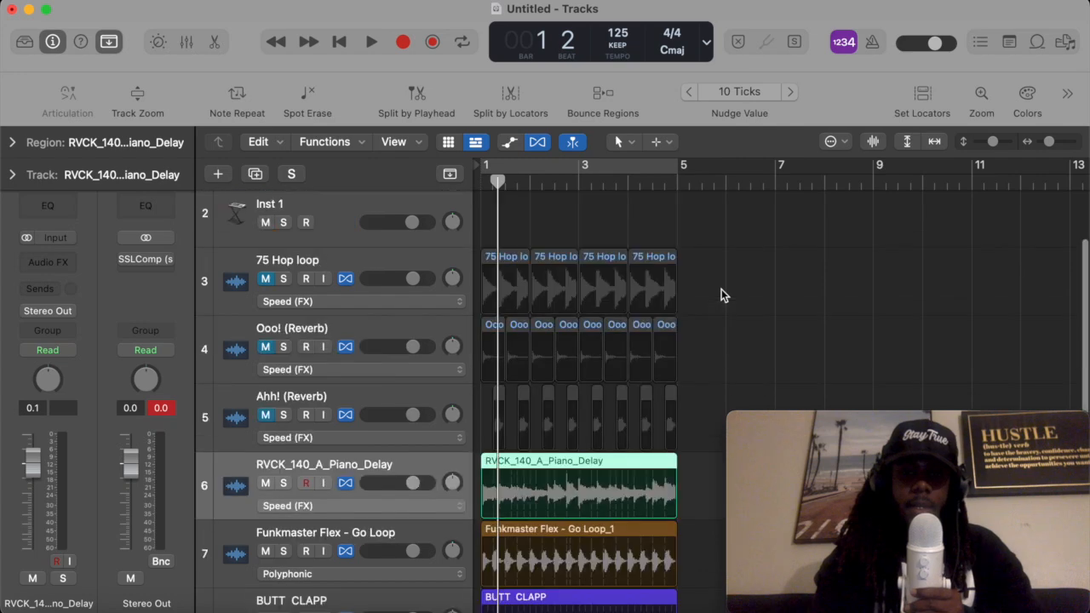
pyautogui.scroll(-3, 721, 289)
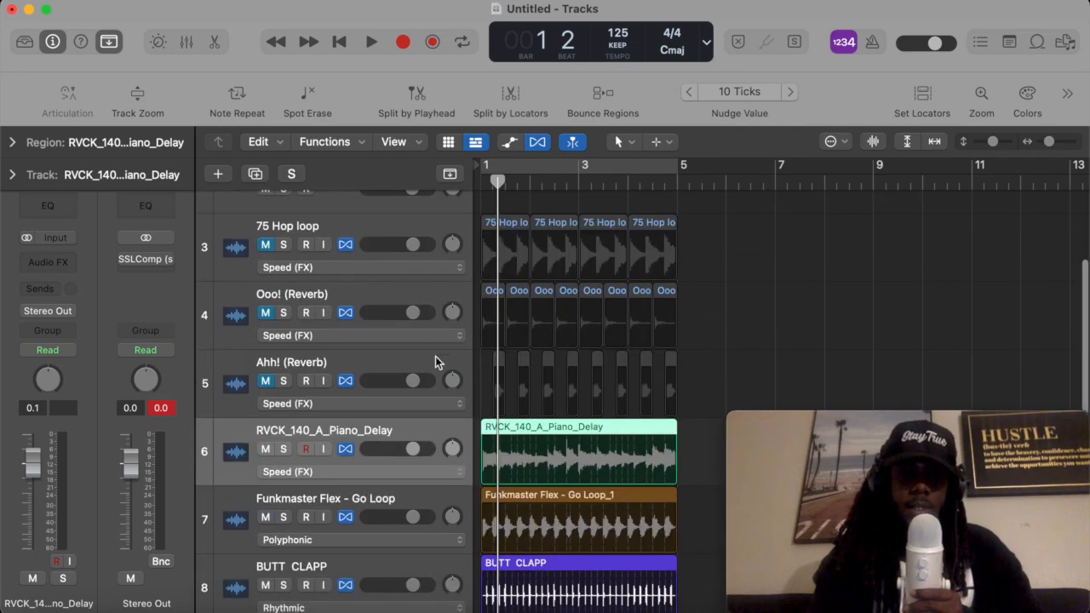
pyautogui.press('Return')
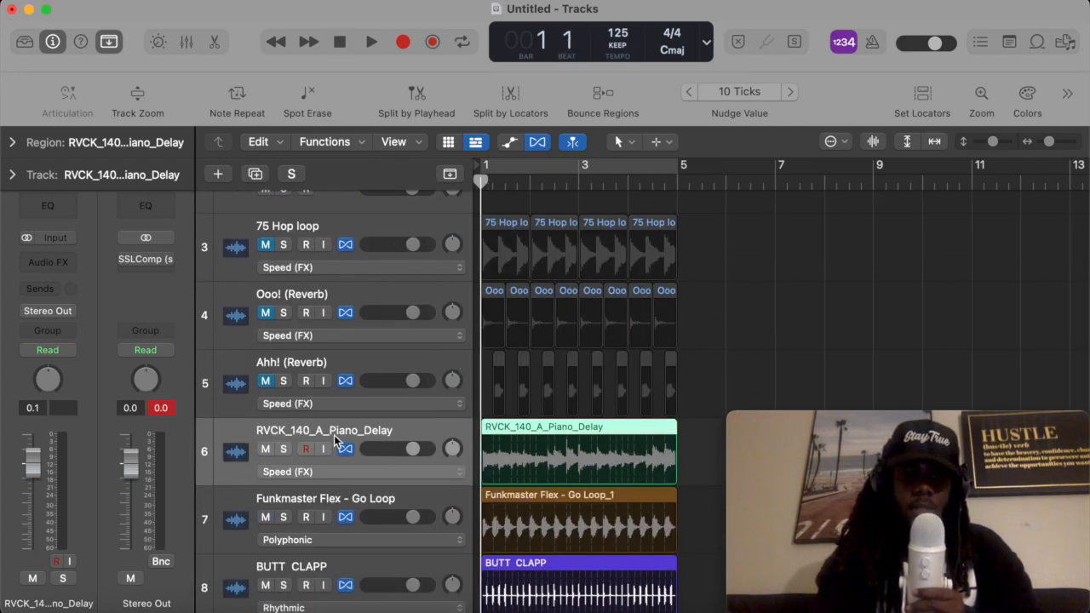
pyautogui.scroll(2, 338, 437)
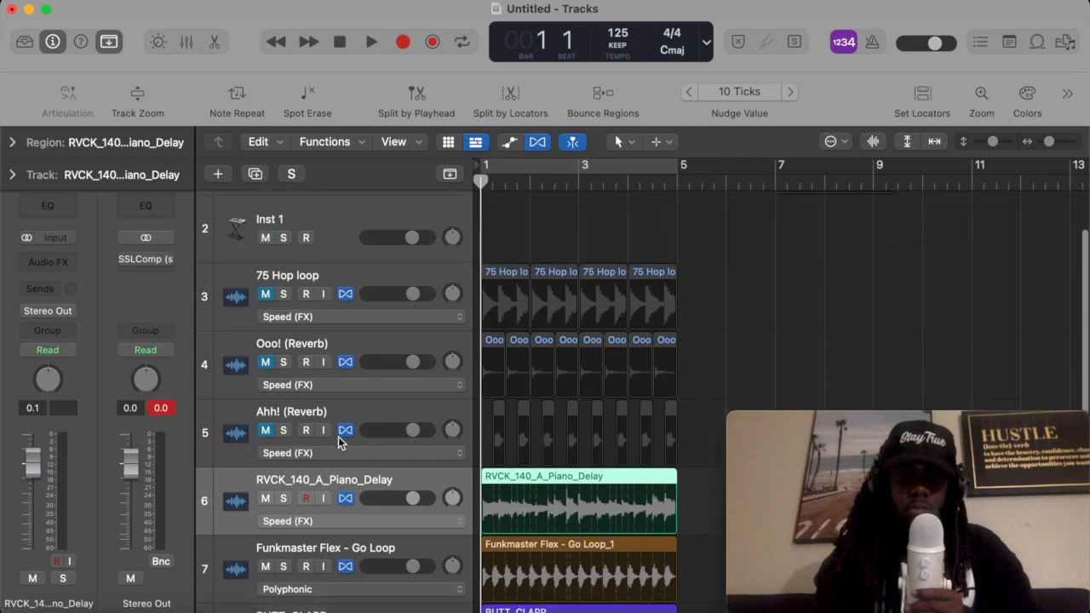
pyautogui.scroll(-5, 325, 328)
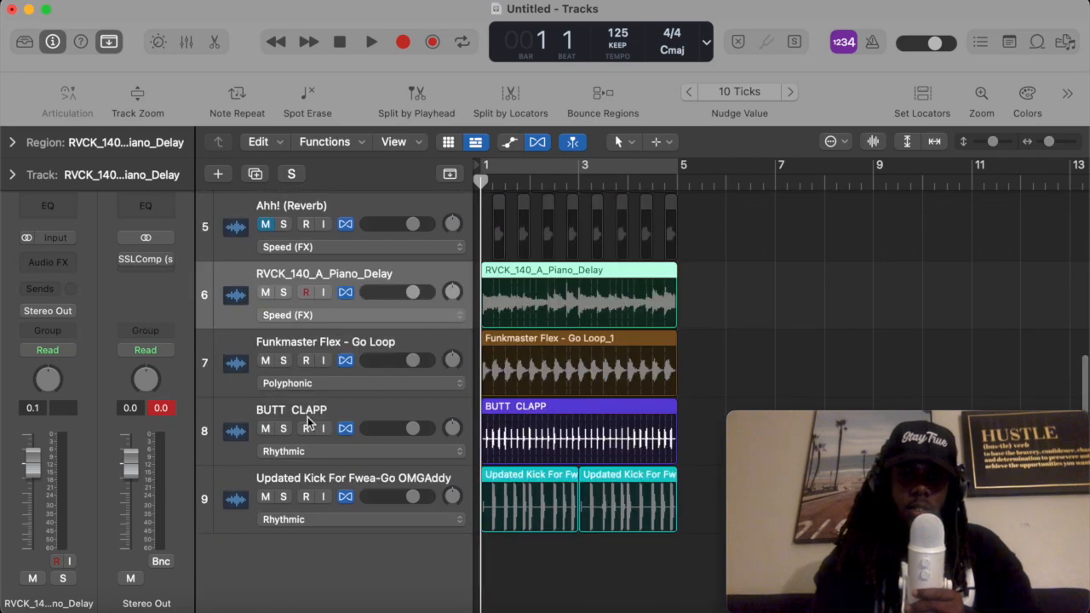
pyautogui.click(300, 412)
pyautogui.click(283, 429)
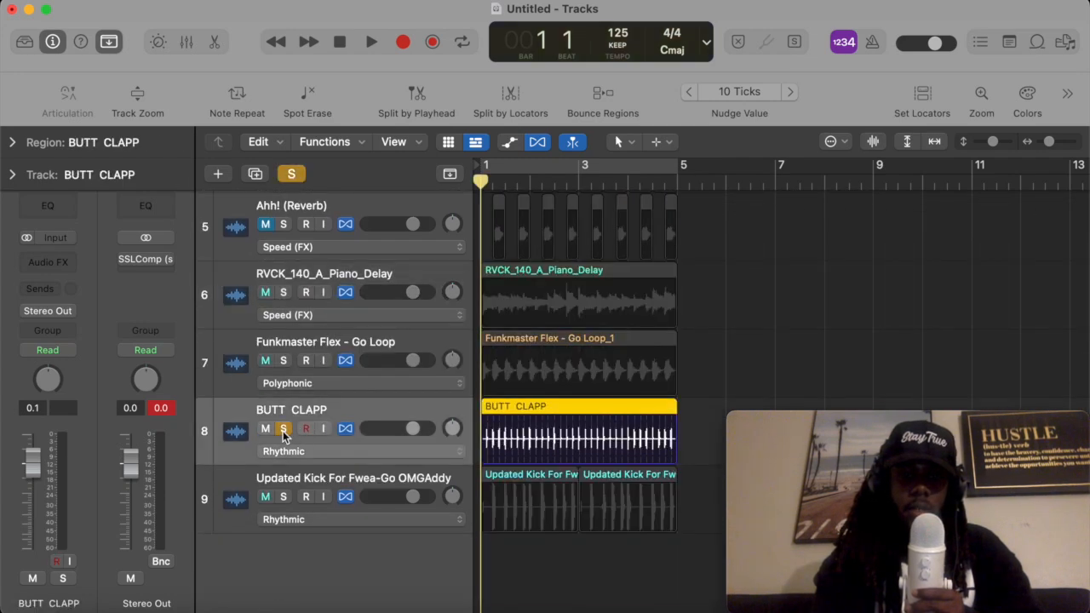
pyautogui.press('space')
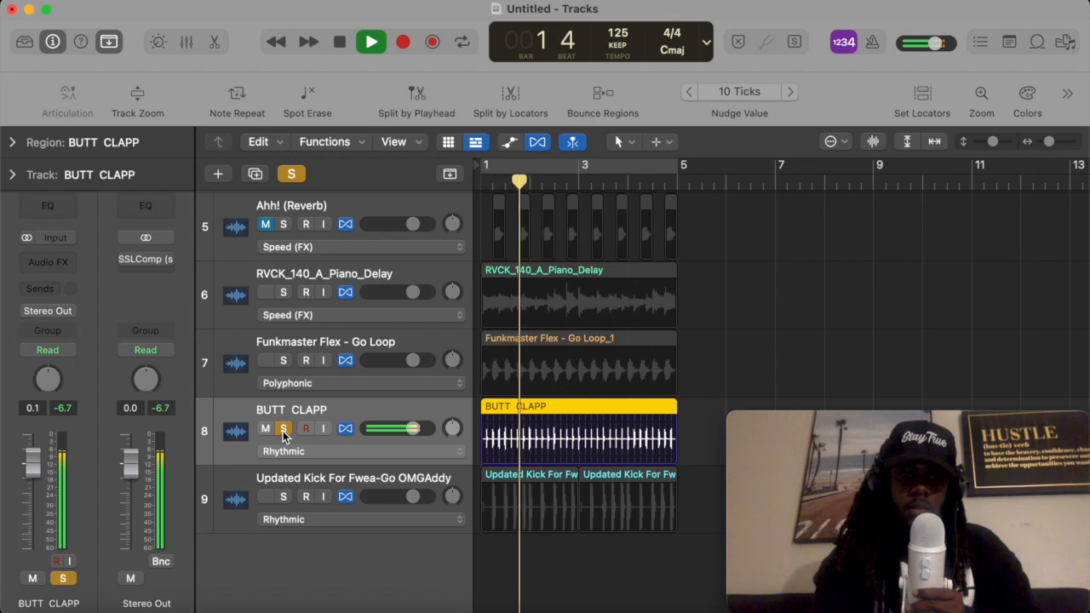
pyautogui.press('space')
# - Add the Updated Kick For Fwea-Go OMGAddy track to the solo, play both drums, then unsolo both tracks
pyautogui.click(283, 496)
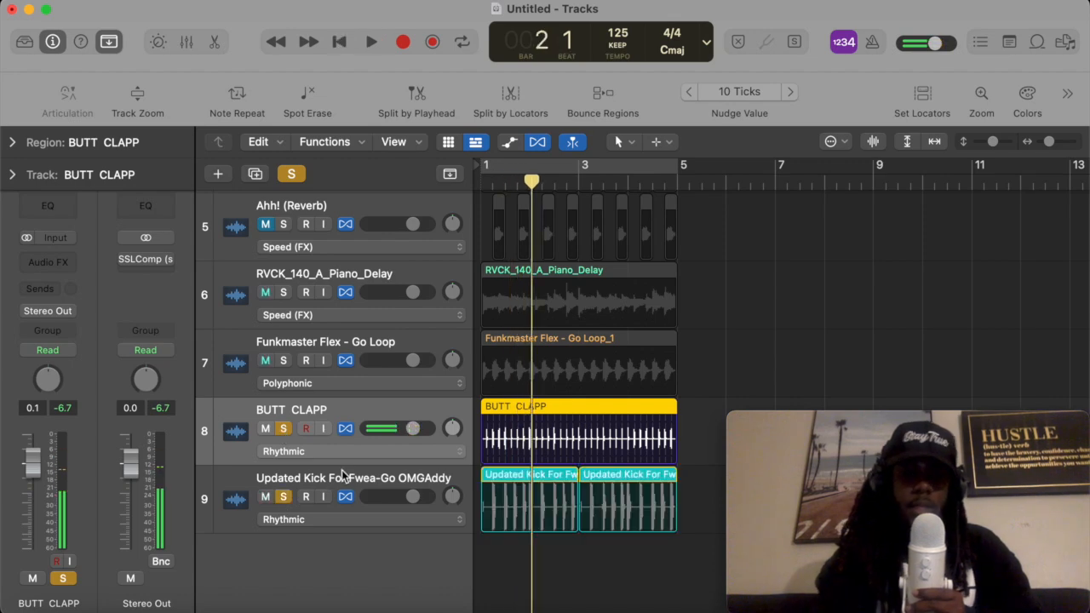
pyautogui.press('Return')
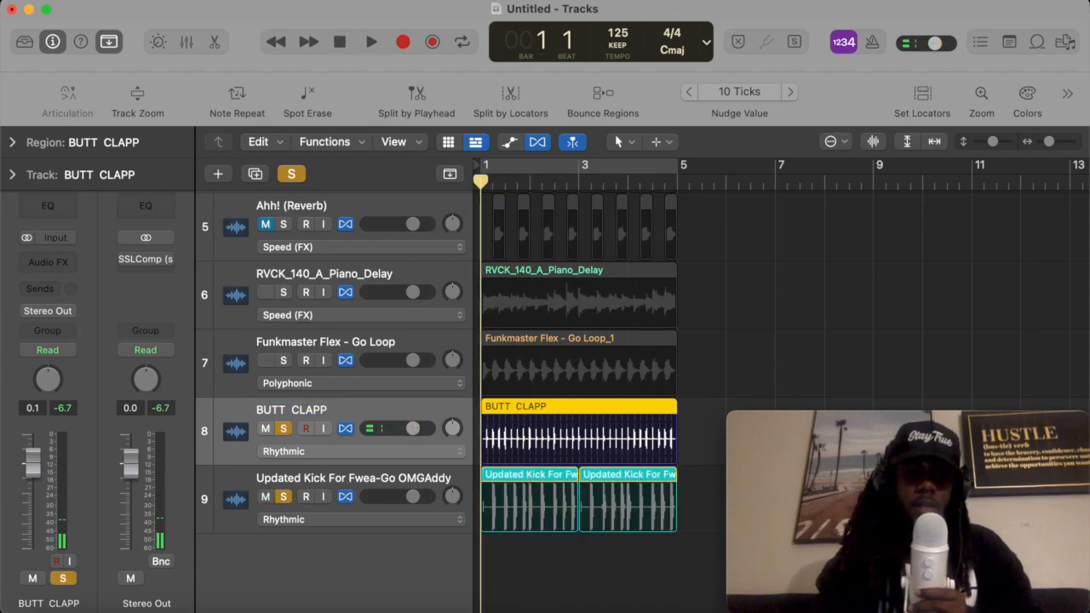
pyautogui.press('space')
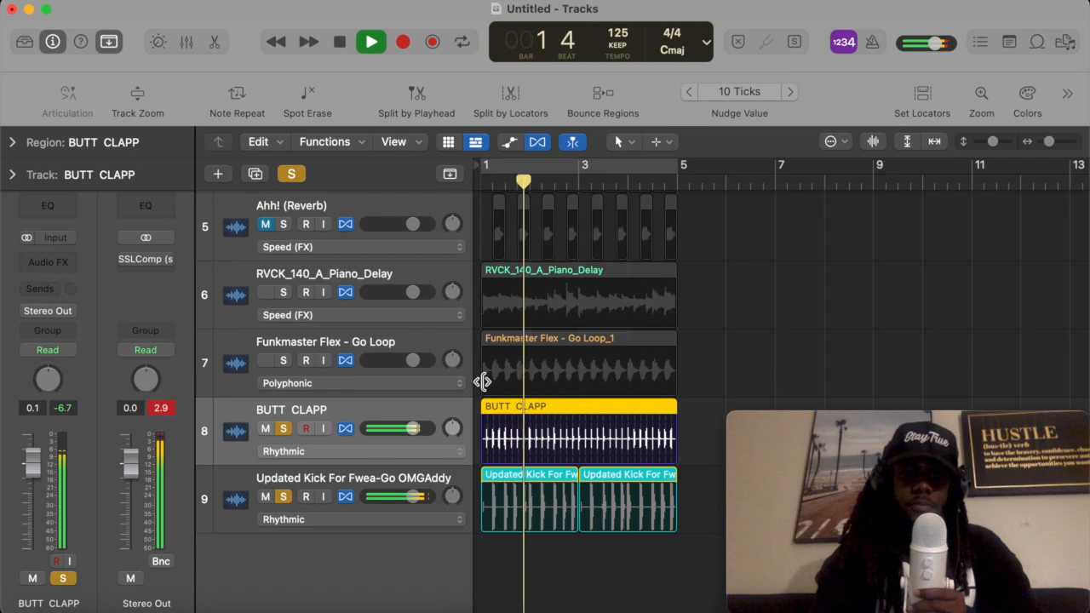
pyautogui.press('space')
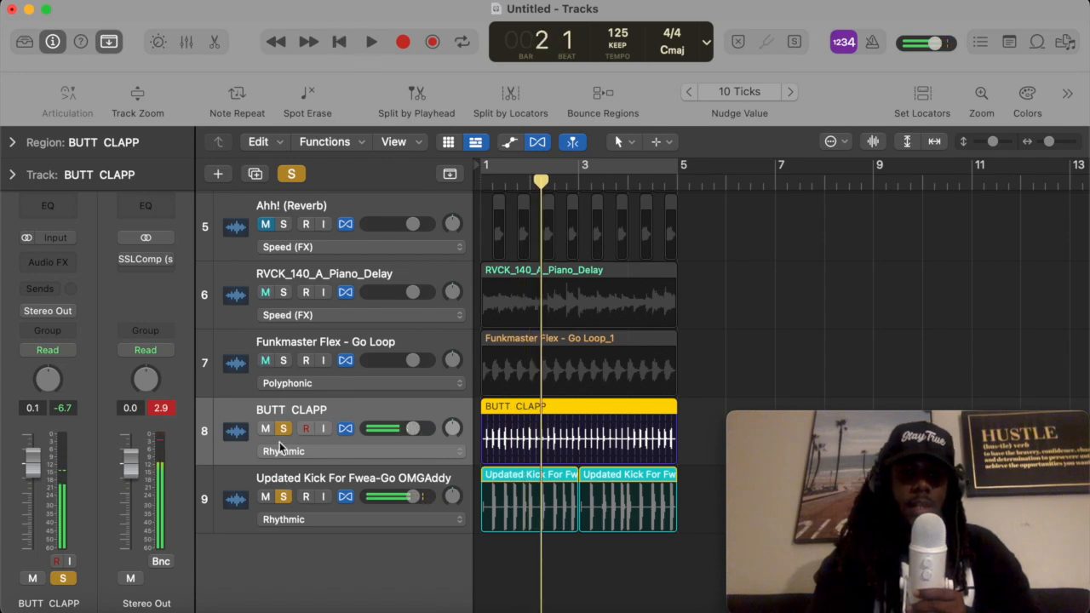
pyautogui.click(284, 495)
pyautogui.click(283, 428)
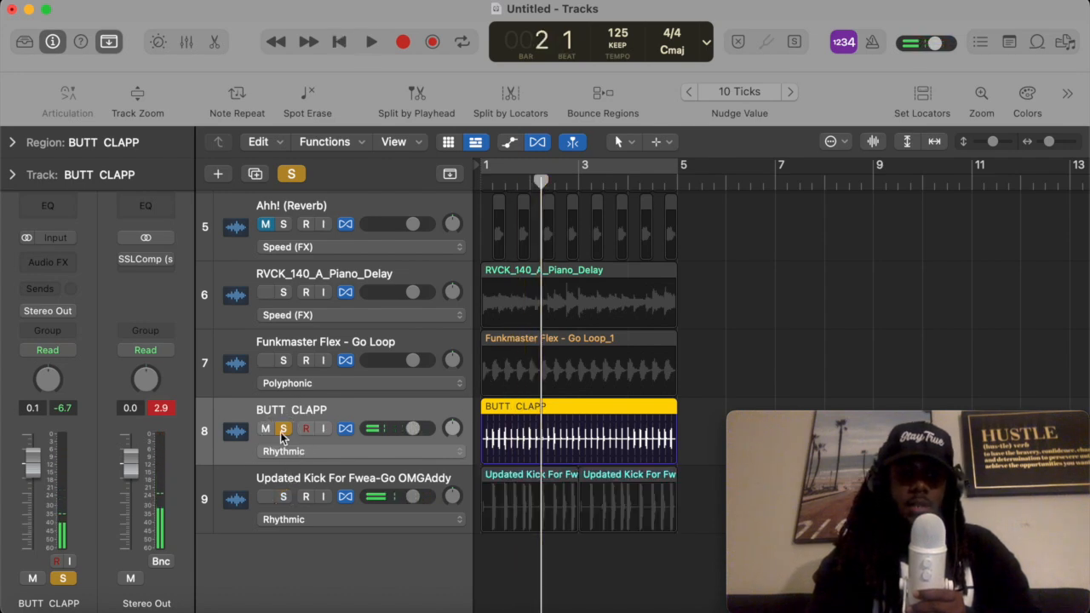
# - Mute the Funkmaster Flex - Go Loop and RVCK_140_A_Piano_Delay tracks and play the beat from the start
pyautogui.click(265, 360)
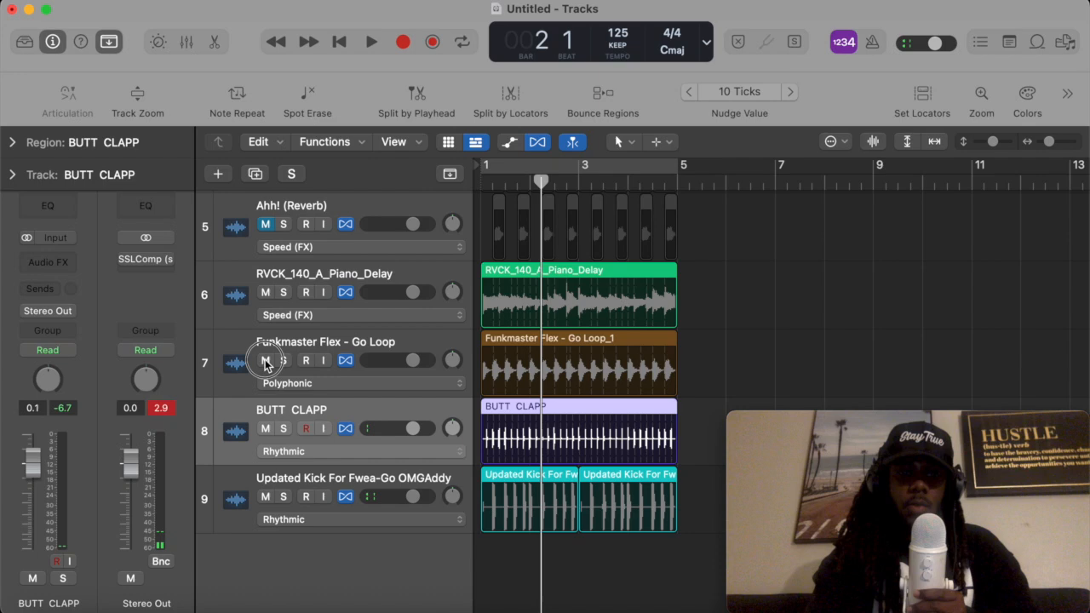
pyautogui.click(264, 292)
pyautogui.press('Return')
pyautogui.press('space')
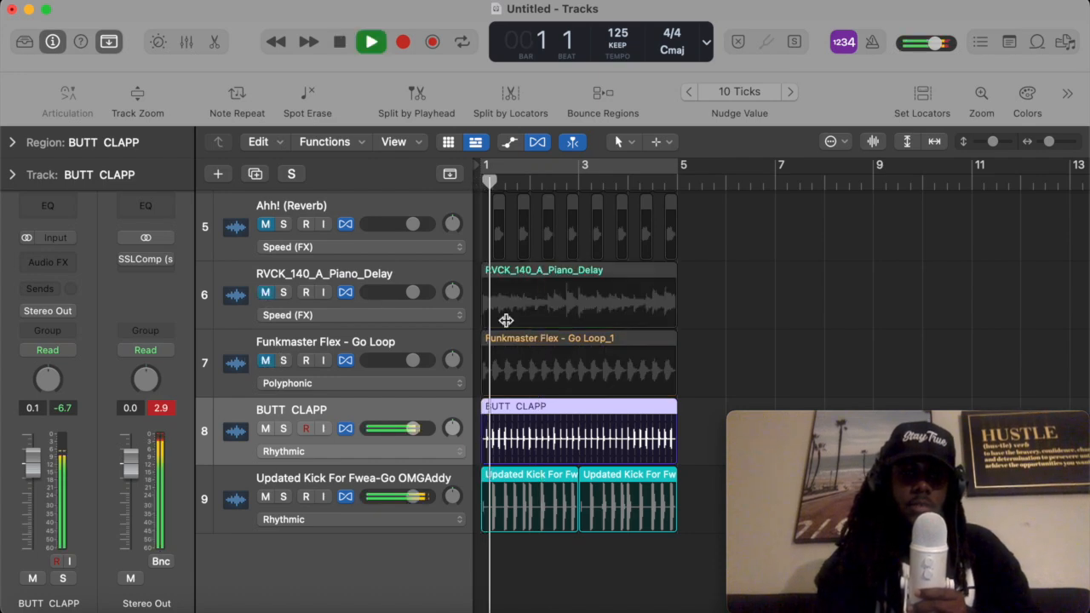
pyautogui.press('space')
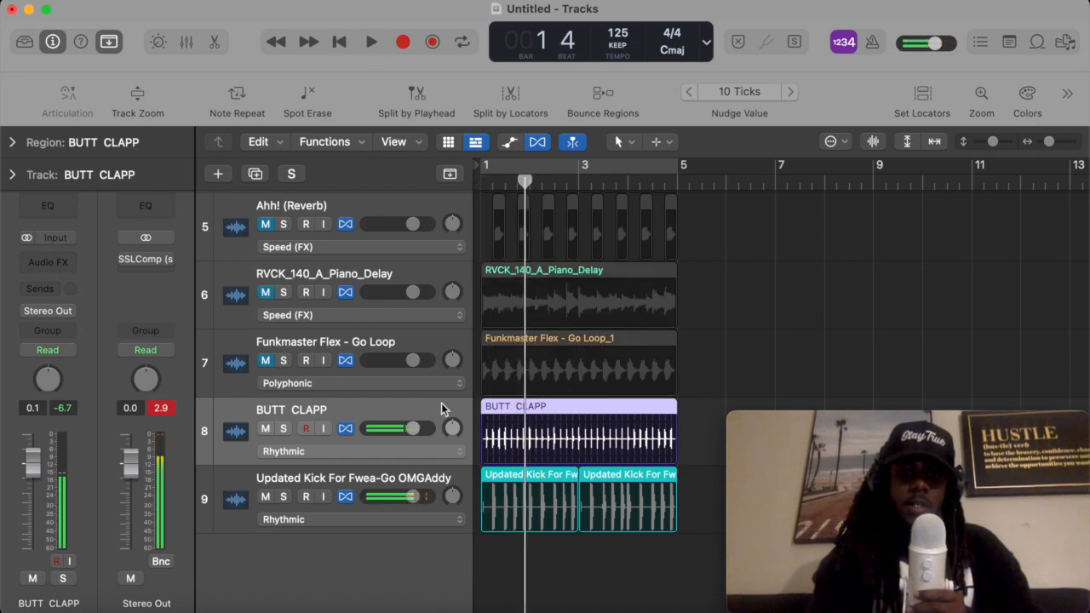
# - Select both the Updated Kick For Fwea-Go OMGAddy and BUTT CLAPP tracks
pyautogui.click(382, 471)
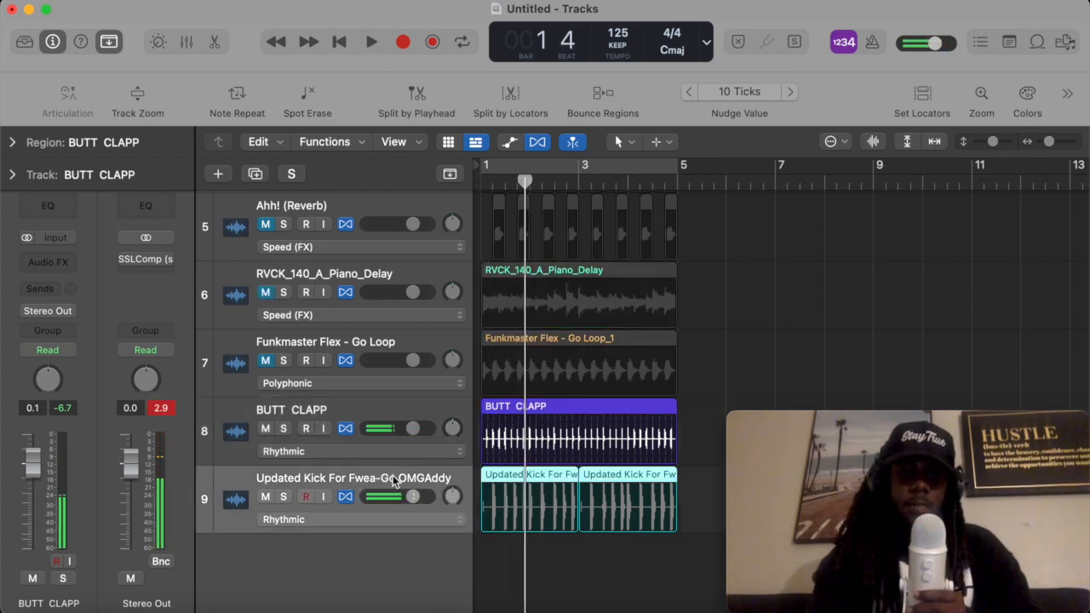
pyautogui.click(337, 409)
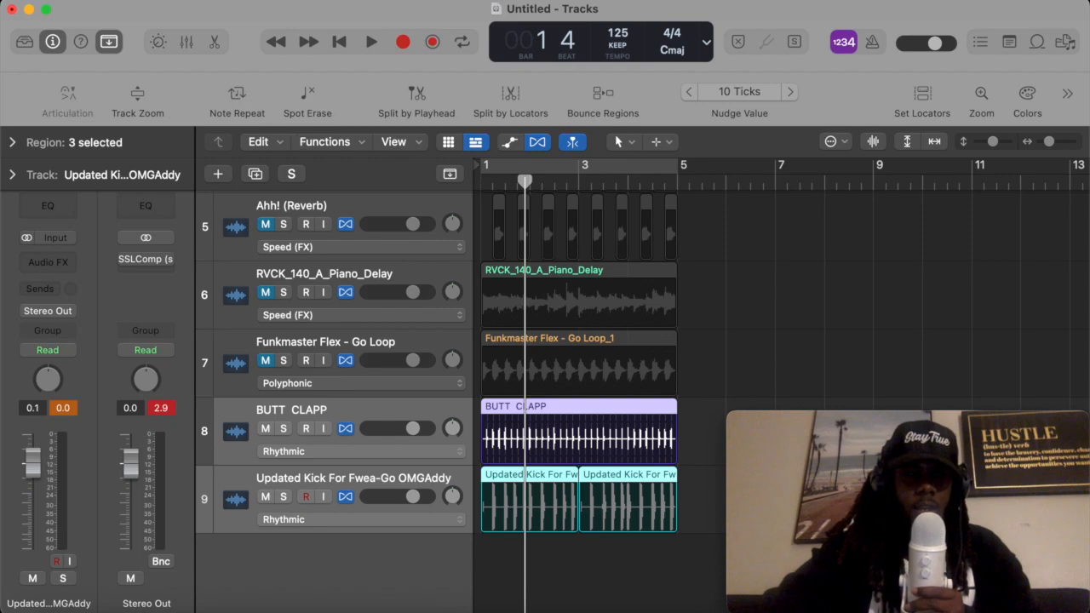
pyautogui.click(200, 1)
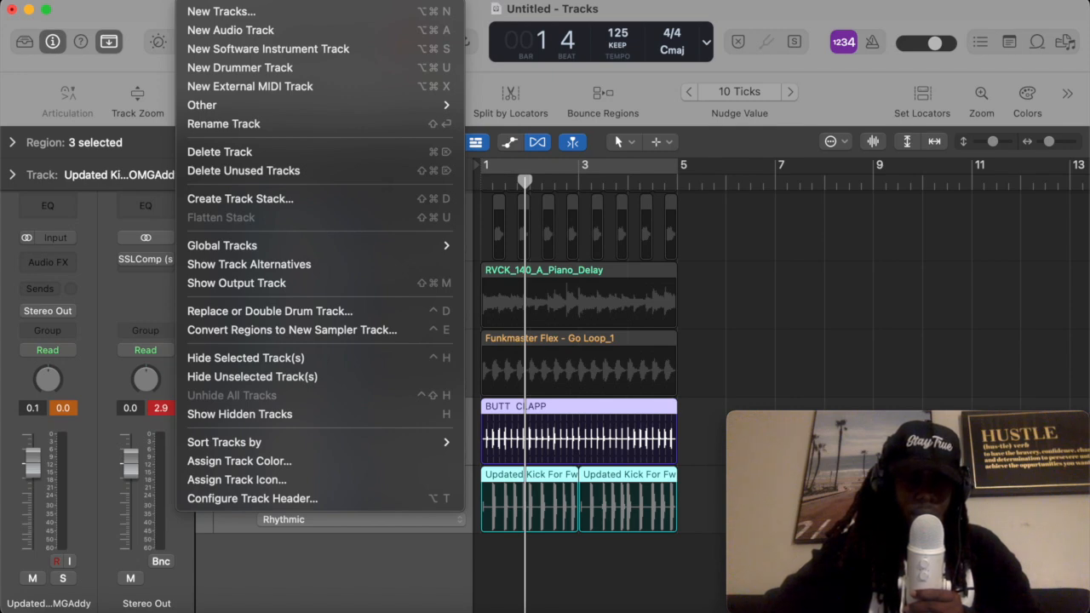
pyautogui.click(258, 201)
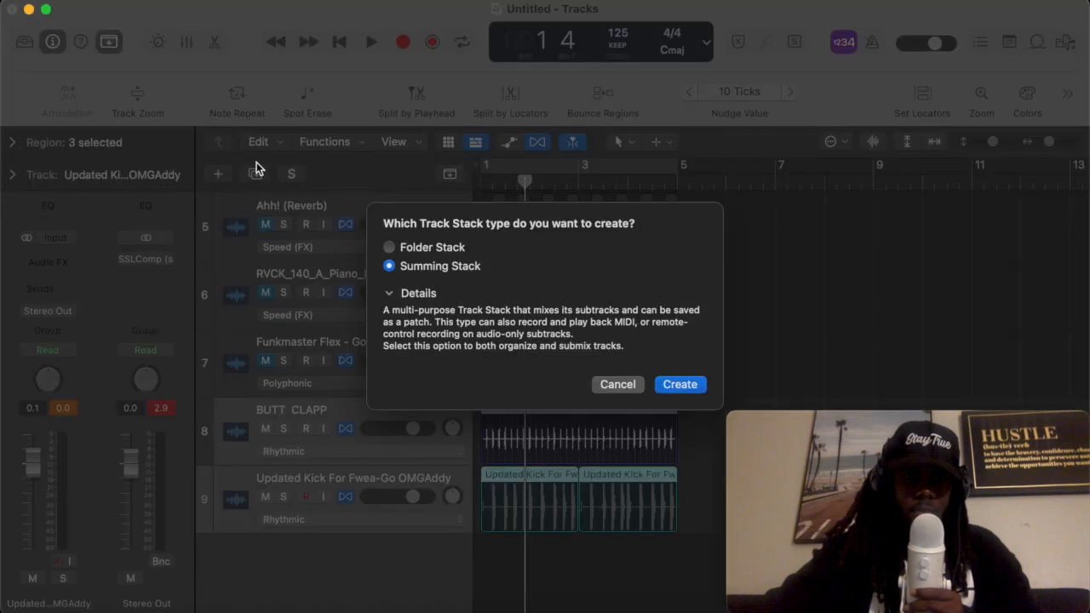
pyautogui.click(618, 384)
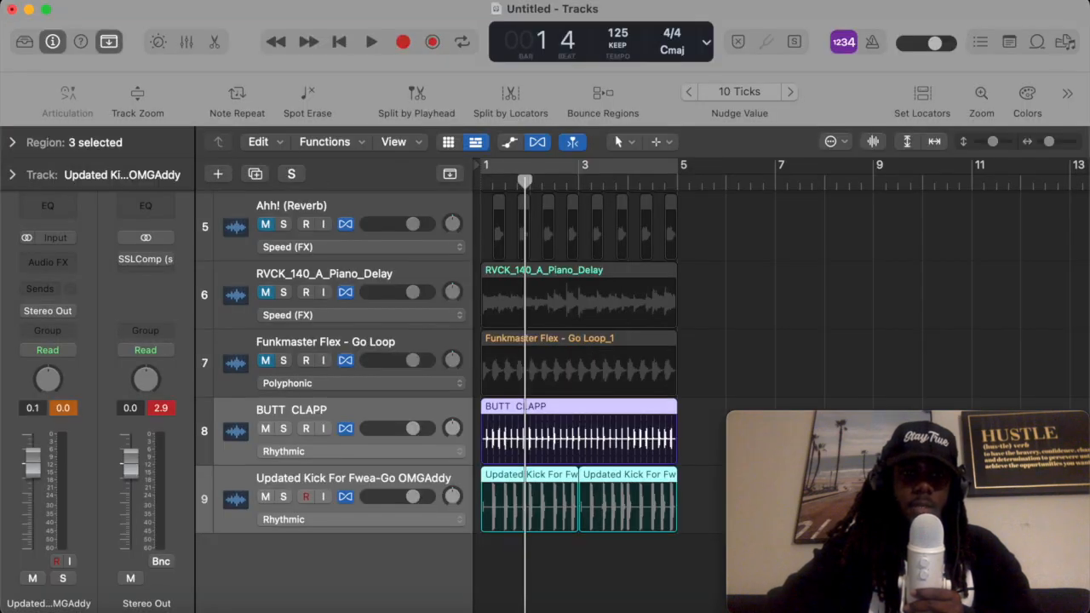
pyautogui.click(211, 3)
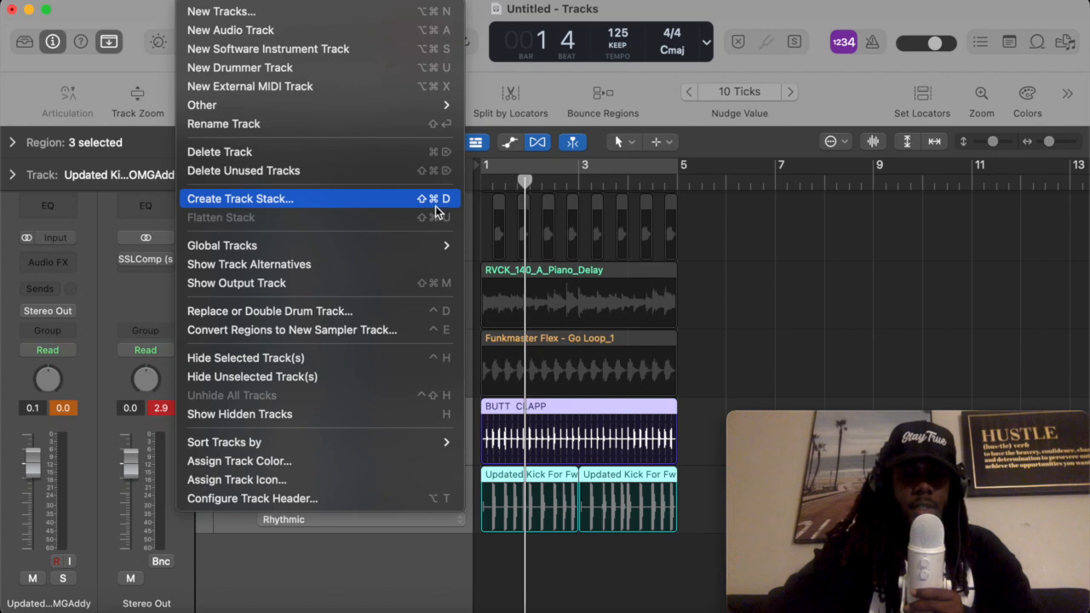
pyautogui.click(718, 320)
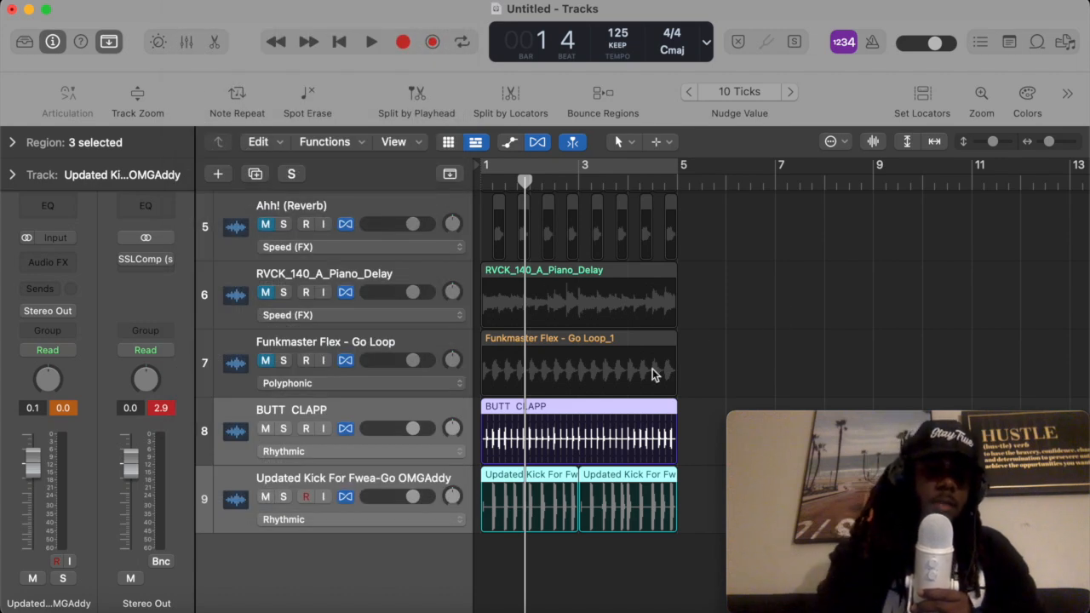
# - Create a Summing Stack from the two selected drum tracks
pyautogui.press('super+shift+d')
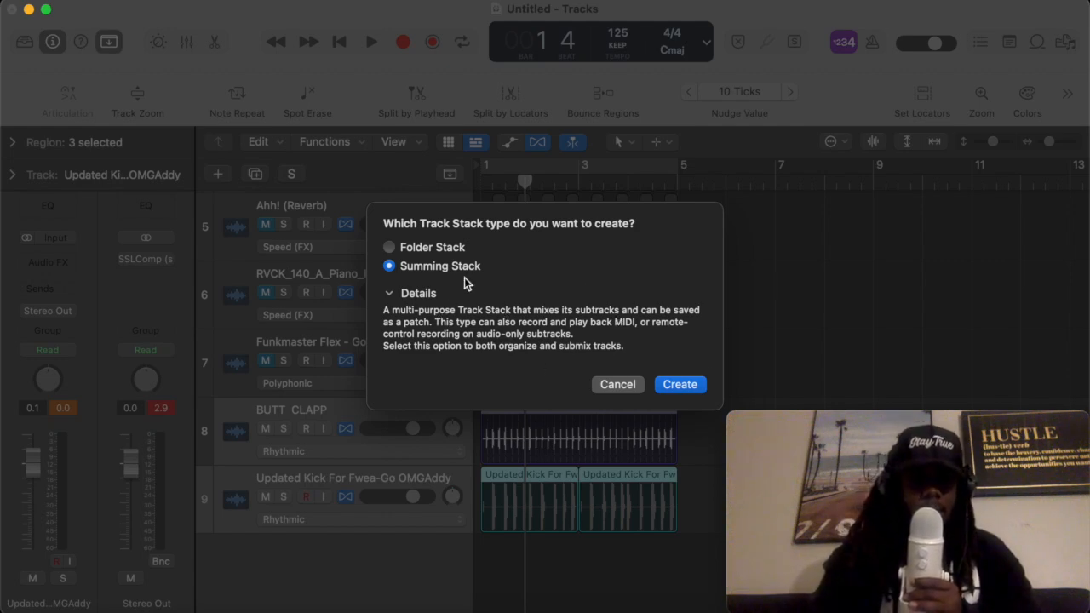
pyautogui.click(690, 385)
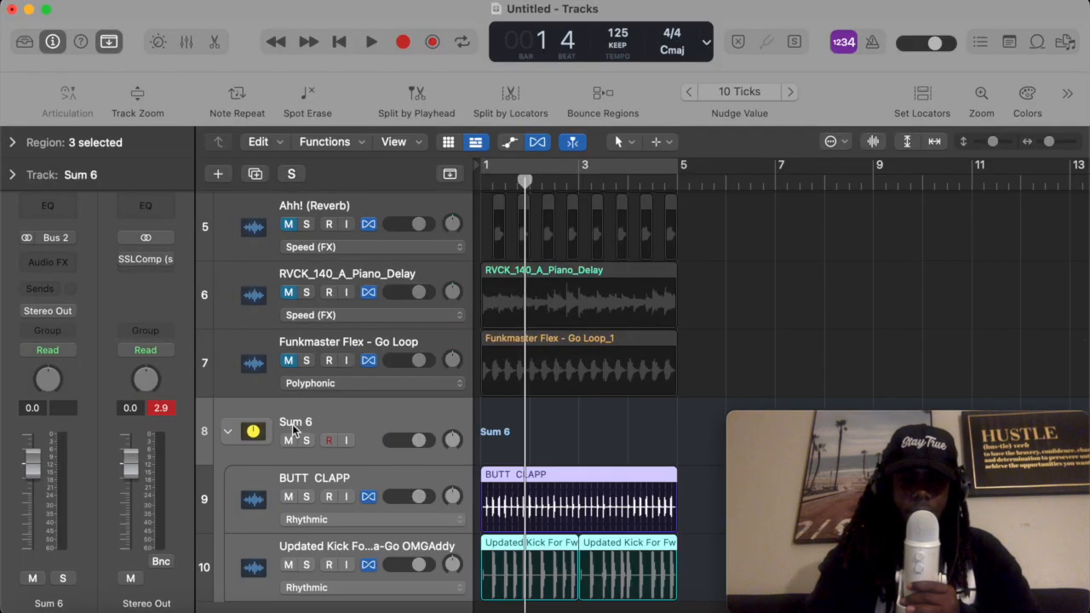
# - Rename the summing stack as "clap kick" and collapse it
pyautogui.doubleClick(308, 421)
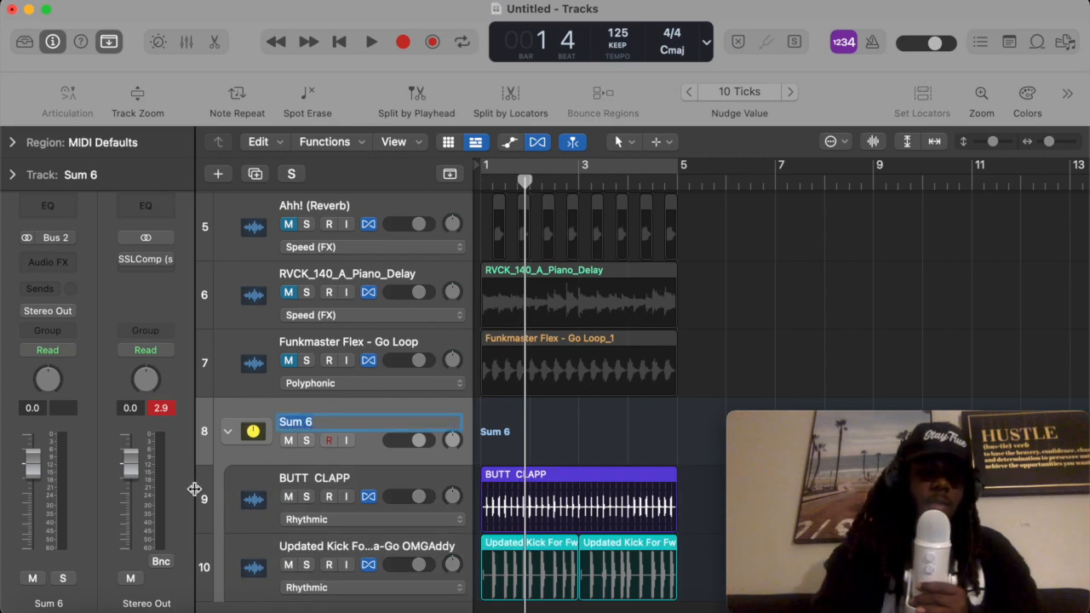
pyautogui.write('clap kick')
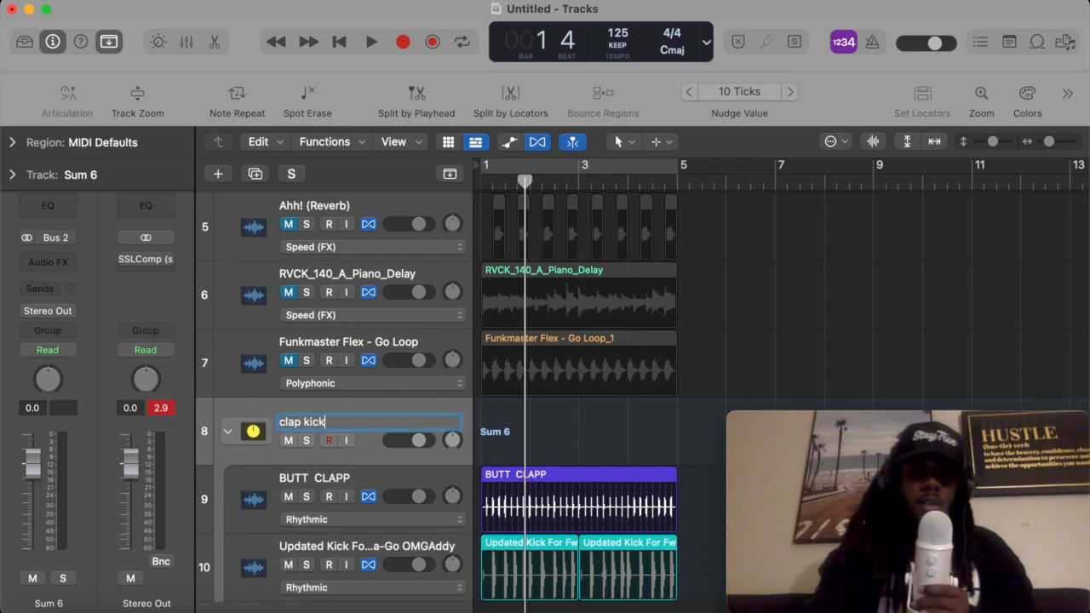
pyautogui.press('Return')
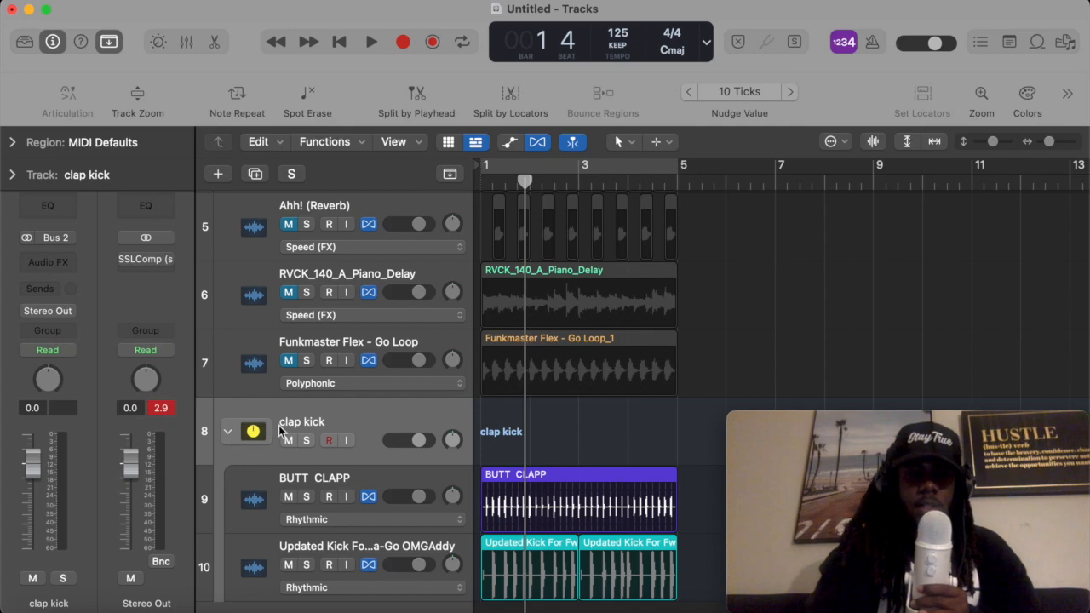
pyautogui.click(228, 433)
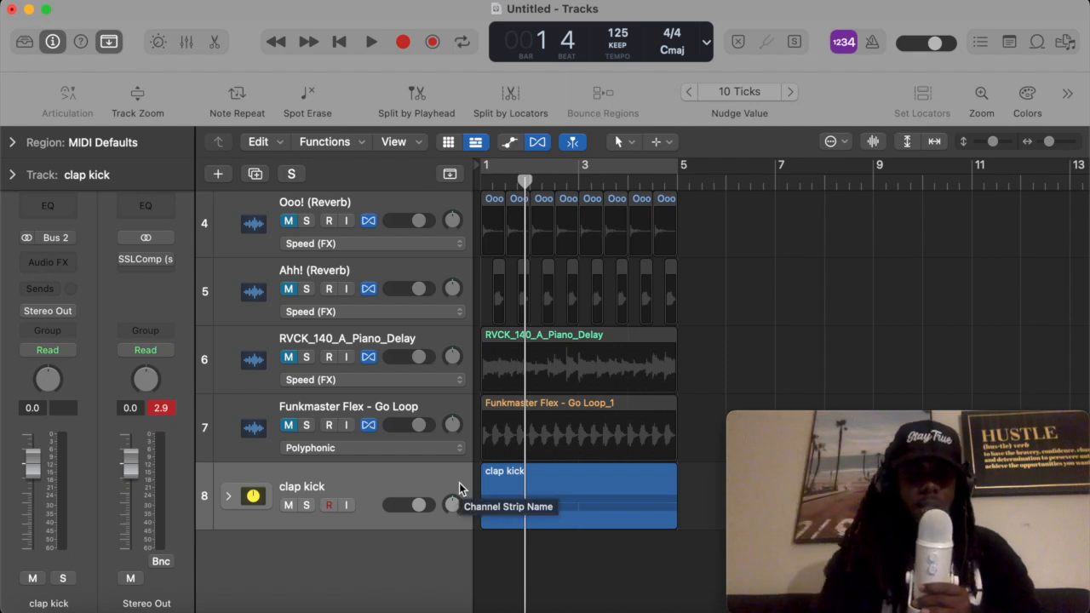
# - Lower the clap kick stack's volume to about -5.4 dB and play the beat from the start
pyautogui.scroll(5, 332, 451)
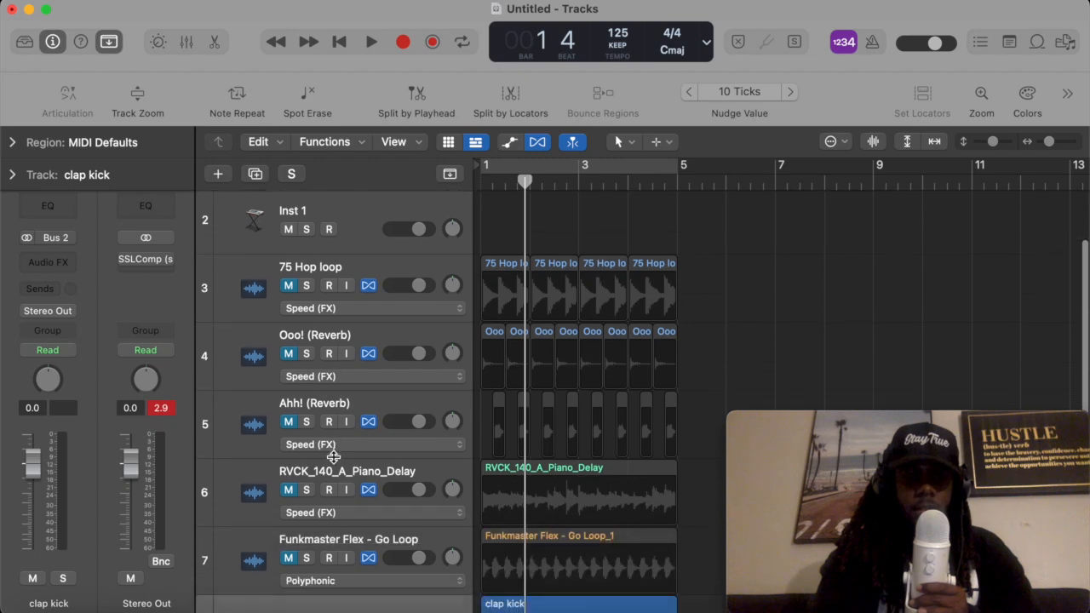
pyautogui.scroll(-5, 333, 458)
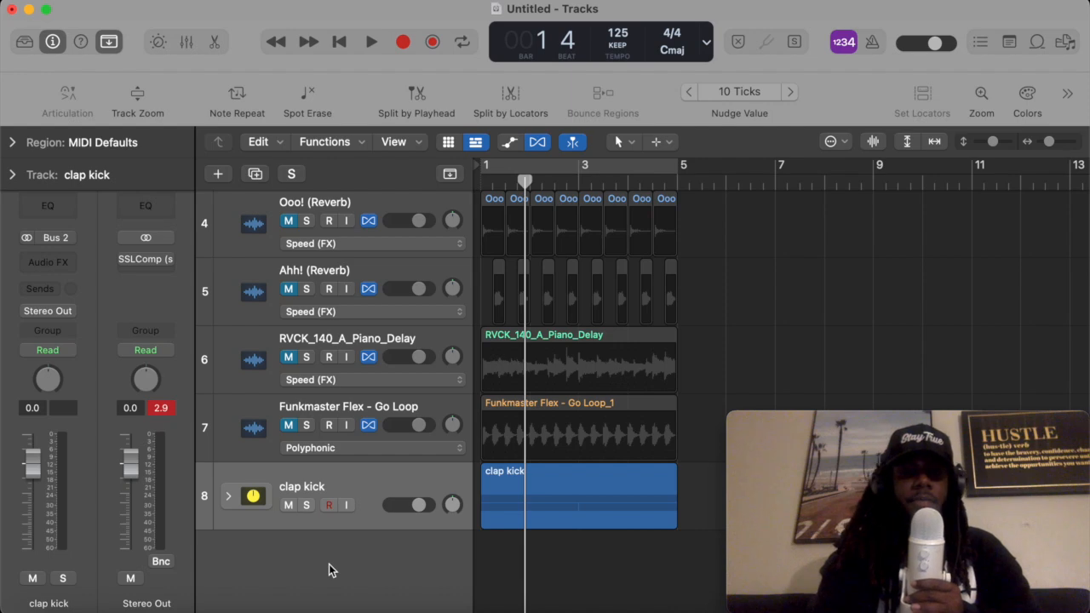
pyautogui.scroll(5, 411, 489)
pyautogui.scroll(-5, 413, 474)
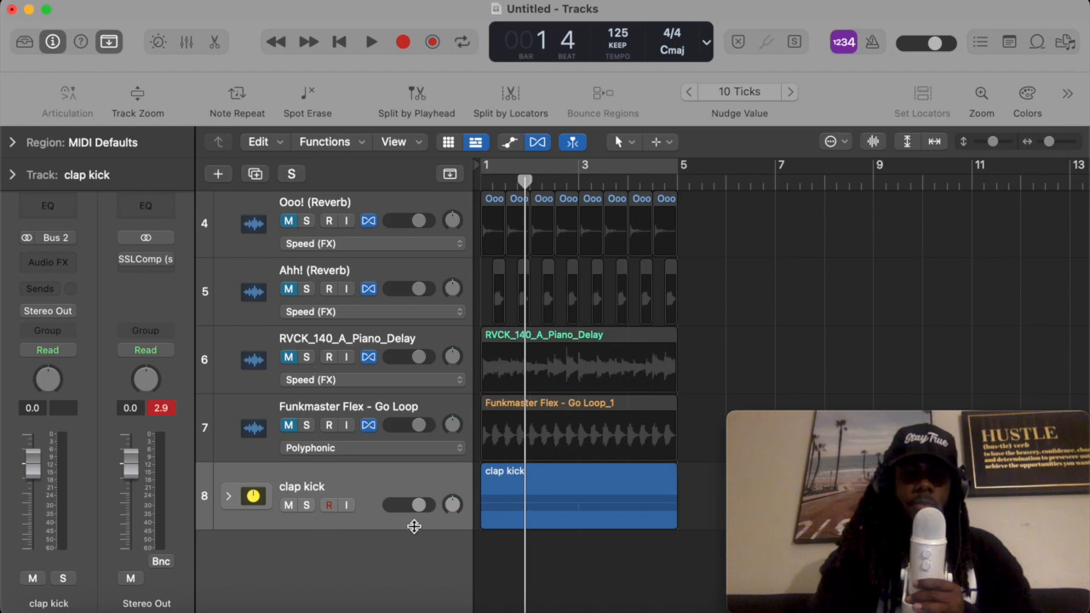
pyautogui.moveTo(419, 506); pyautogui.dragTo(379, 503)
pyautogui.press('Return')
pyautogui.press('space')
pyautogui.press('space')
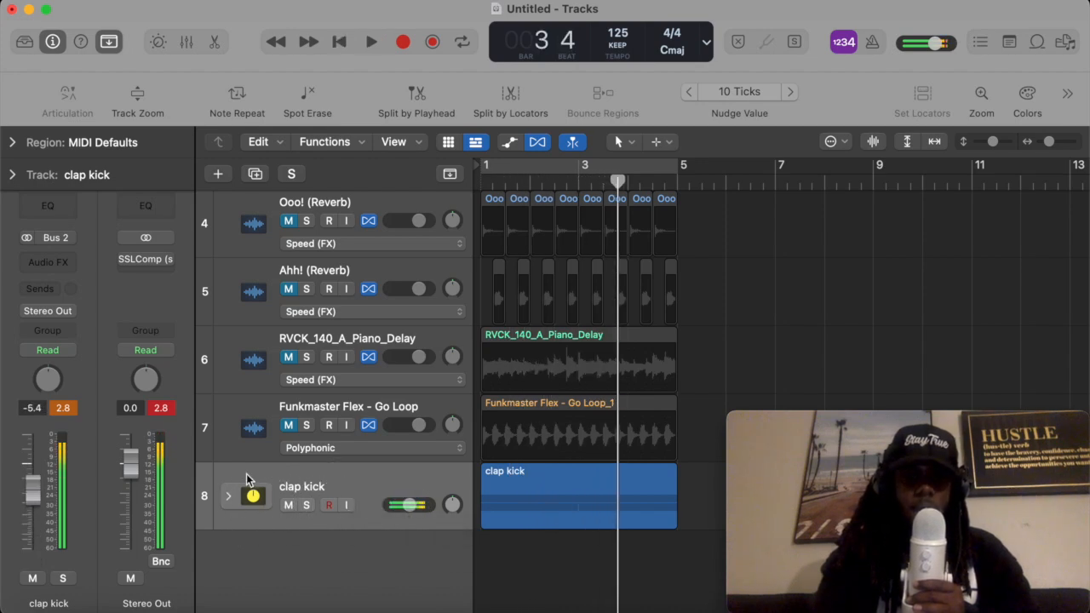
# - Expand the clap kick stack to show its subtracks
pyautogui.click(227, 496)
pyautogui.scroll(-3, 559, 434)
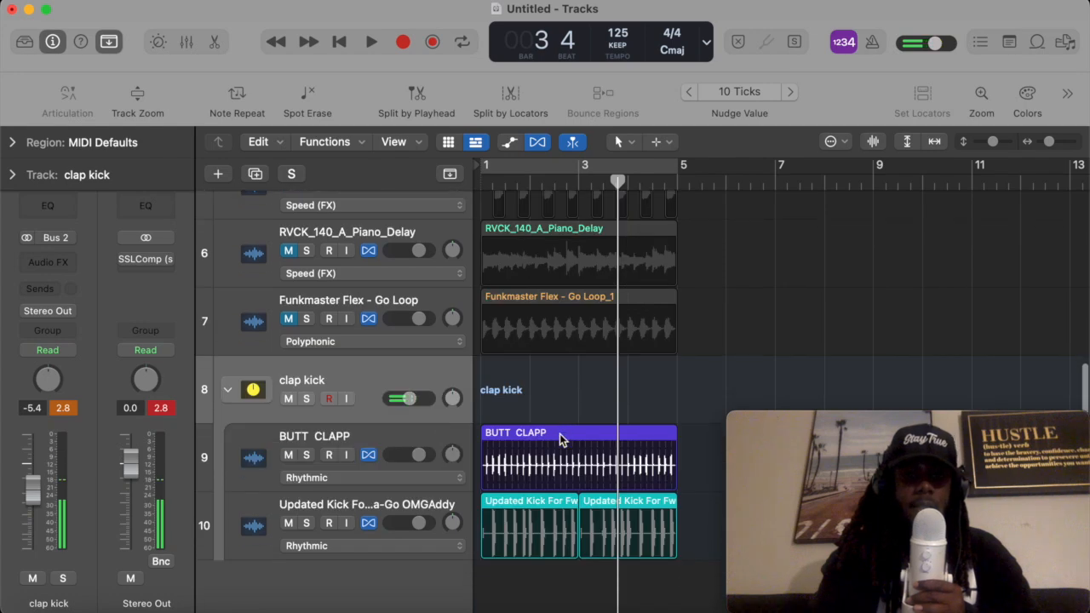
pyautogui.scroll(-1, 559, 434)
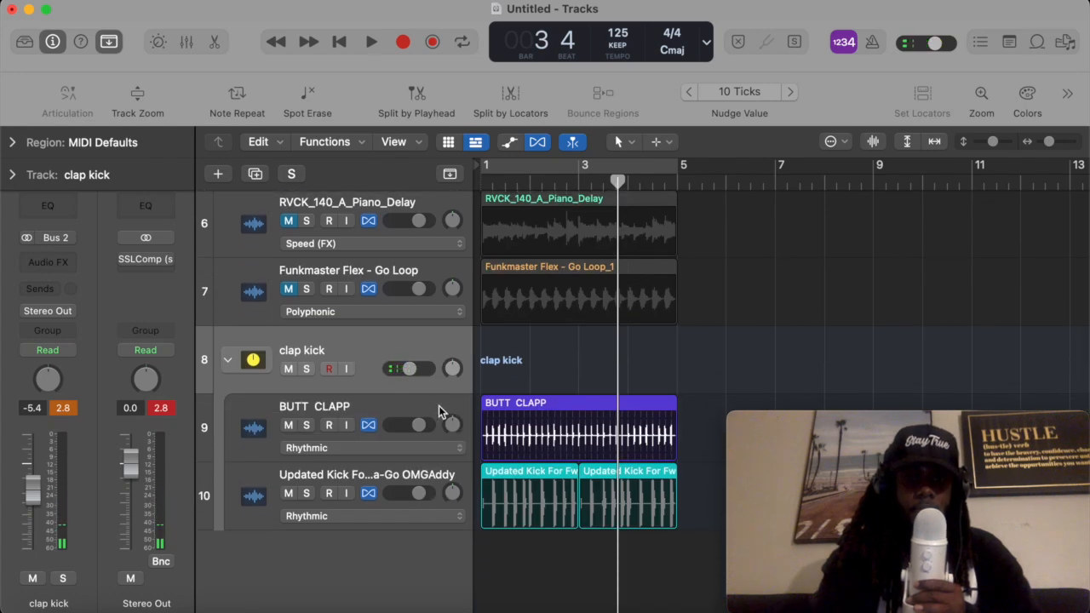
# - Play the beat from the start and pull the clap kick stack's volume fader all the way down
pyautogui.press('Return')
pyautogui.press('space')
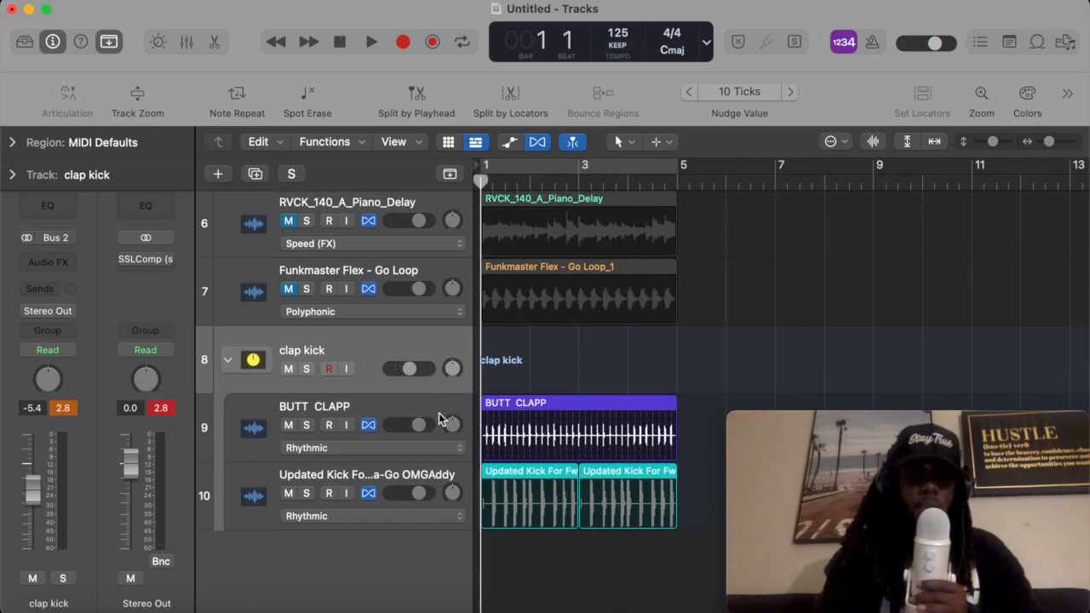
pyautogui.press('space')
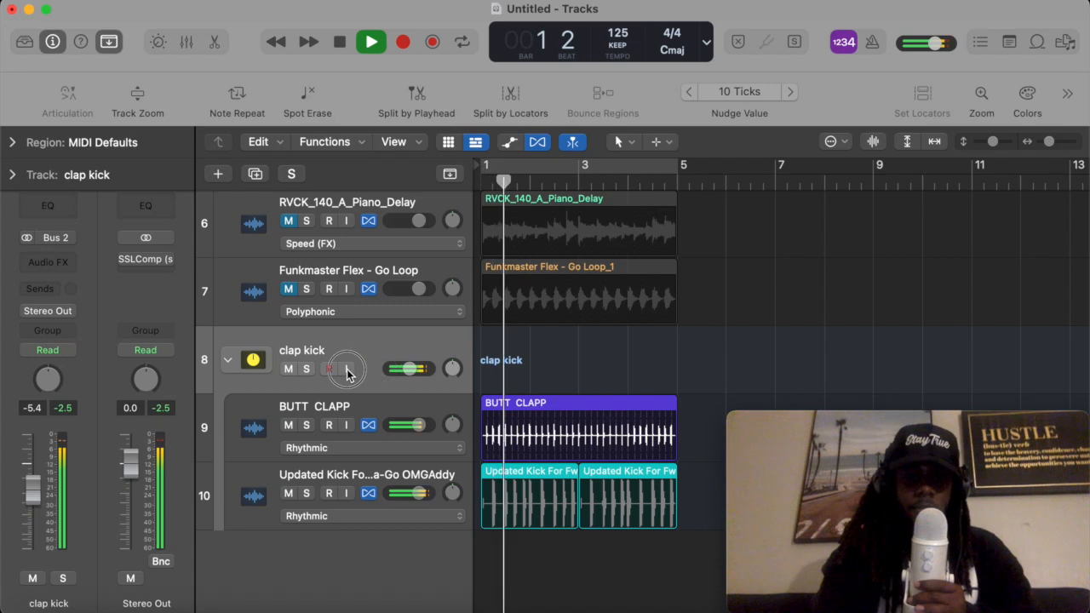
pyautogui.moveTo(413, 369); pyautogui.dragTo(389, 369)
pyautogui.press('space')
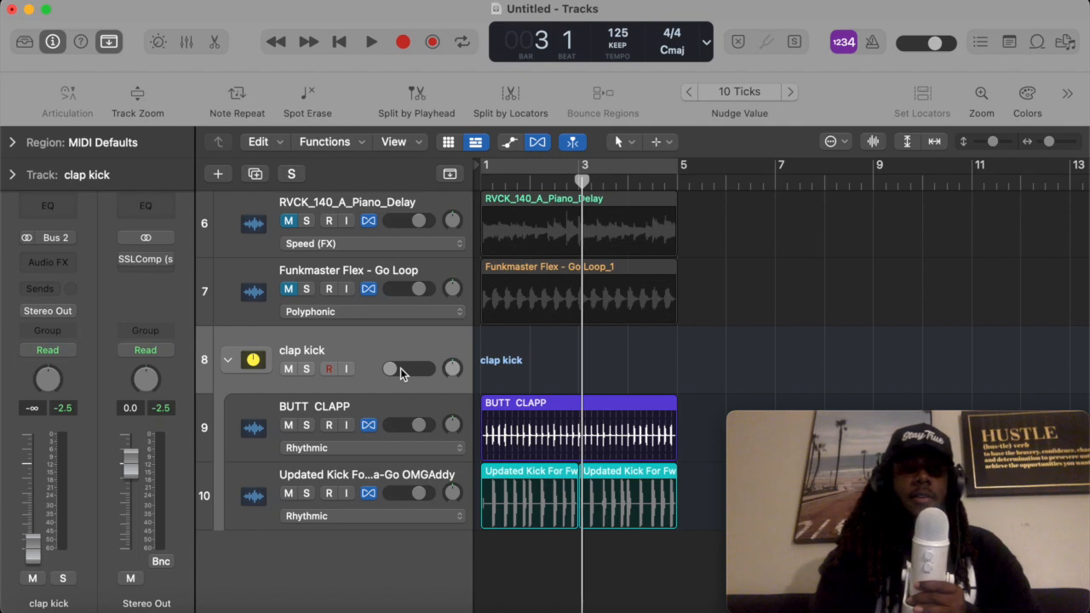
# - Replay the beat from the start and raise the clap kick stack's volume to -1.0 dB
pyautogui.press('Return')
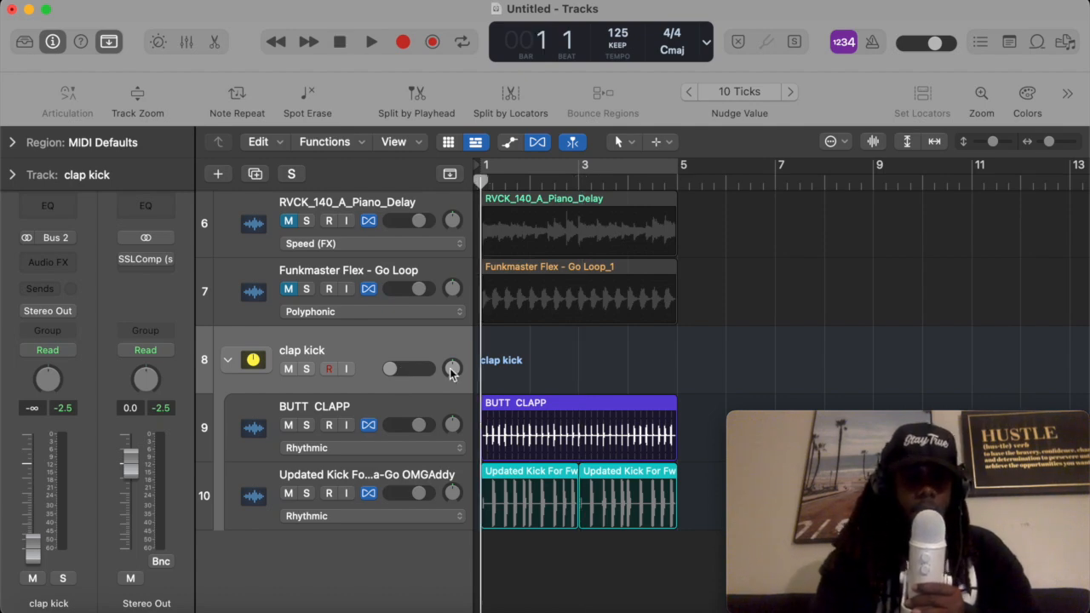
pyautogui.press('space')
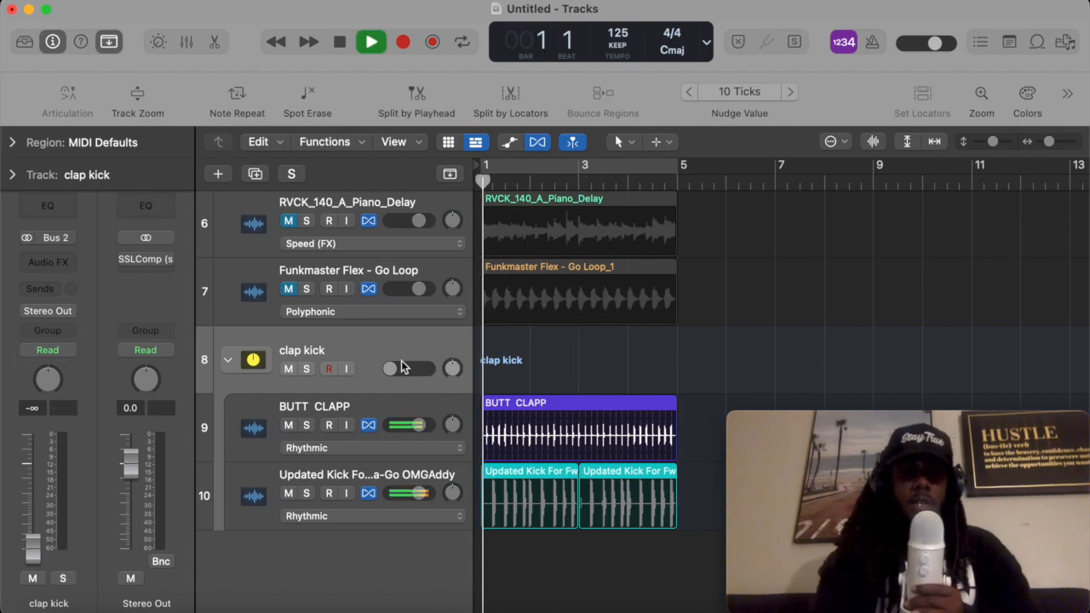
pyautogui.moveTo(404, 374); pyautogui.dragTo(566, 371)
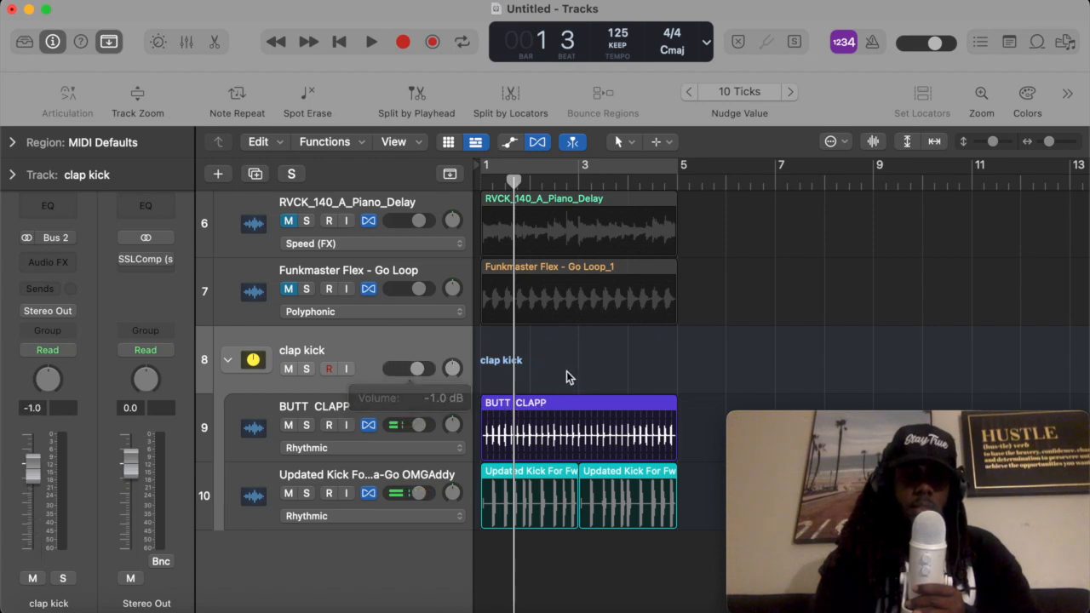
pyautogui.press('Return')
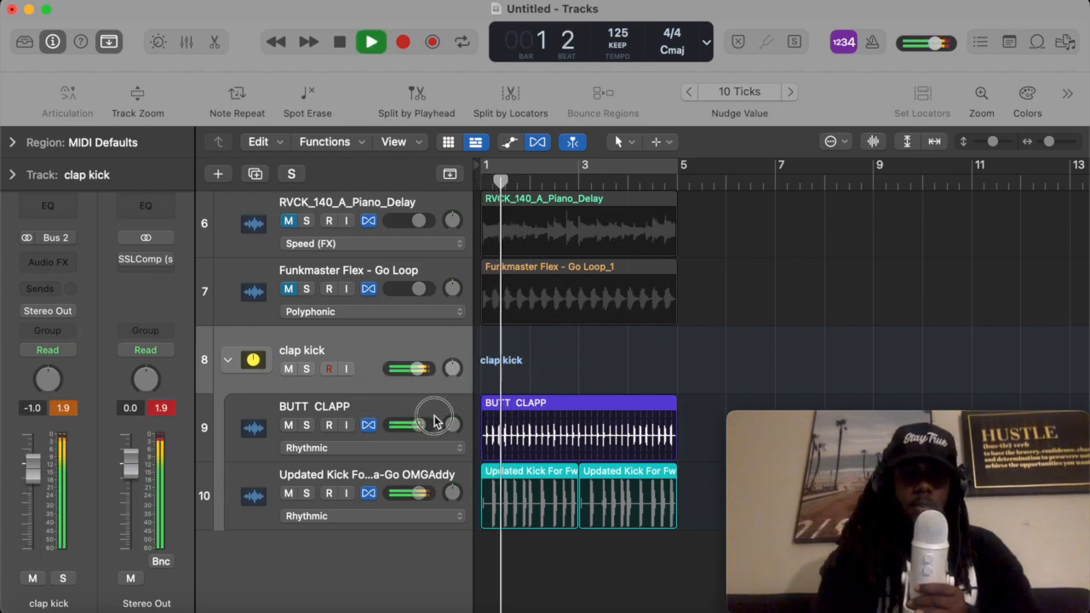
pyautogui.press('space')
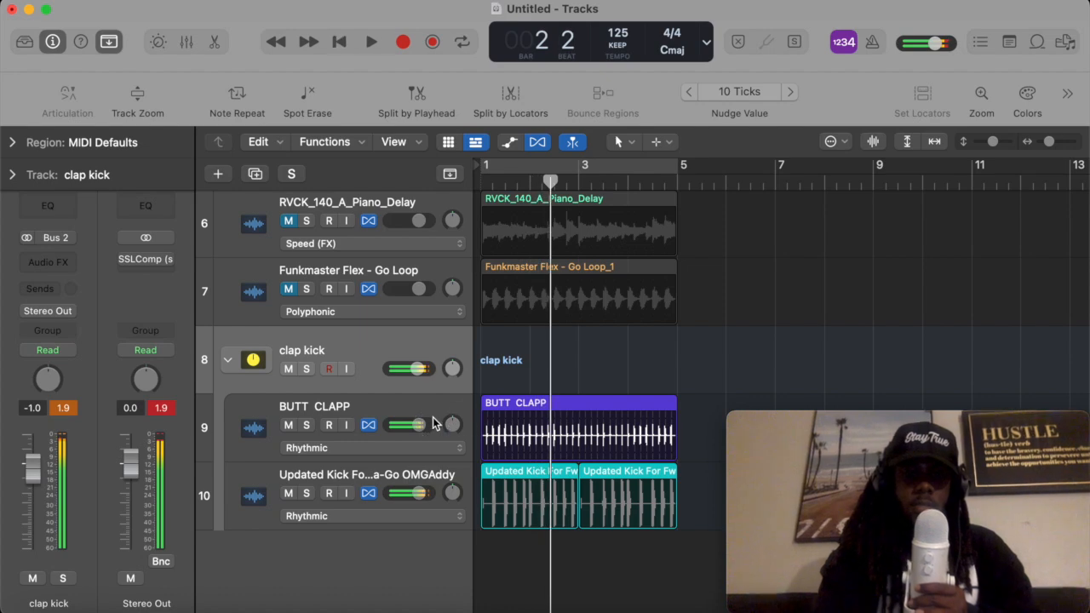
# - Set a cycle range around the selected drum regions and pan the clap kick stack to -4 during playback
pyautogui.moveTo(638, 564); pyautogui.dragTo(520, 450)
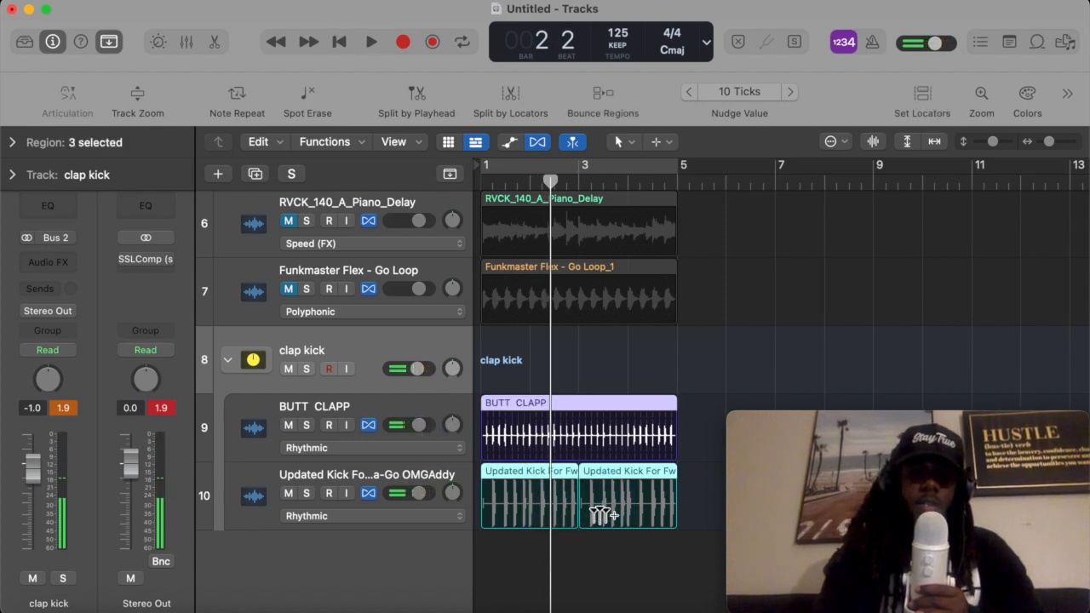
pyautogui.press('super+u')
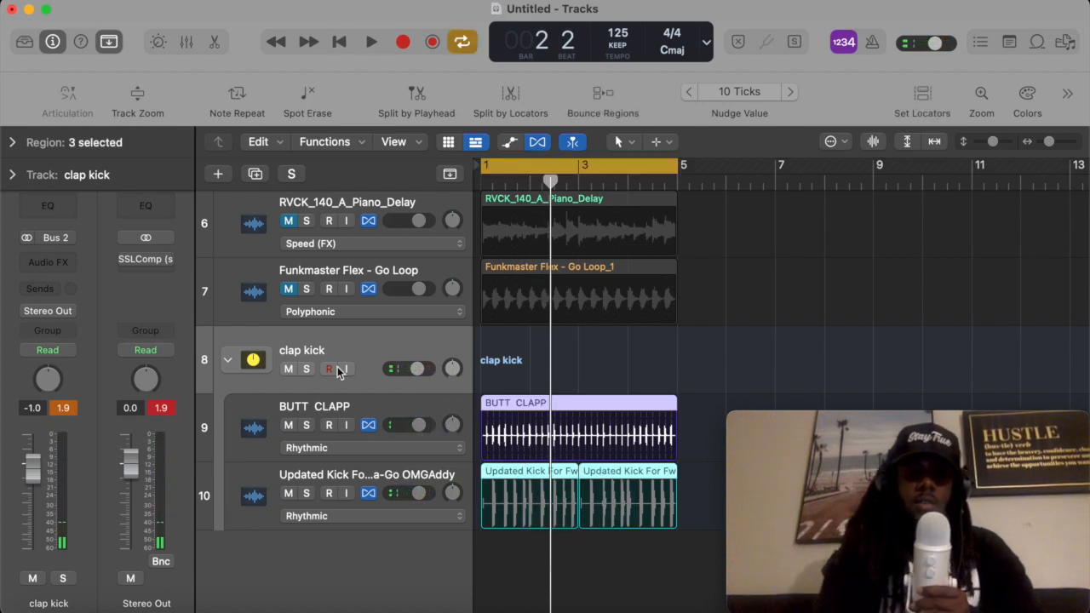
pyautogui.press('space')
pyautogui.moveTo(451, 368)
pyautogui.mouseDown()
pyautogui.moveTo(434, 400)
pyautogui.moveTo(450, 292)
pyautogui.moveTo(451, 346)
pyautogui.moveTo(438, 370)
pyautogui.mouseUp()
pyautogui.press('space')
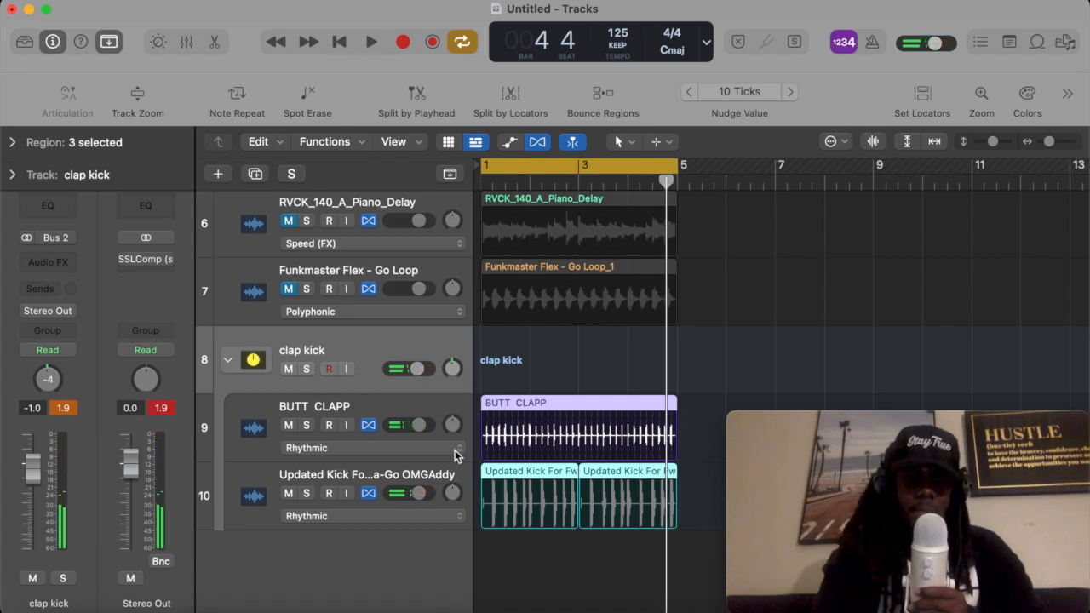
# - Collapse the clap kick stack while playing the beat from the start
pyautogui.click(354, 406)
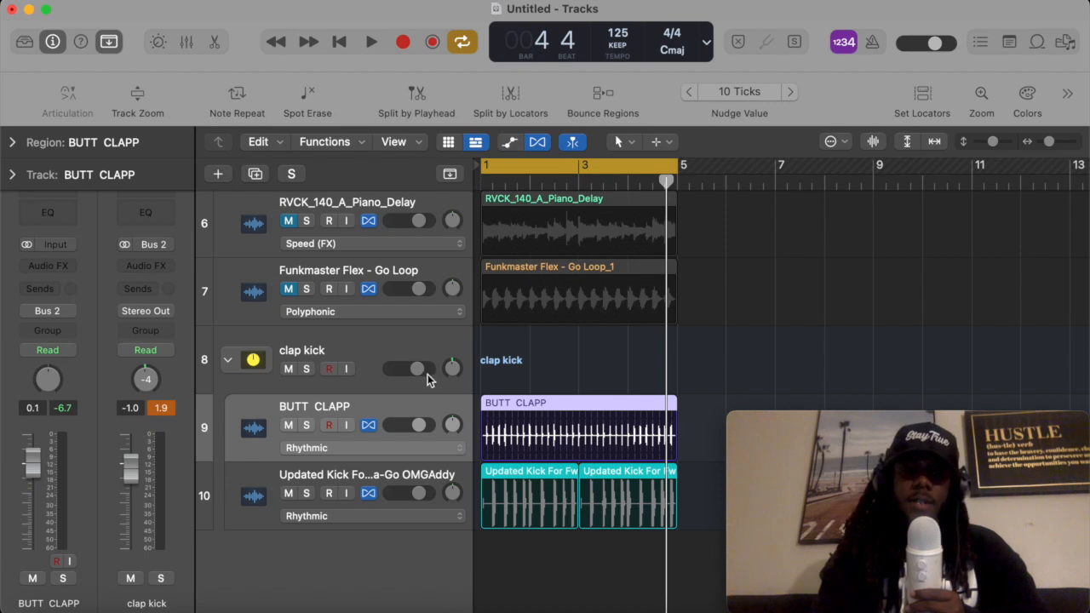
pyautogui.scroll(3, 452, 385)
pyautogui.scroll(-3, 385, 396)
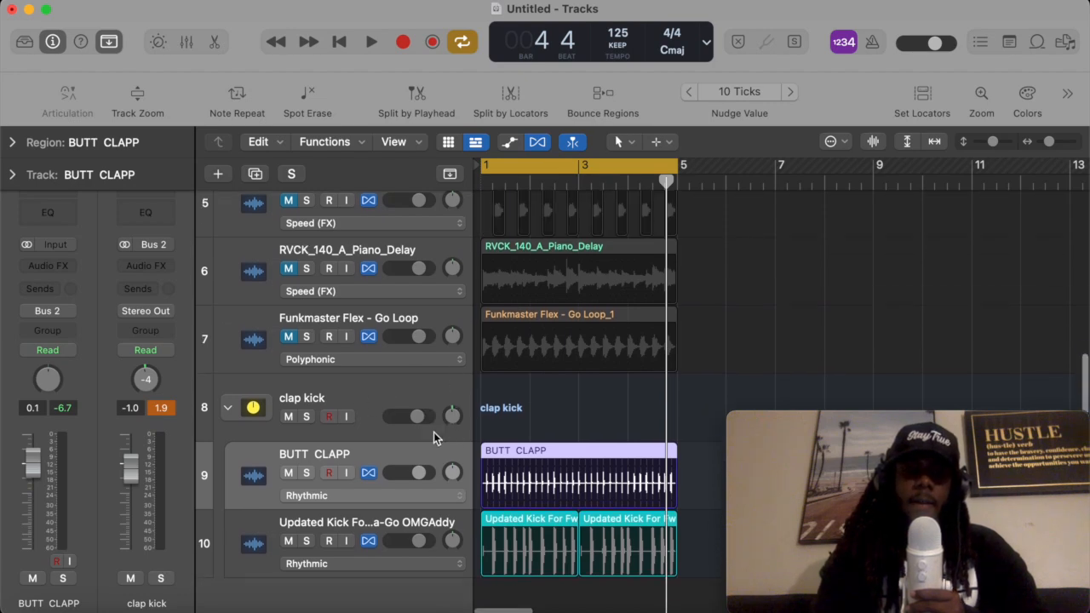
pyautogui.scroll(3, 390, 362)
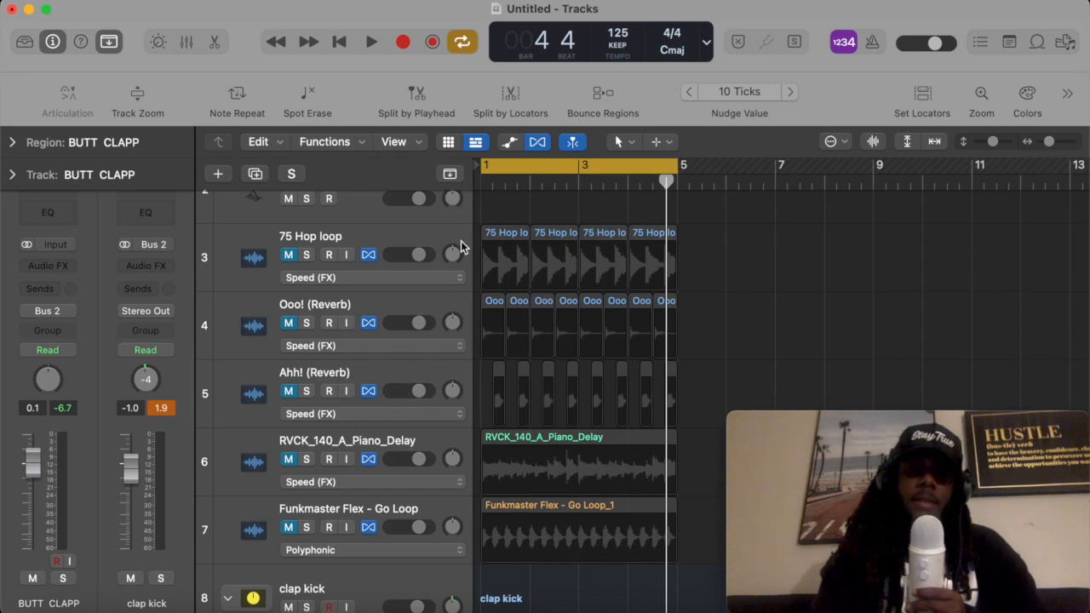
pyautogui.click(389, 231)
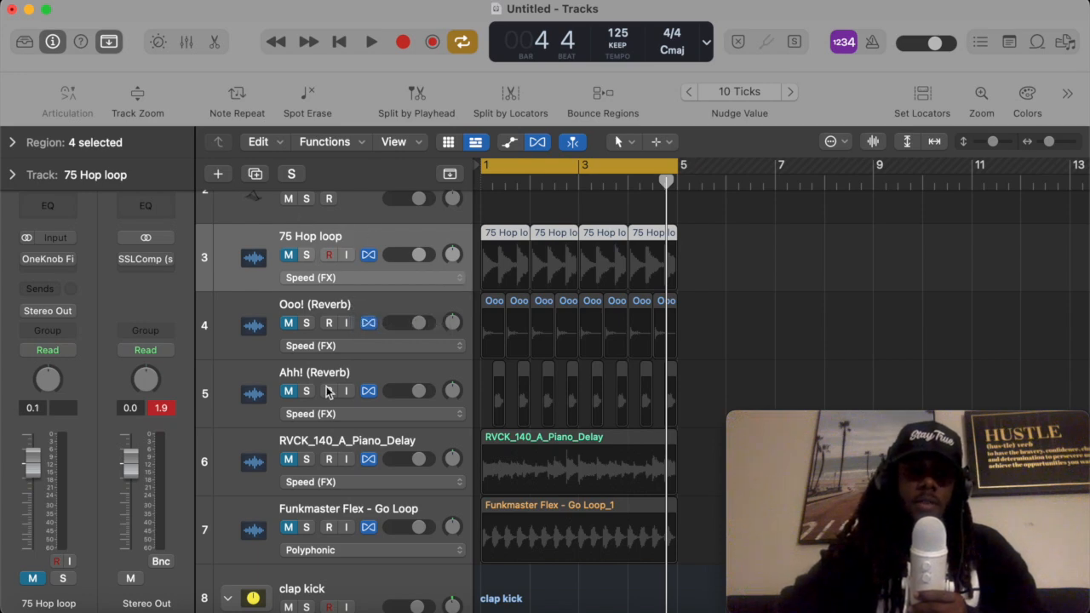
pyautogui.scroll(-5, 307, 423)
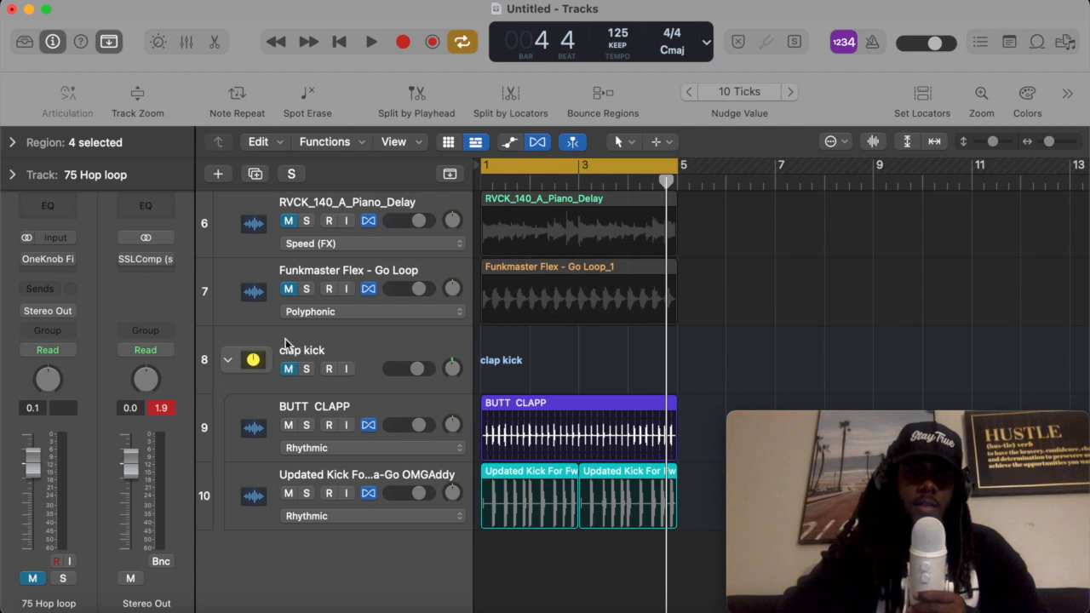
pyautogui.press('Return')
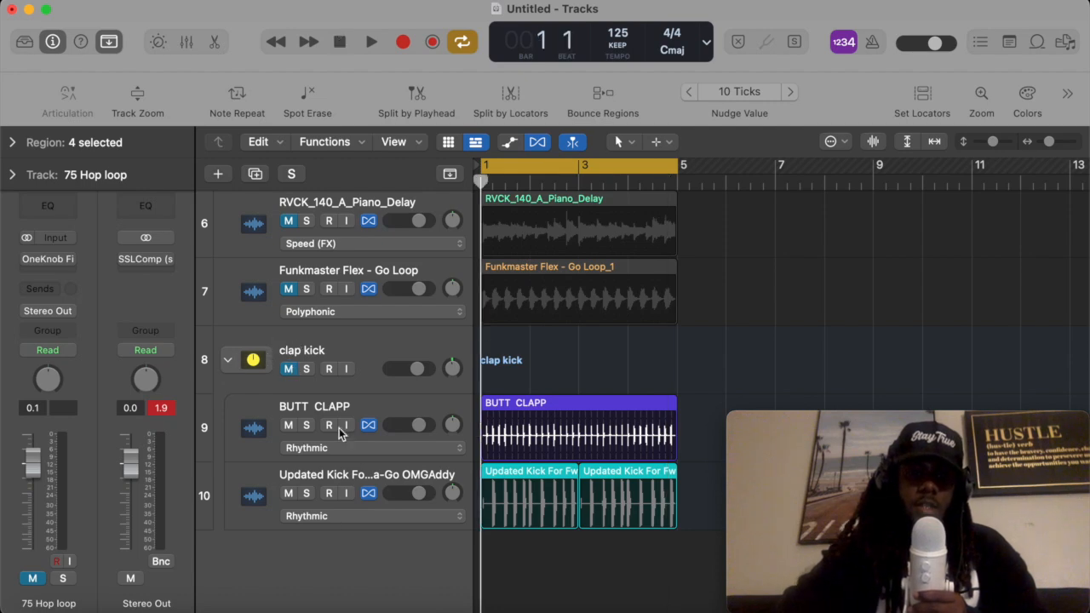
pyautogui.press('space')
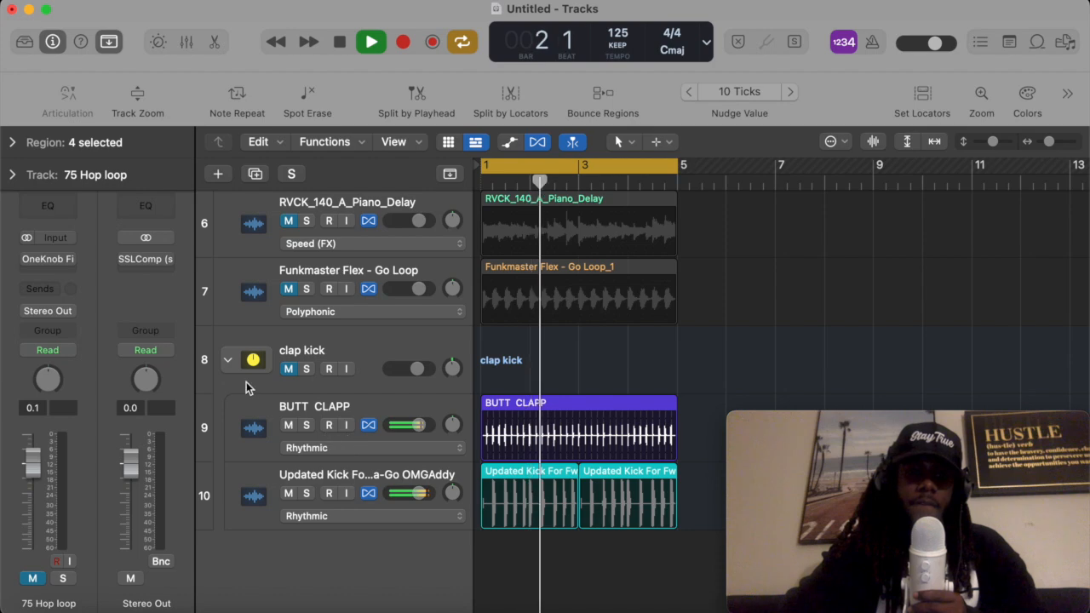
pyautogui.click(228, 365)
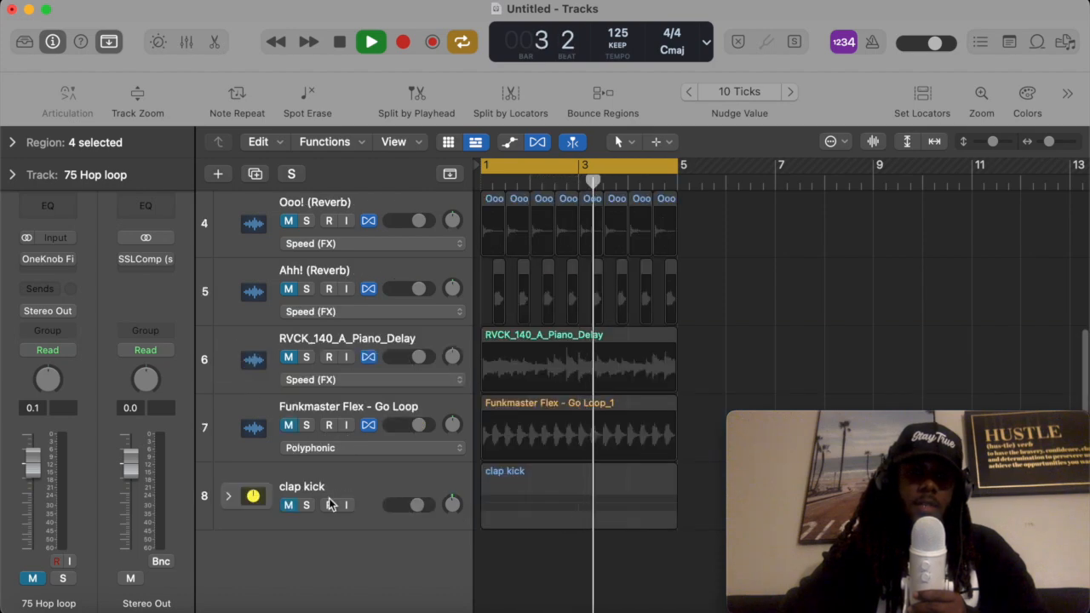
pyautogui.press('space')
# - Unmute the 75 Hop loop track
pyautogui.scroll(5, 445, 452)
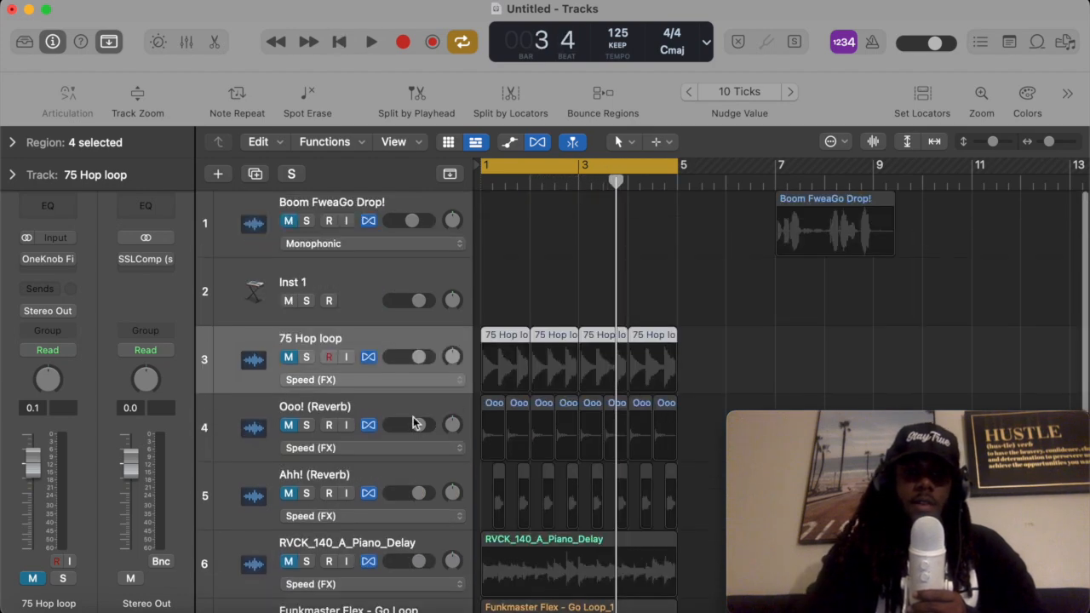
pyautogui.click(289, 358)
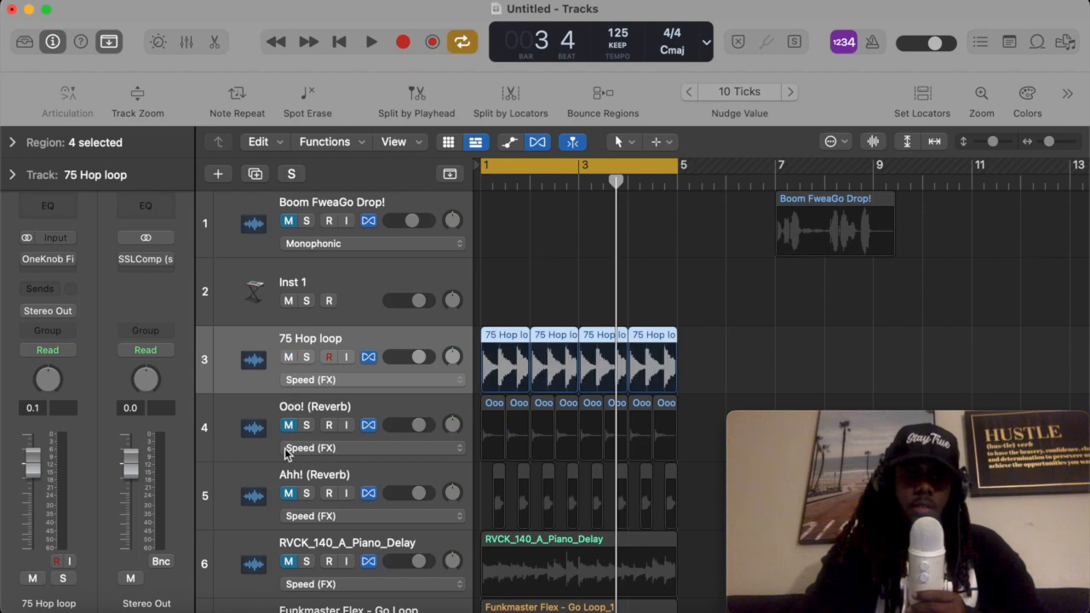
# - Move the RVCK_140_A_Piano_Delay track directly below 75 Hop loop and play them together
pyautogui.scroll(-2, 290, 507)
pyautogui.click(290, 525)
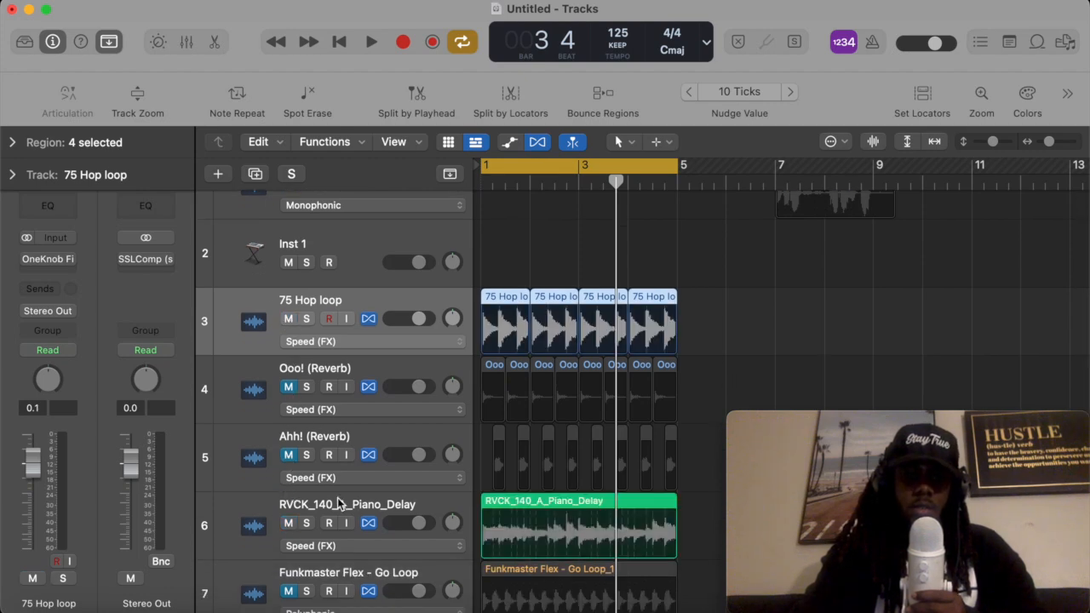
pyautogui.moveTo(340, 502); pyautogui.dragTo(595, 377)
pyautogui.press('Return')
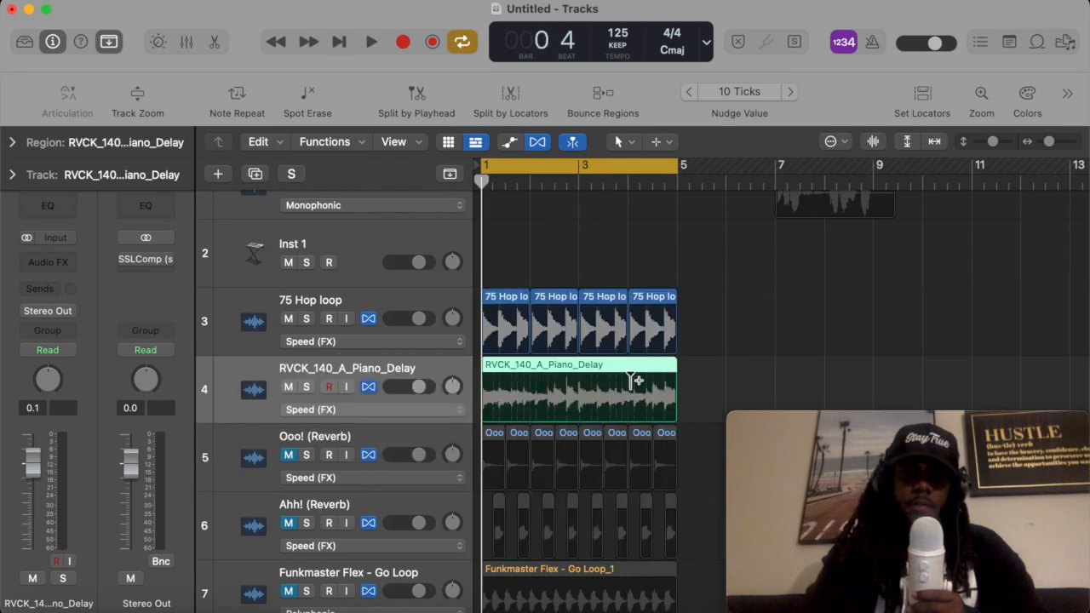
pyautogui.press('space')
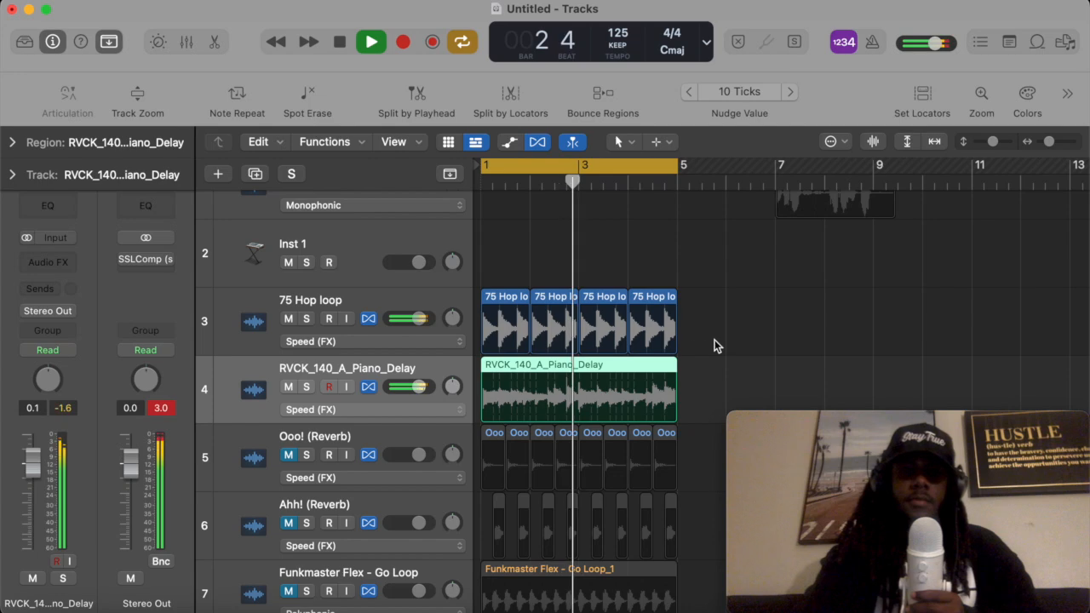
pyautogui.press('space')
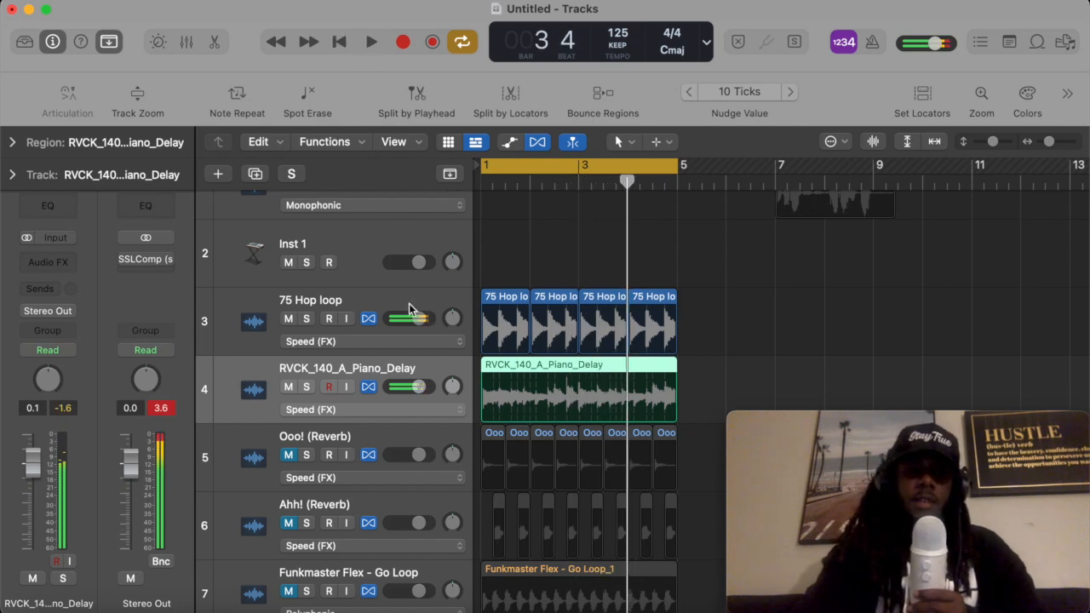
# - Create a Folder Stack from the selected 75 Hop loop and RVCK_140_A_Piano_Delay tracks
pyautogui.keyDown('shift'); pyautogui.click(339, 300); pyautogui.keyUp('shift')
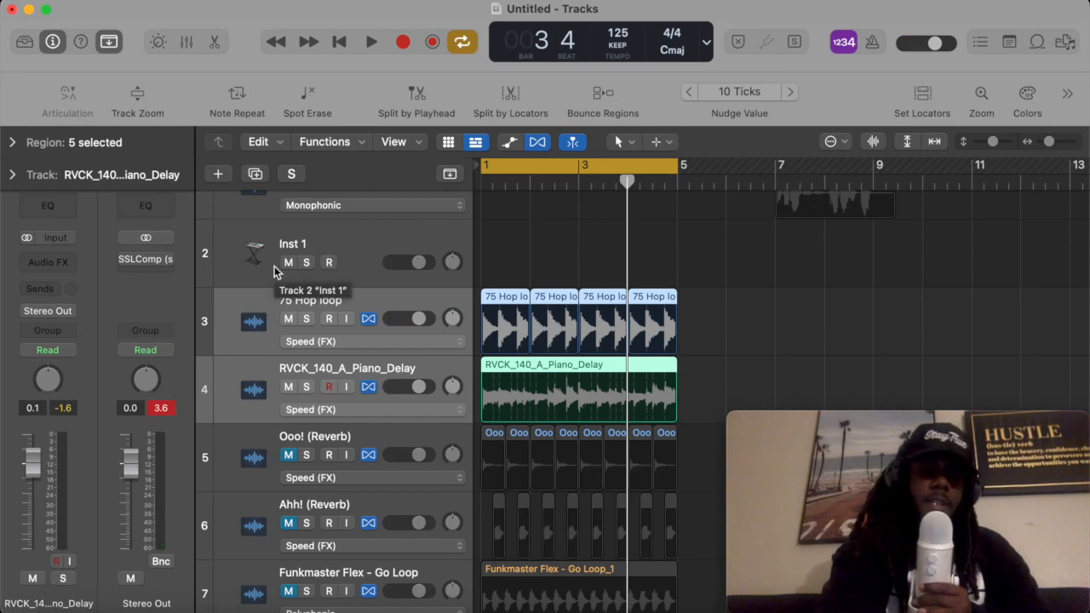
pyautogui.press('super+shift+d')
pyautogui.click(614, 383)
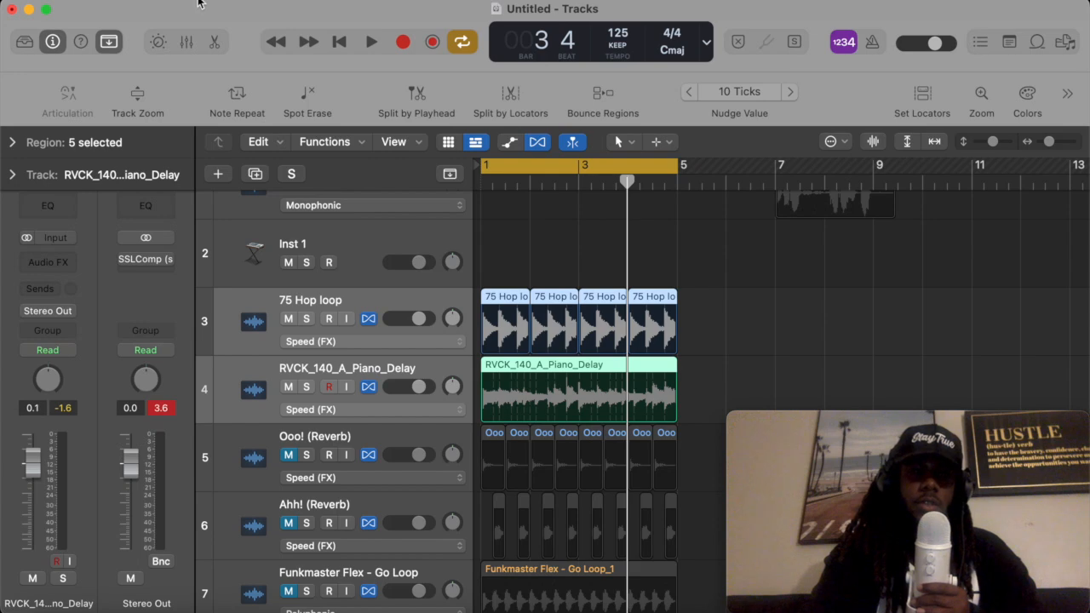
pyautogui.click(198, 0)
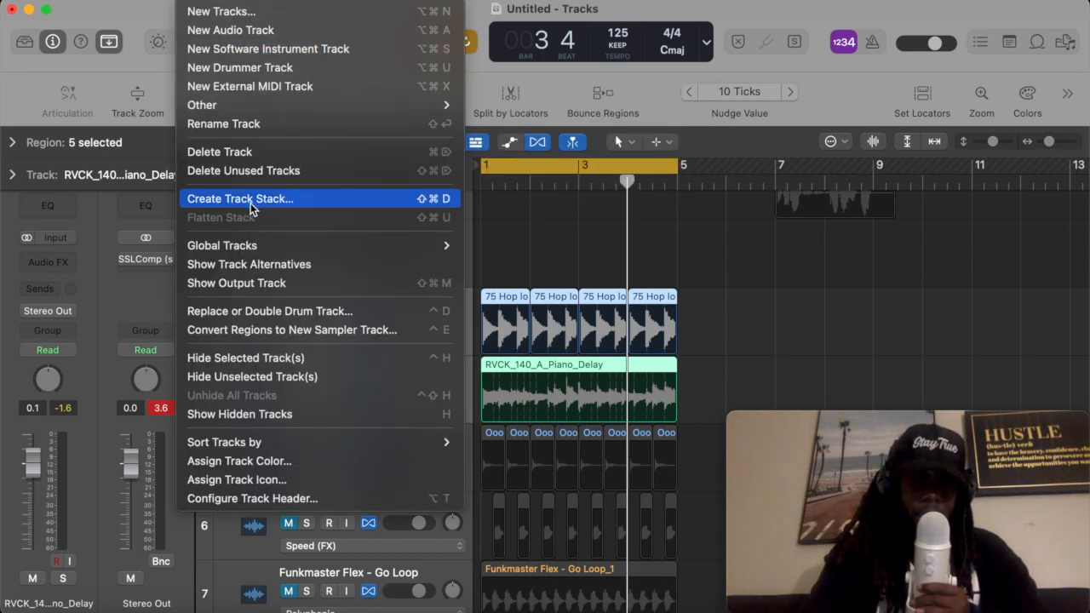
pyautogui.click(370, 202)
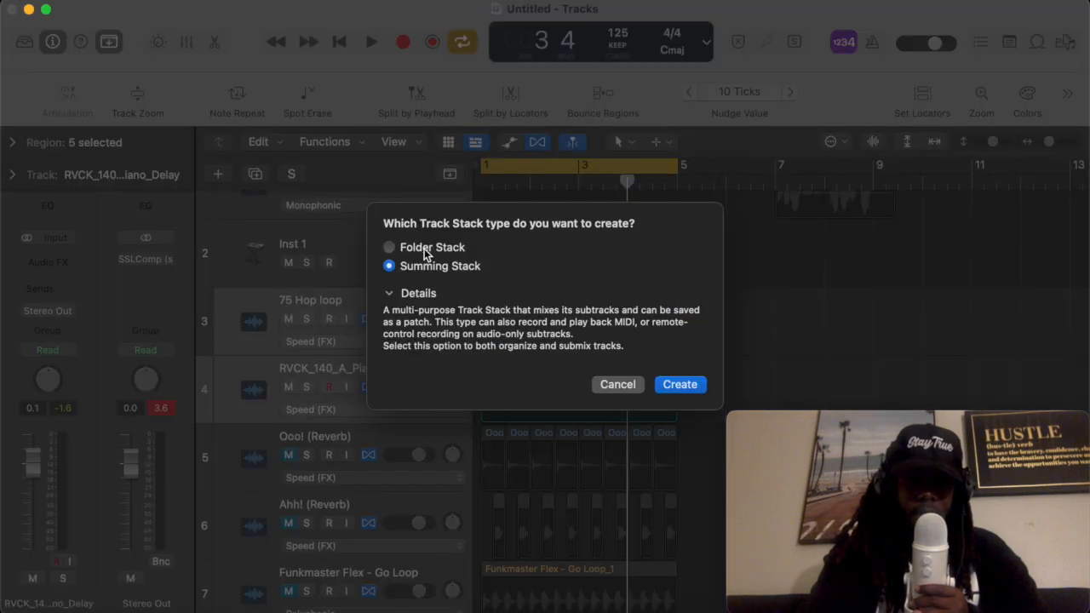
pyautogui.click(391, 246)
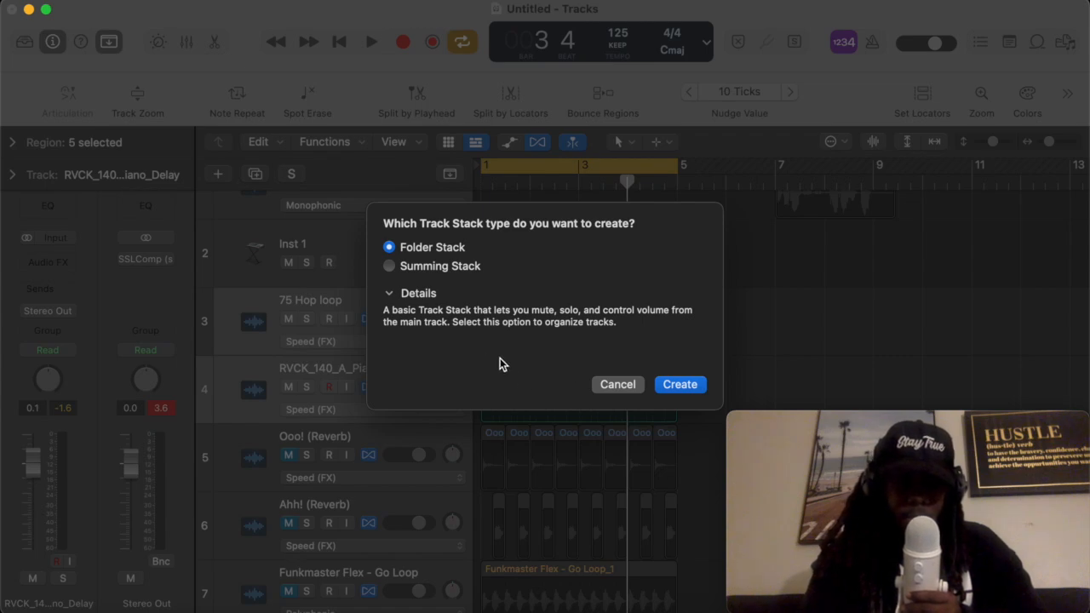
pyautogui.click(391, 266)
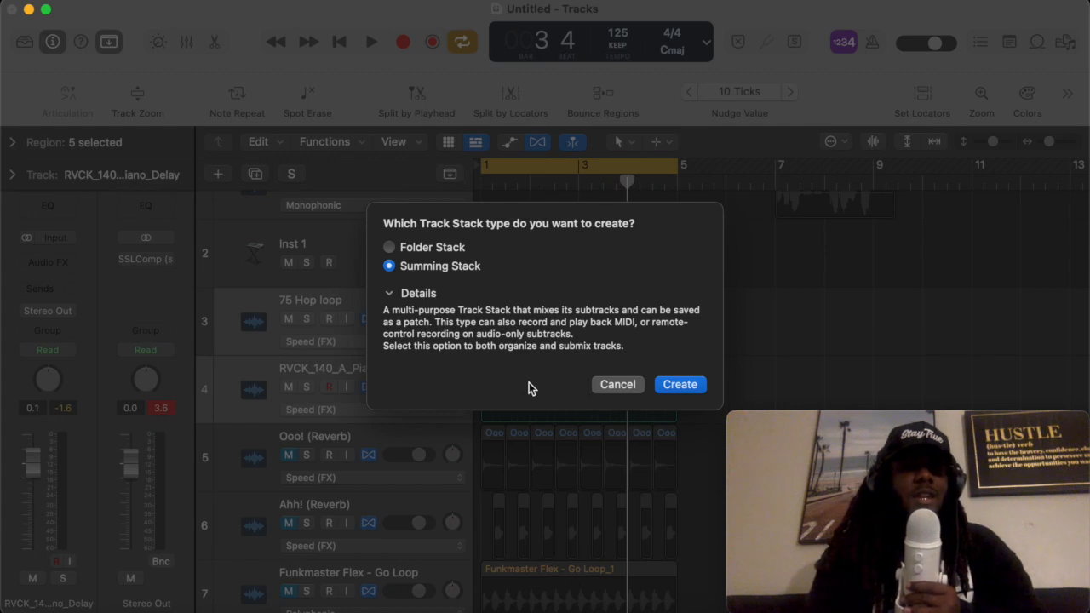
pyautogui.click(392, 247)
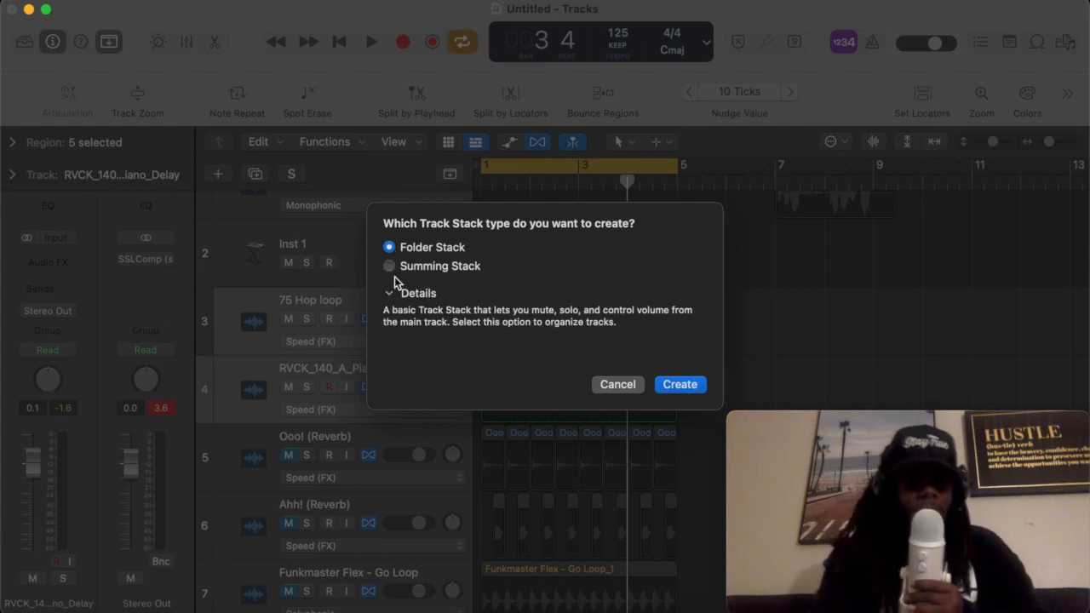
pyautogui.click(678, 386)
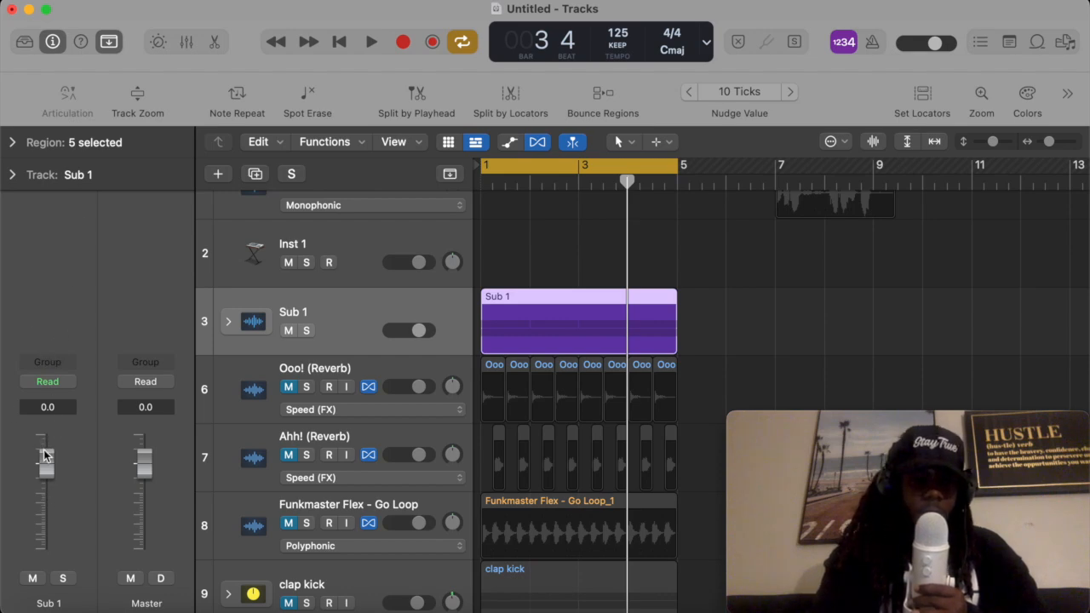
# - Solo the new folder stack and lower its volume to -1.2 dB
pyautogui.click(32, 578)
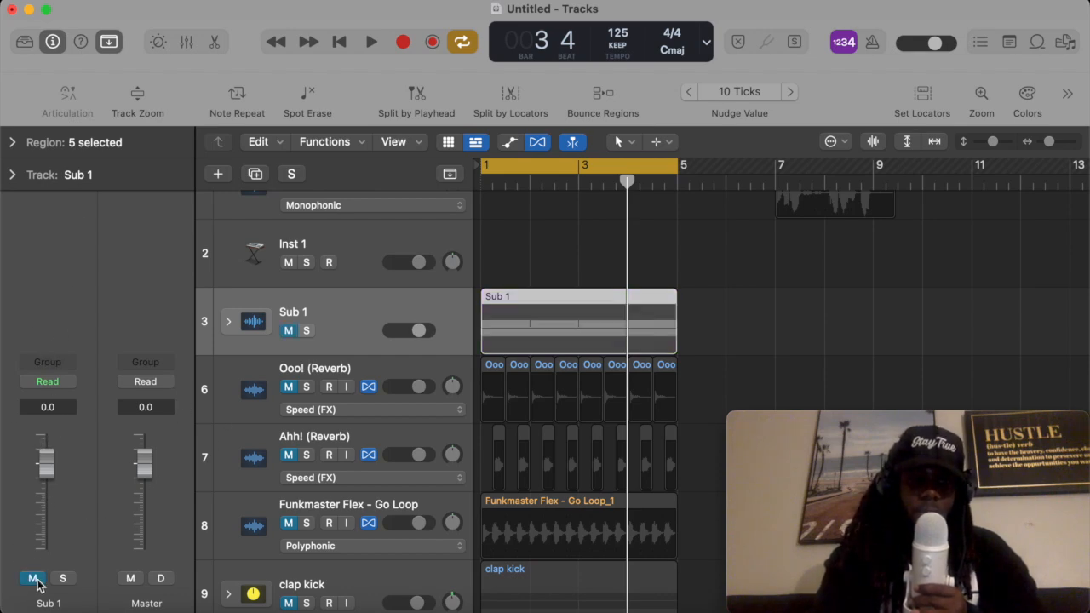
pyautogui.click(62, 578)
pyautogui.moveTo(51, 464); pyautogui.dragTo(49, 471)
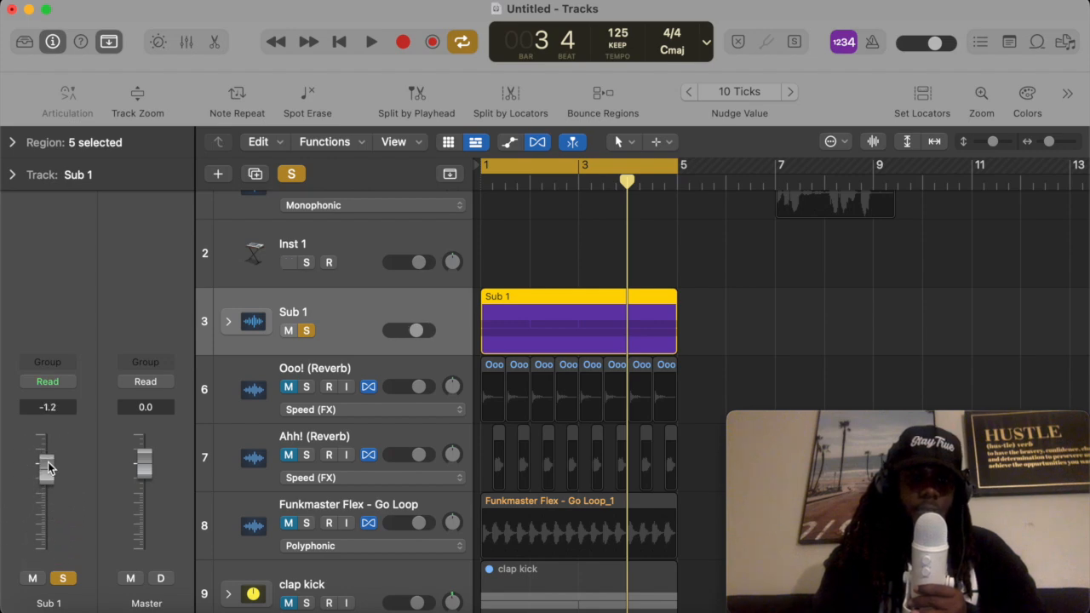
# - Reset the folder stack's volume to 0 dB, unsolo it and mute it
pyautogui.keyDown('alt'); pyautogui.click(49, 465); pyautogui.keyUp('alt')
pyautogui.click(62, 578)
pyautogui.click(32, 578)
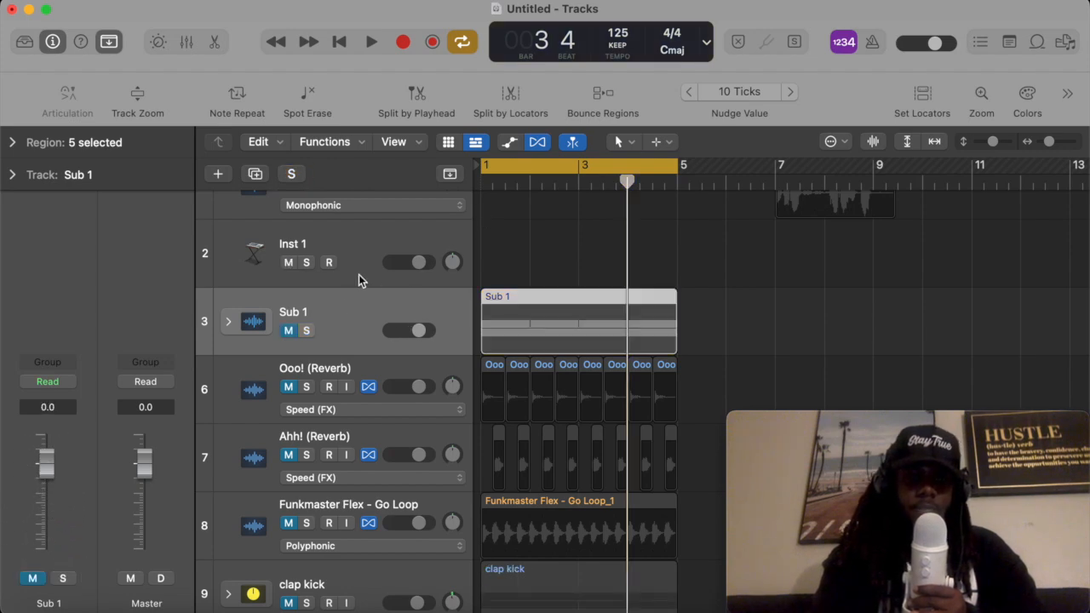
# - Move the folder stack below the Funkmaster Flex - Go Loop track
pyautogui.moveTo(333, 304); pyautogui.dragTo(376, 499)
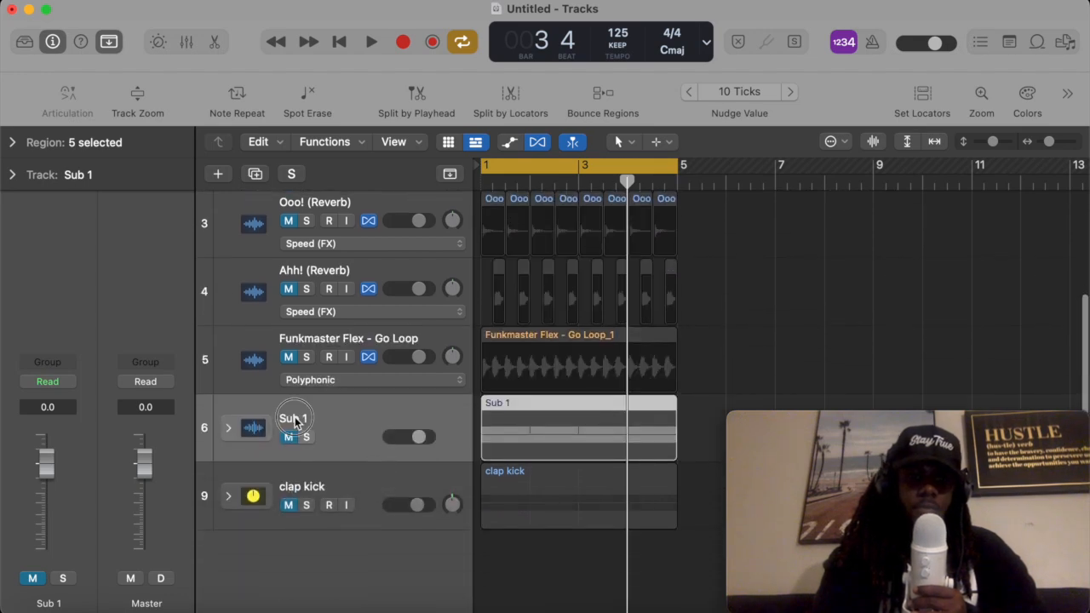
# - Rename the folder stack as melody + 75 kick
pyautogui.doubleClick(294, 417)
pyautogui.write('melody')
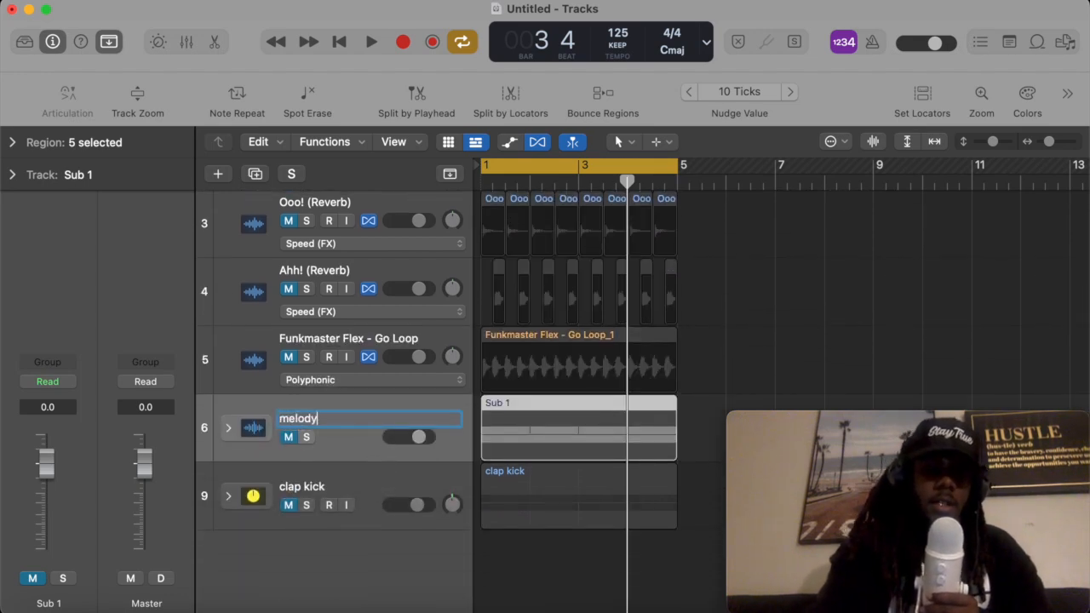
pyautogui.write(' + kick')
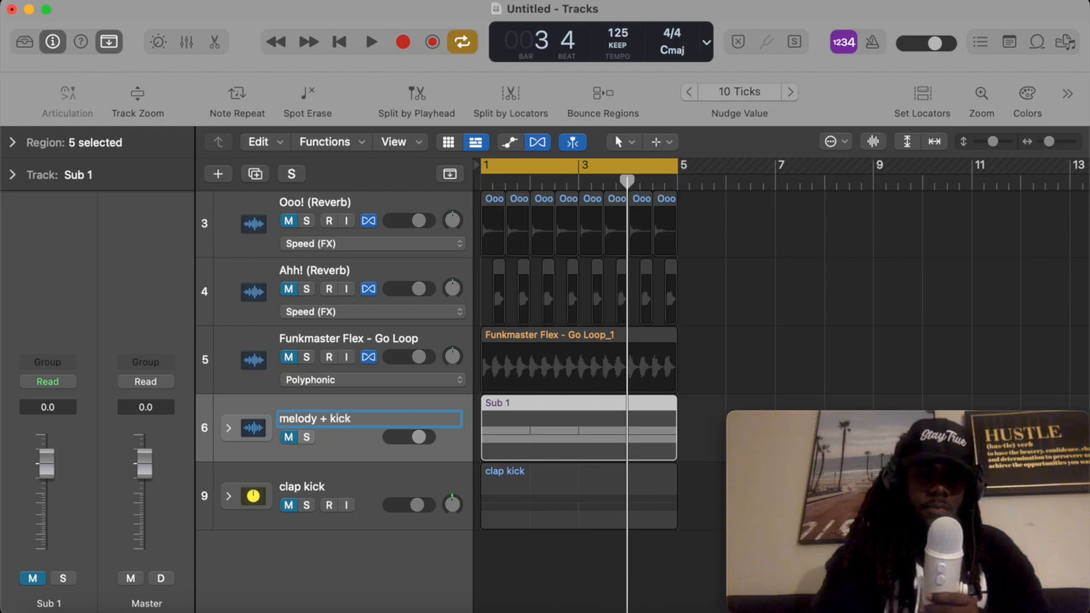
pyautogui.press('Return')
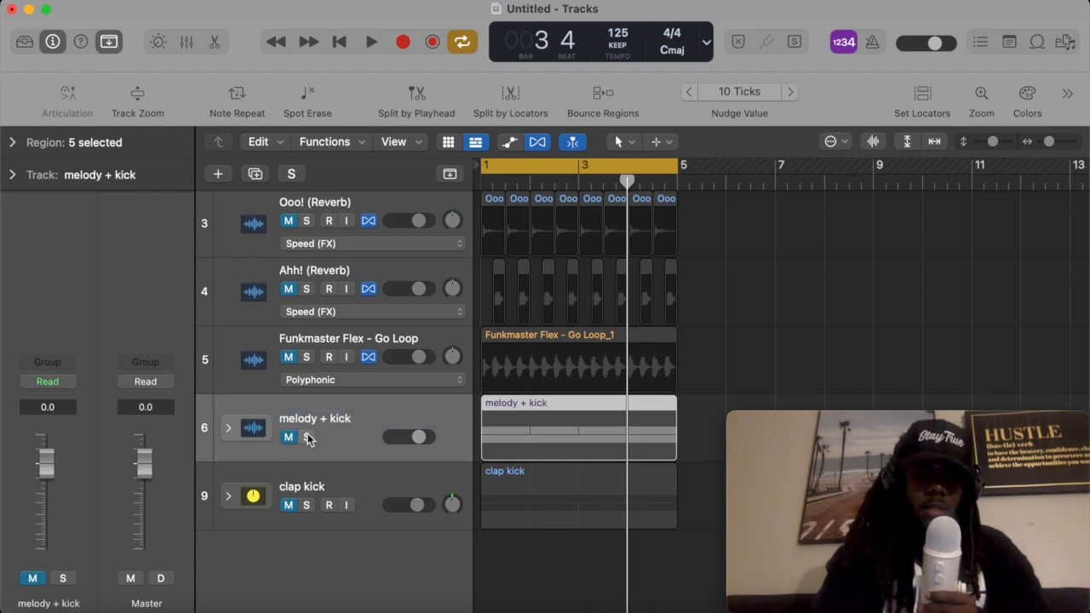
pyautogui.doubleClick(345, 418)
pyautogui.click(326, 418)
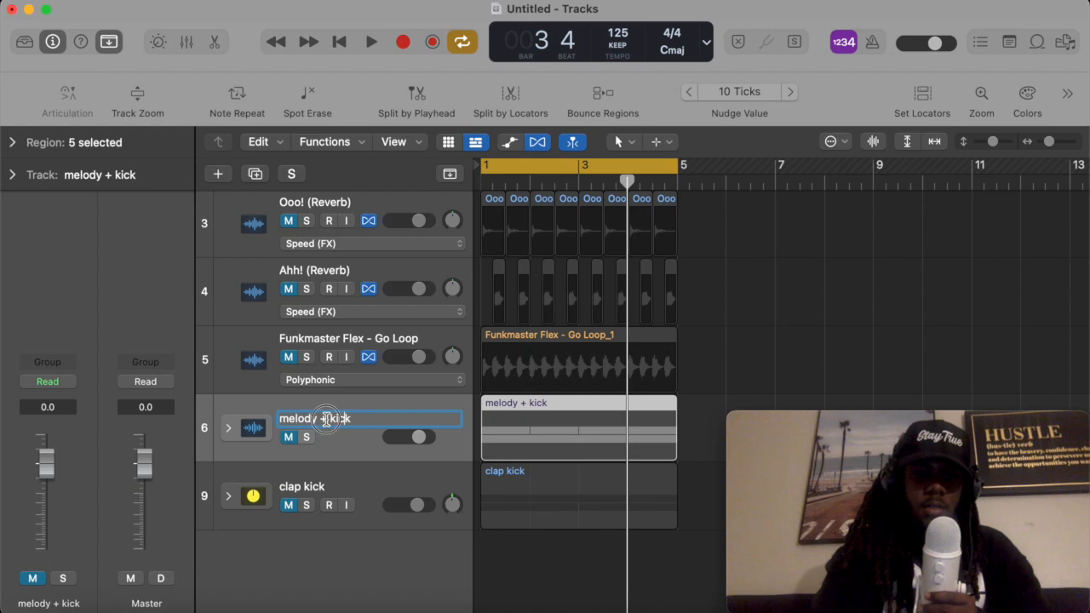
pyautogui.write('75')
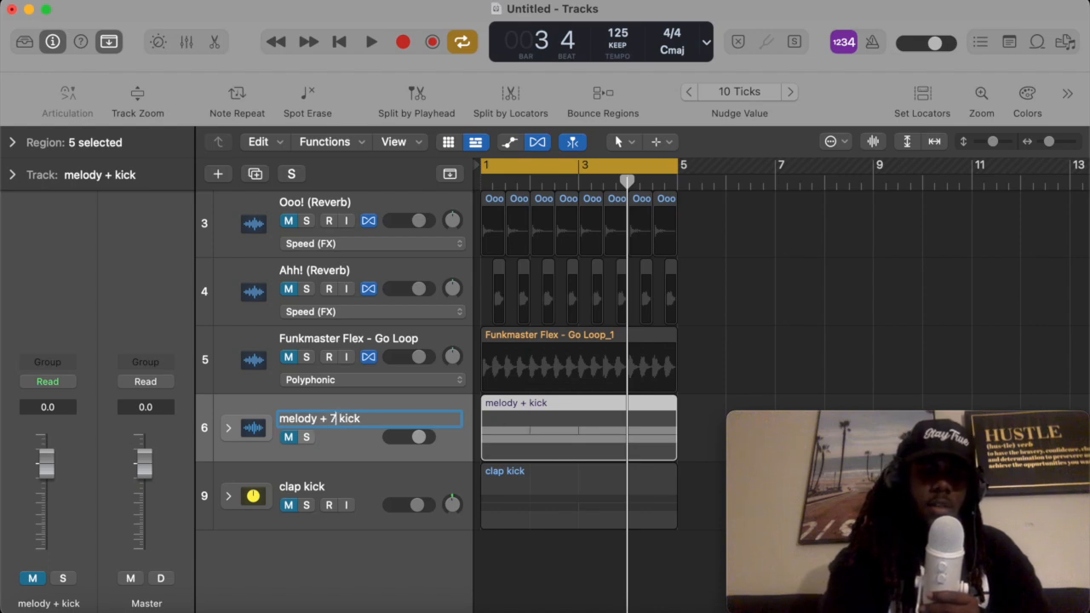
pyautogui.press('Return')
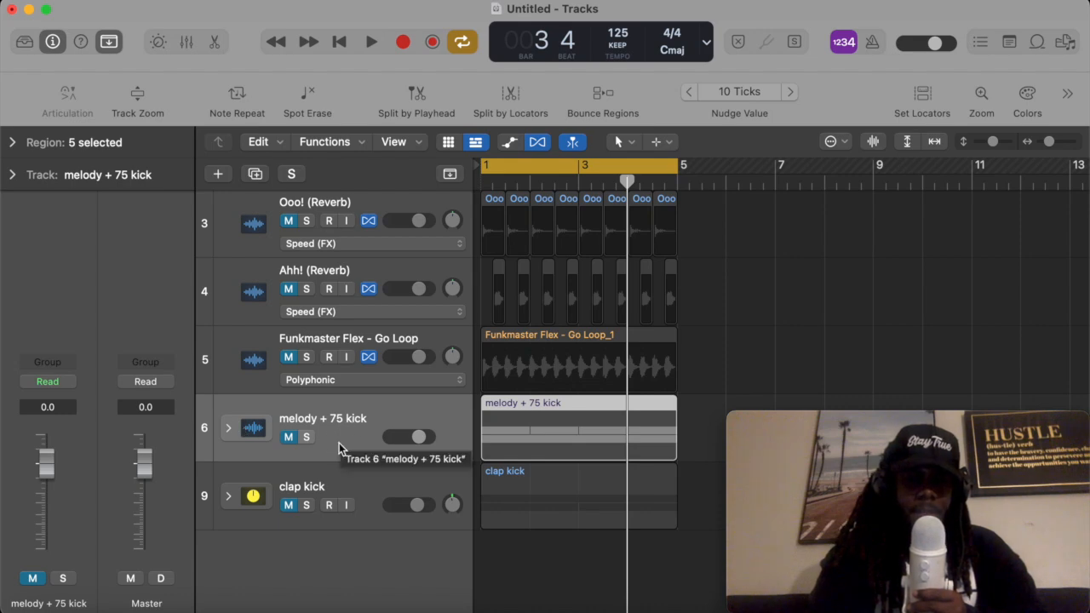
# - Expand the melody + 75 kick folder stack to show its tracks
pyautogui.click(316, 488)
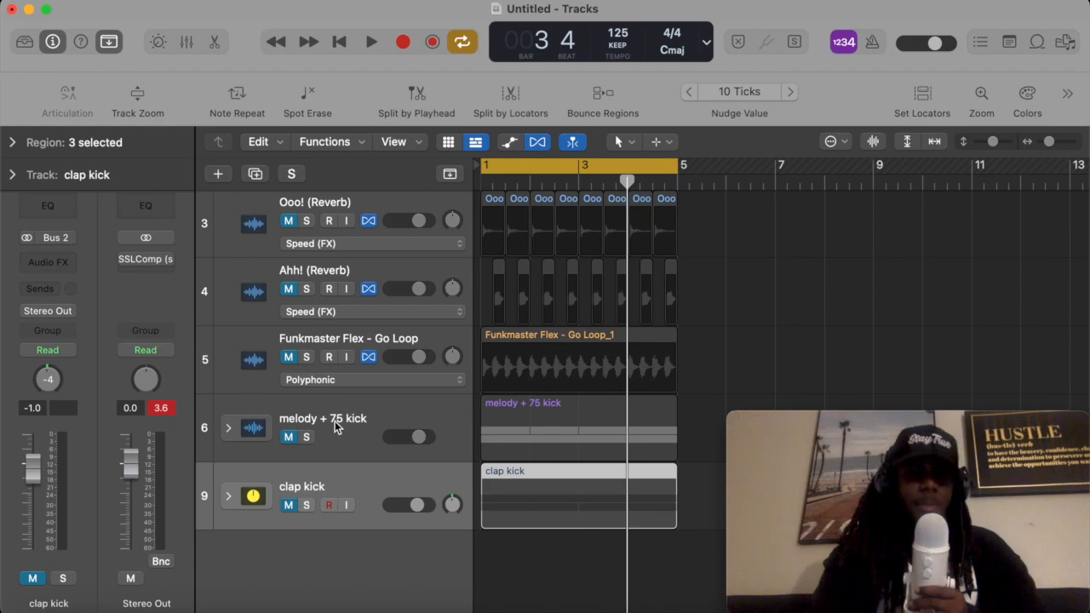
pyautogui.click(369, 428)
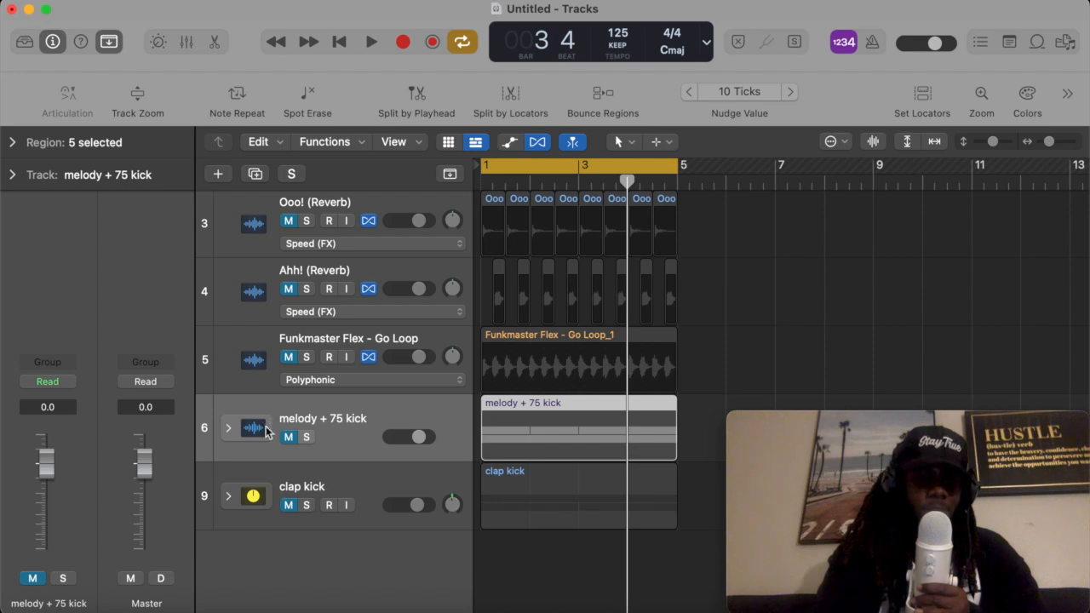
pyautogui.click(368, 528)
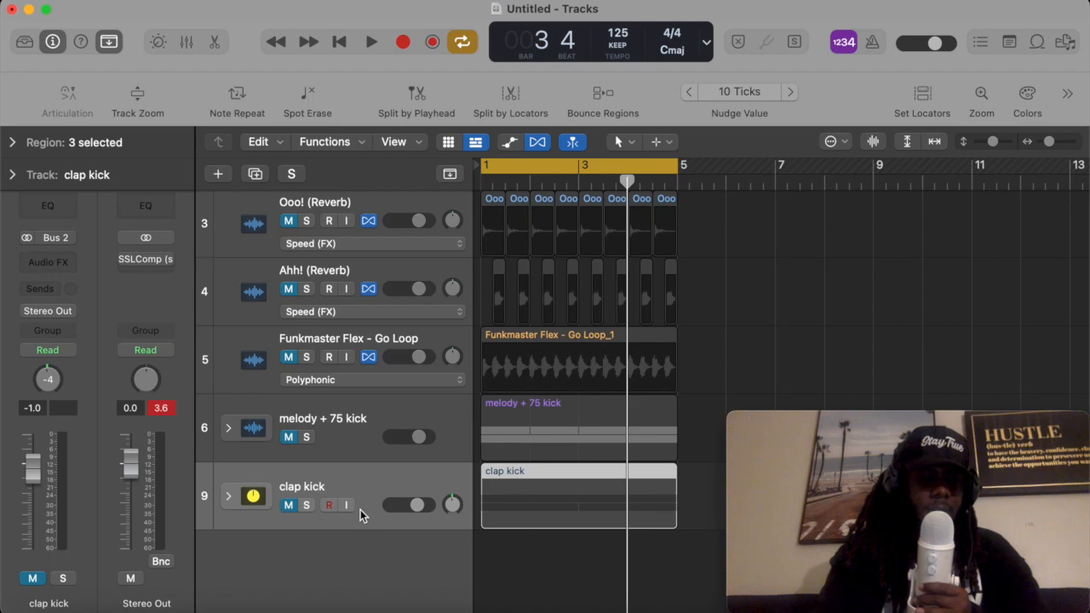
pyautogui.click(347, 420)
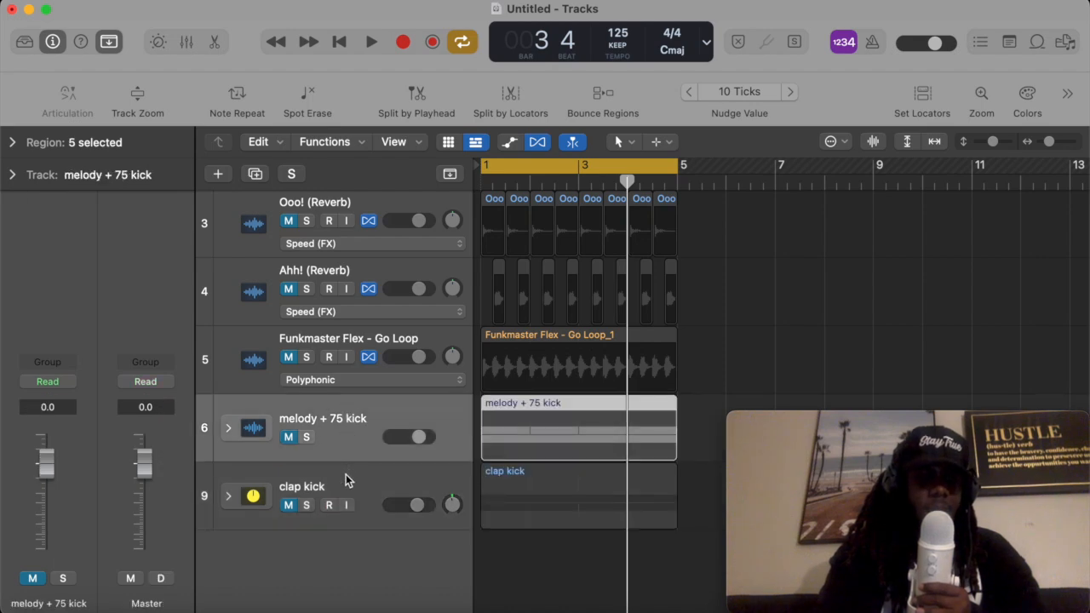
pyautogui.click(345, 474)
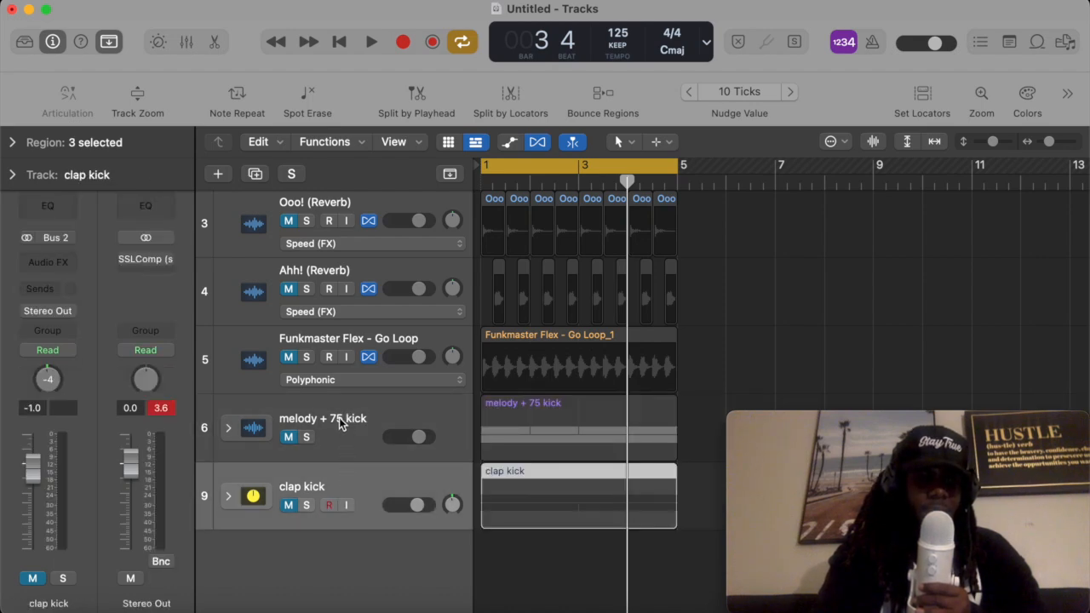
pyautogui.click(340, 421)
pyautogui.click(350, 475)
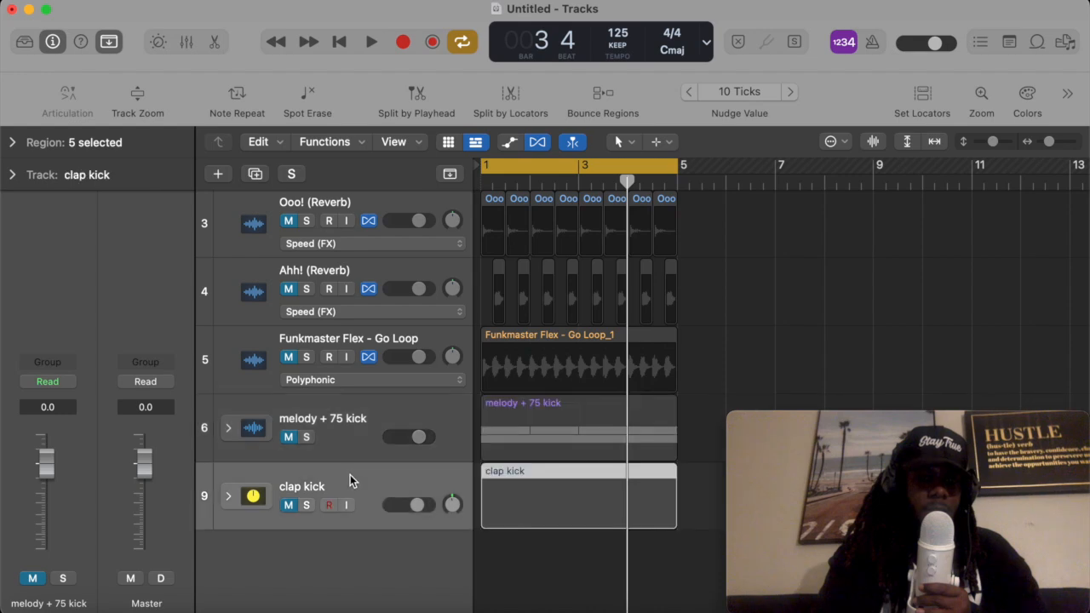
pyautogui.click(361, 427)
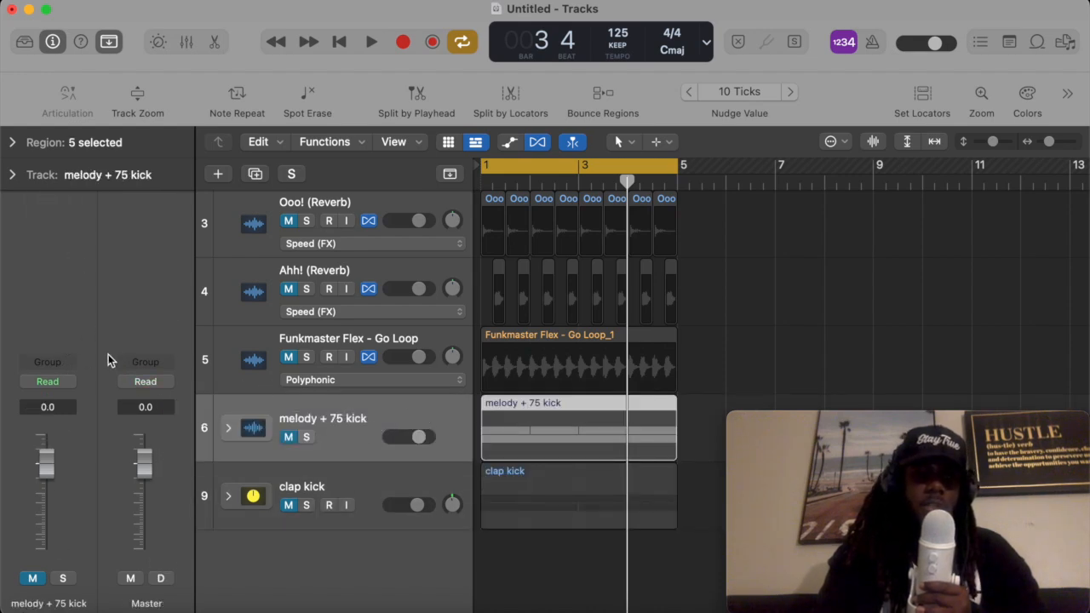
pyautogui.click(228, 427)
pyautogui.scroll(-3, 315, 375)
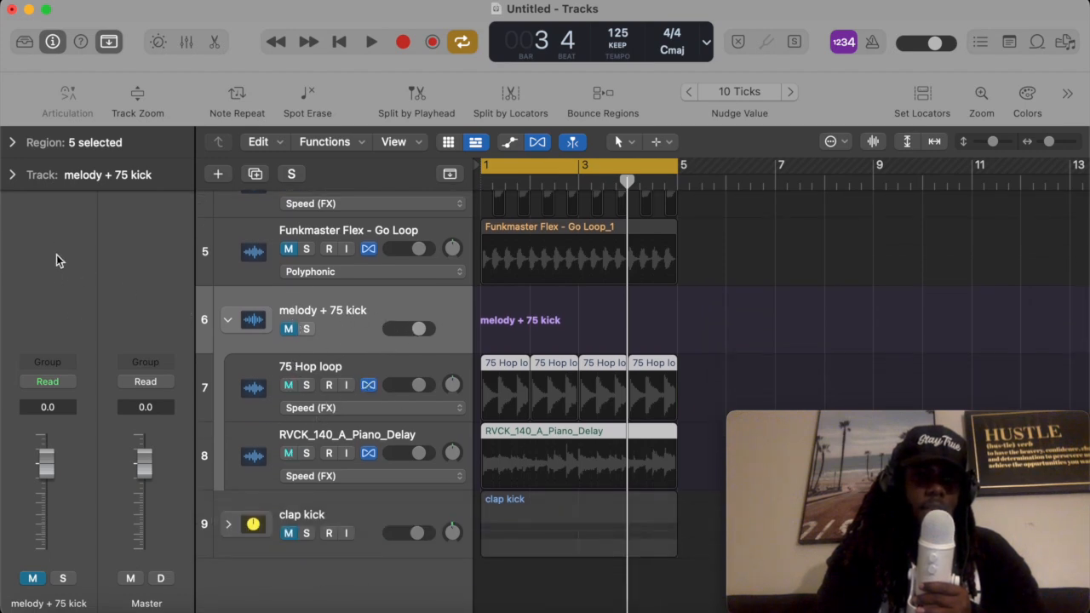
# - Unmute the melody + 75 kick stack and select the clap kick track
pyautogui.click(55, 341)
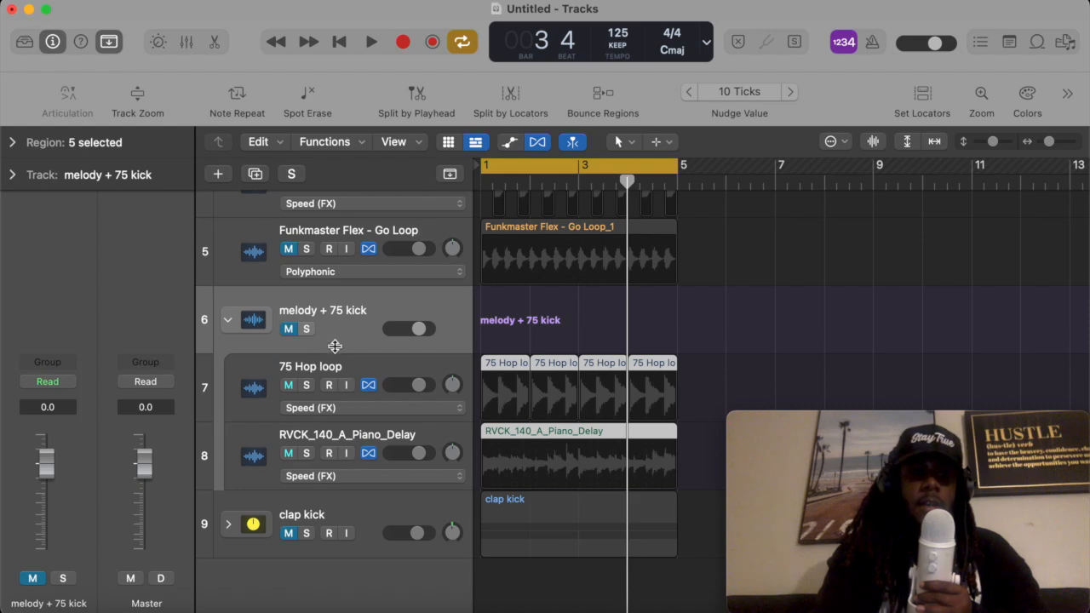
pyautogui.click(289, 330)
pyautogui.click(311, 509)
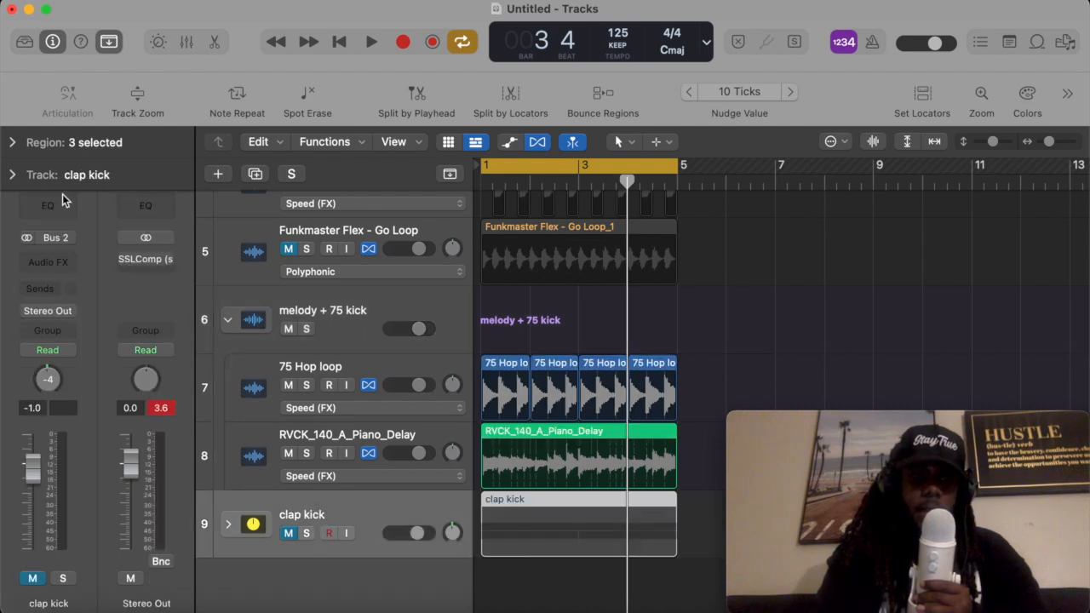
# - Browse the clap kick track's audio effect plug-in and send options
pyautogui.click(48, 262)
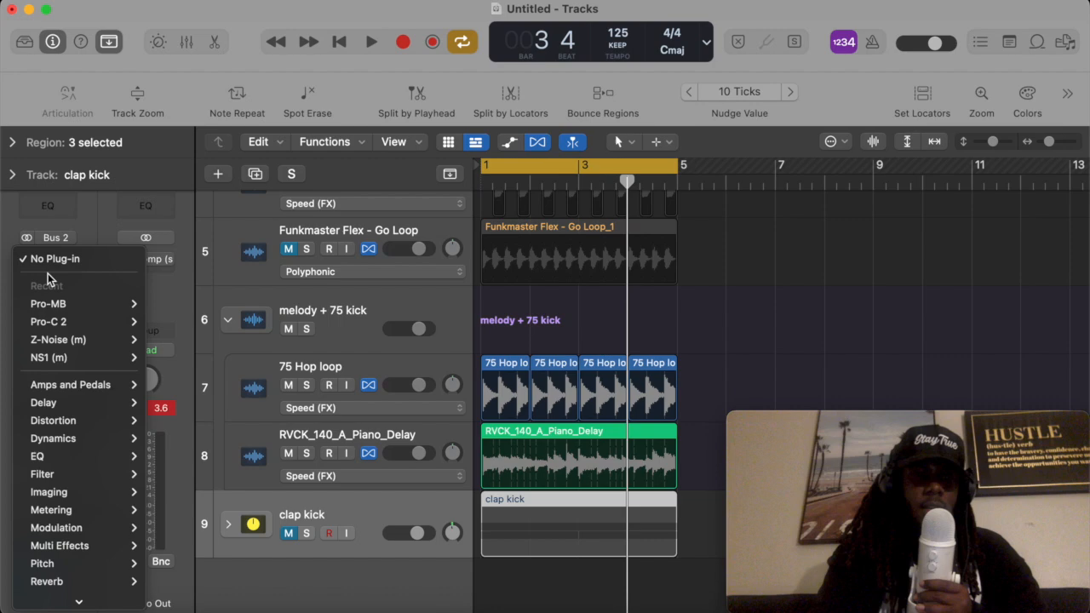
pyautogui.click(119, 219)
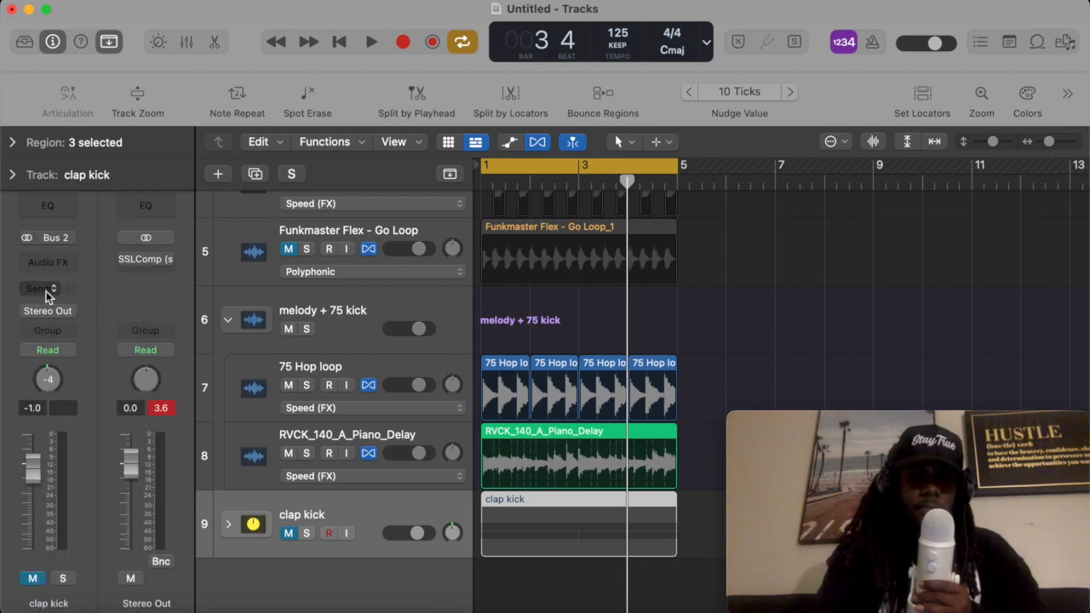
pyautogui.click(44, 289)
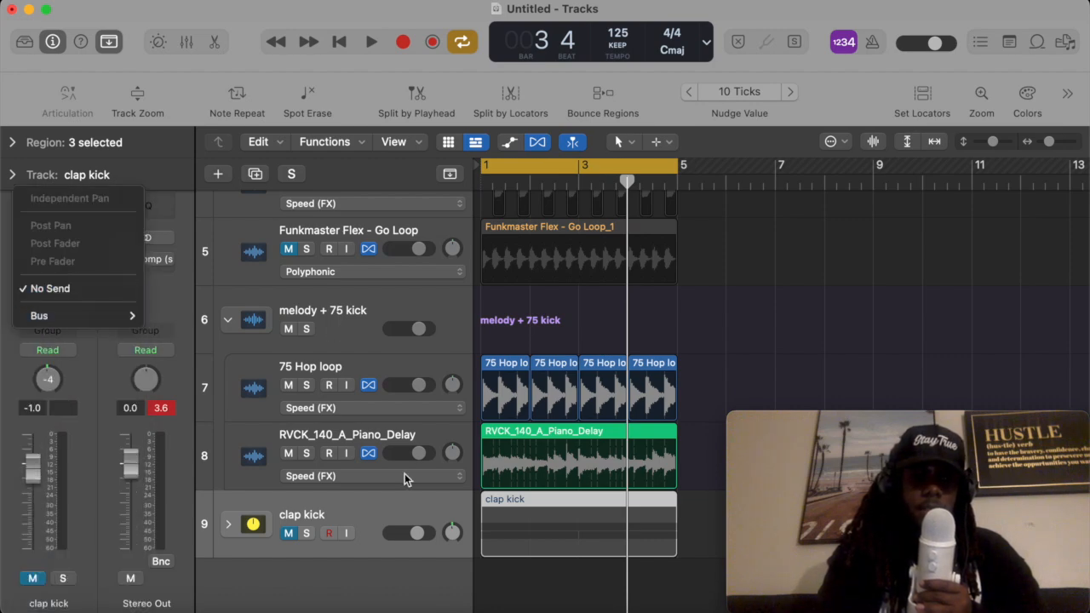
pyautogui.click(377, 498)
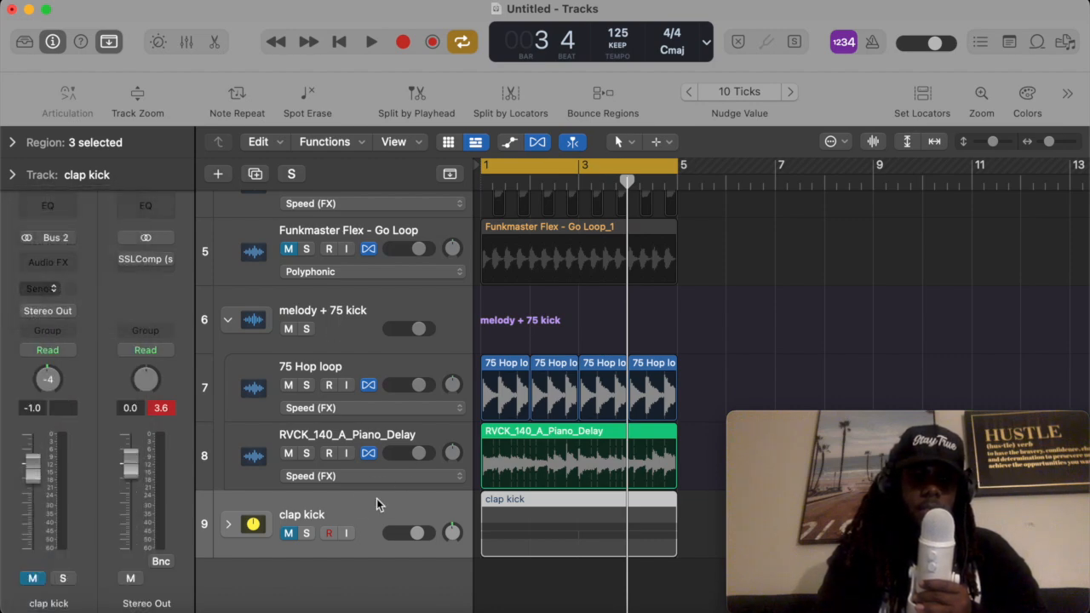
# - Mute the melody + 75 kick stack again and expand the clap kick folder stack
pyautogui.click(289, 330)
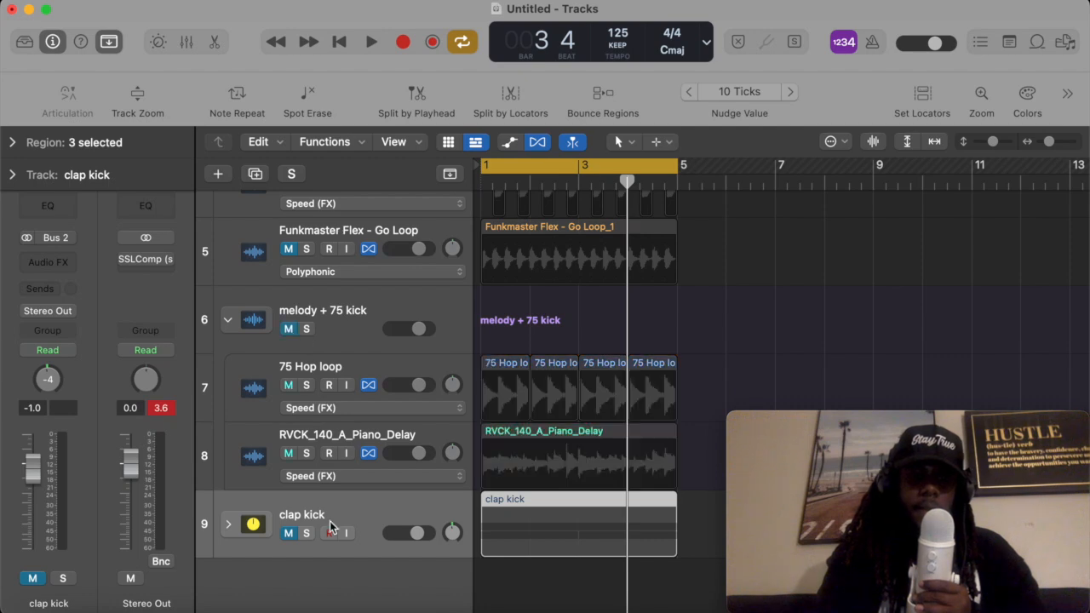
pyautogui.click(229, 527)
pyautogui.scroll(-2, 317, 518)
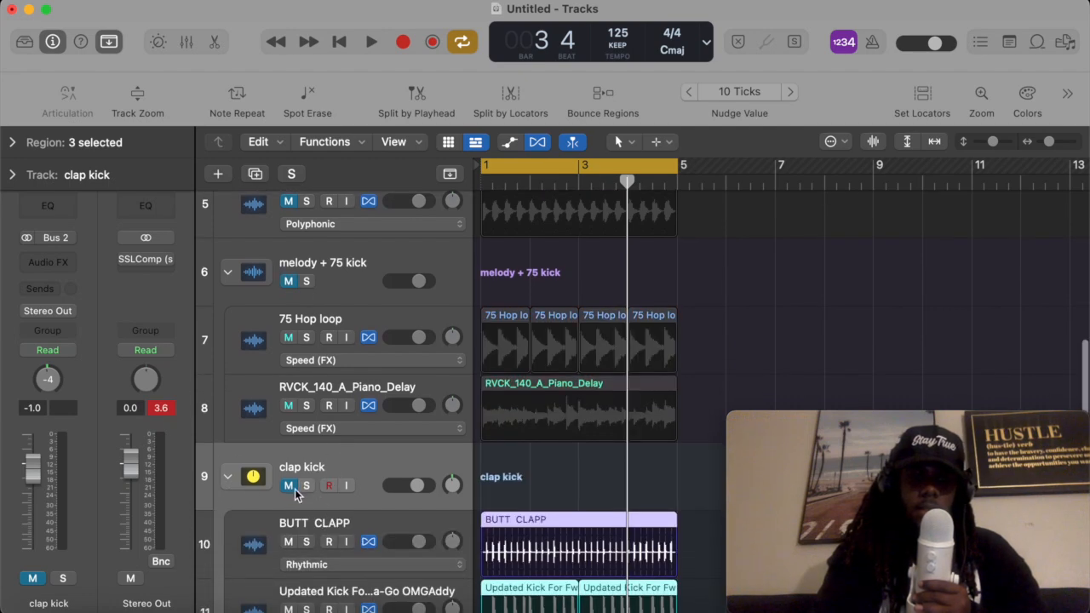
# - Start playback and add a send from the clap kick stack to Bus 1
pyautogui.press('space')
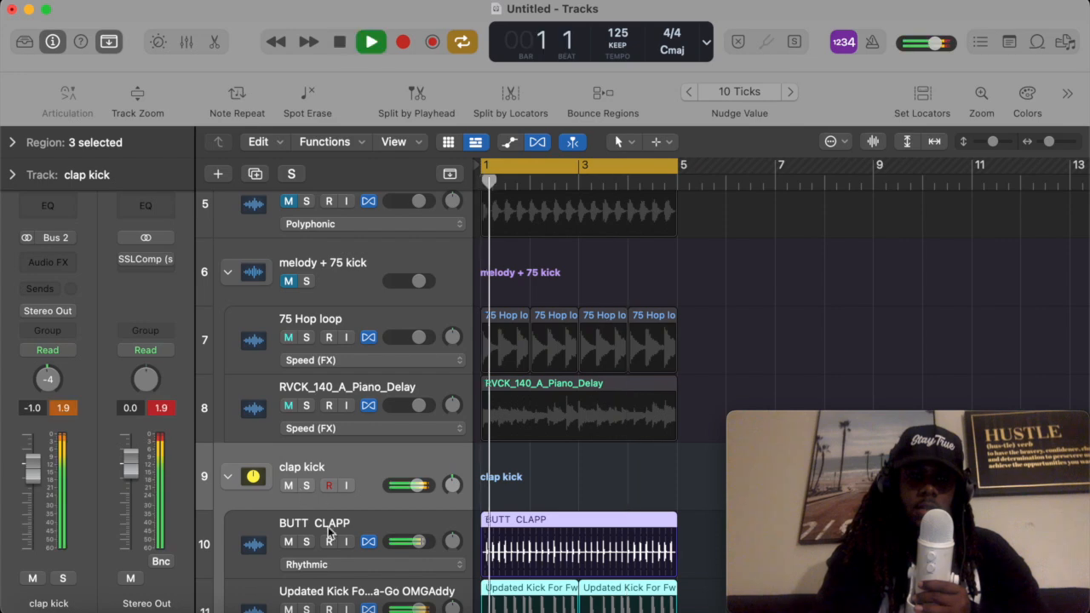
pyautogui.scroll(-2, 256, 502)
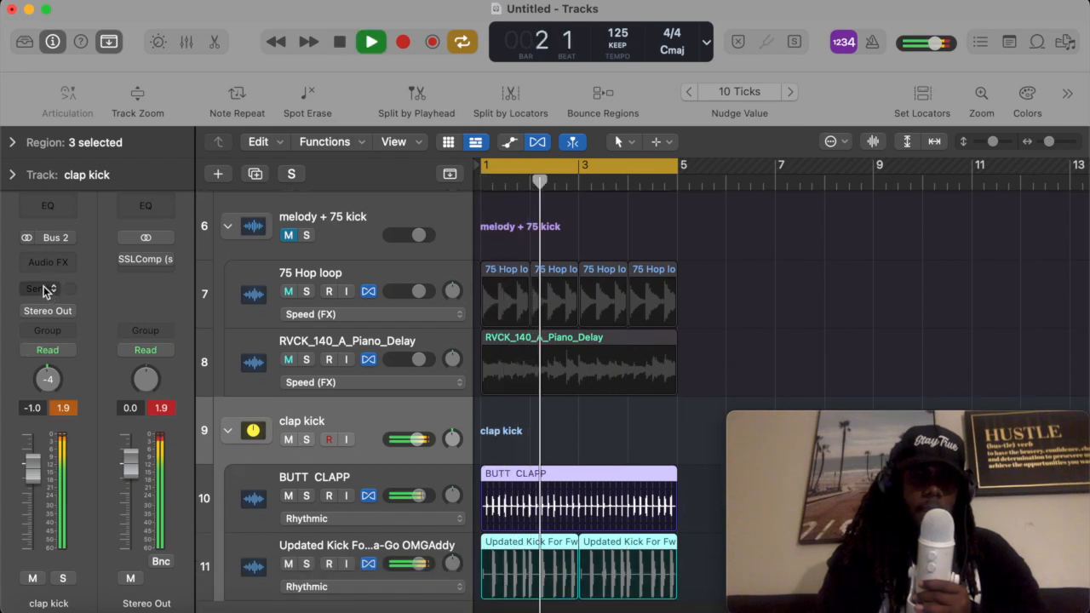
pyautogui.click(45, 290)
pyautogui.moveTo(117, 316)
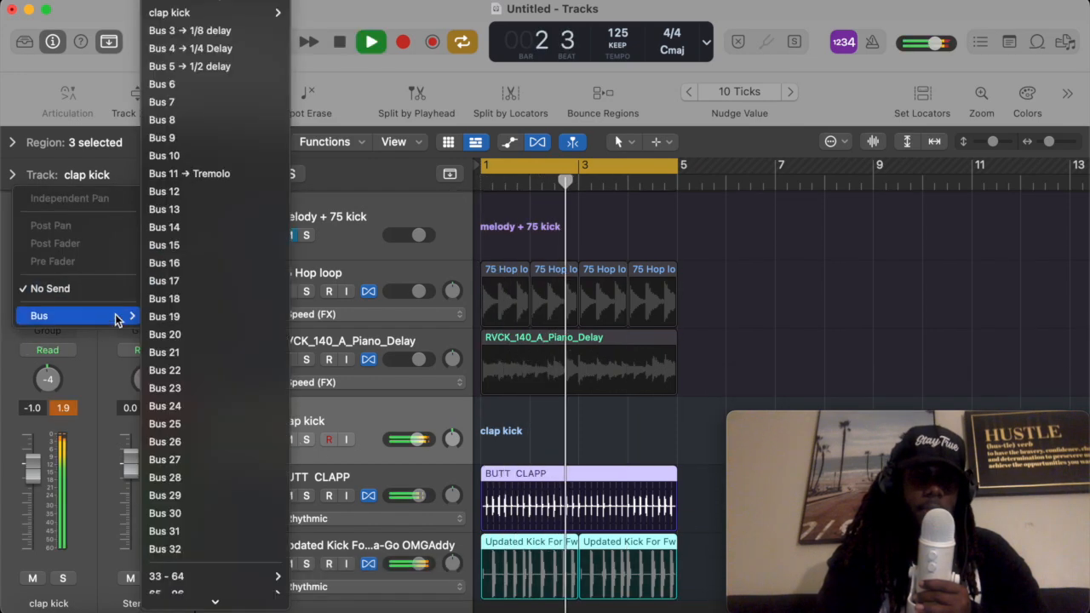
pyautogui.click(242, 7)
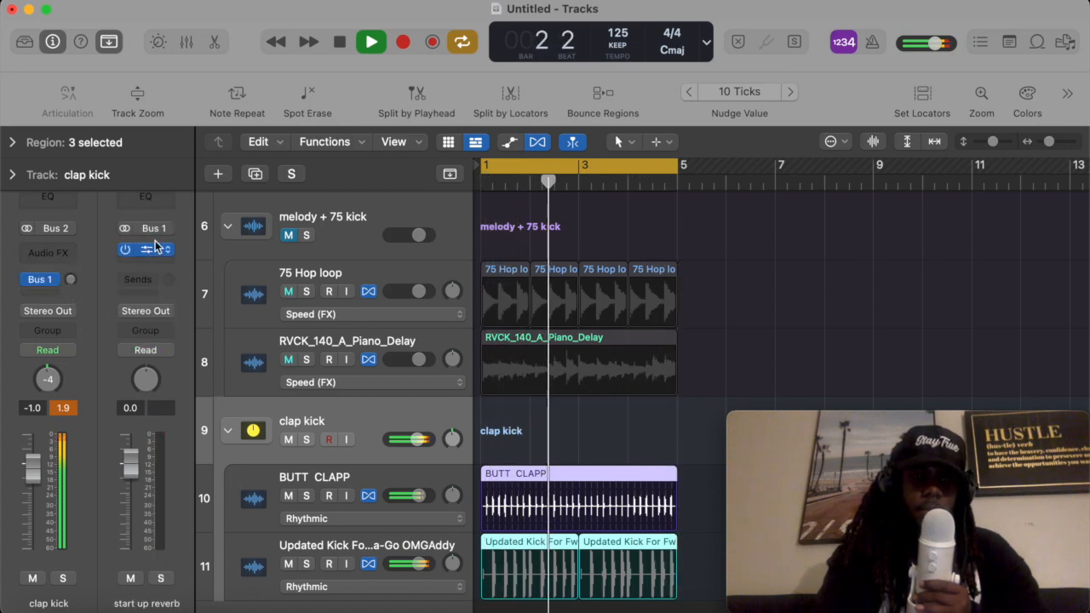
# - Raise the clap kick's Bus 1 send level, audition it by toggling the send's bypass, and stop playback
pyautogui.moveTo(72, 283); pyautogui.dragTo(58, 179)
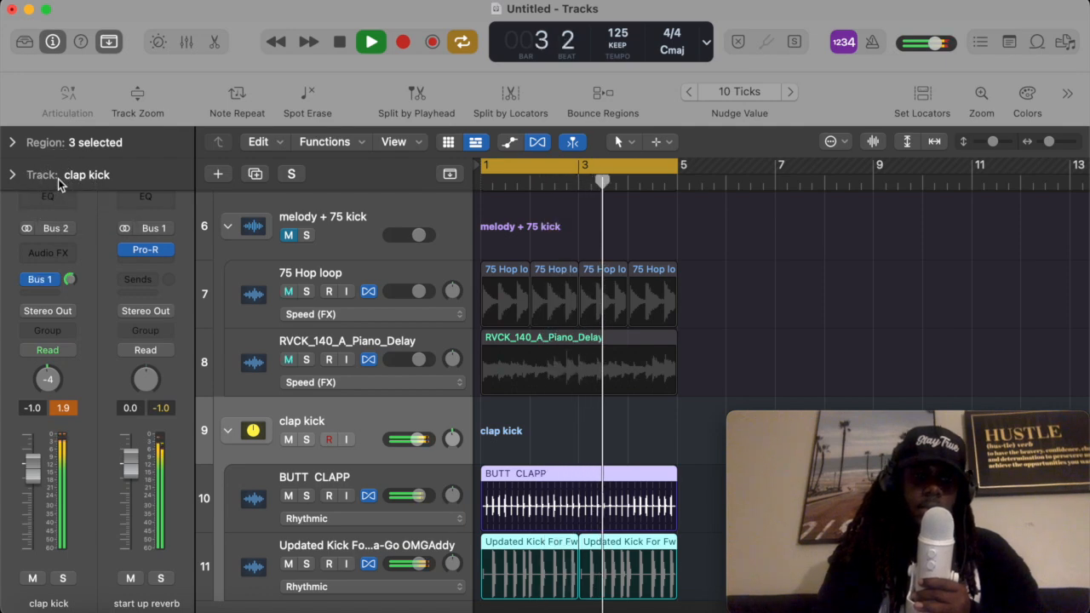
pyautogui.click(25, 281)
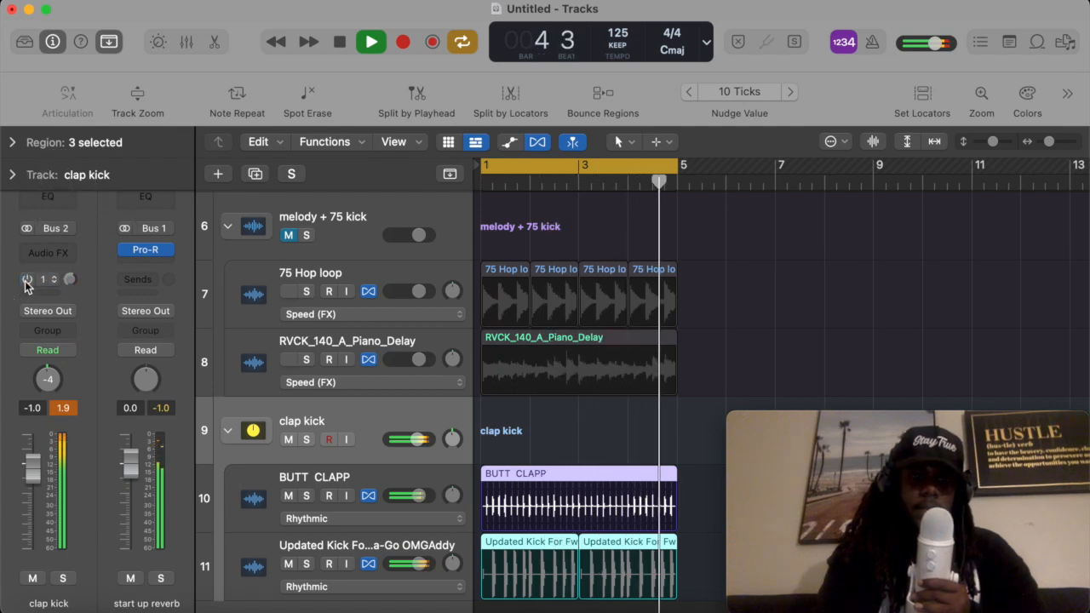
pyautogui.click(26, 281)
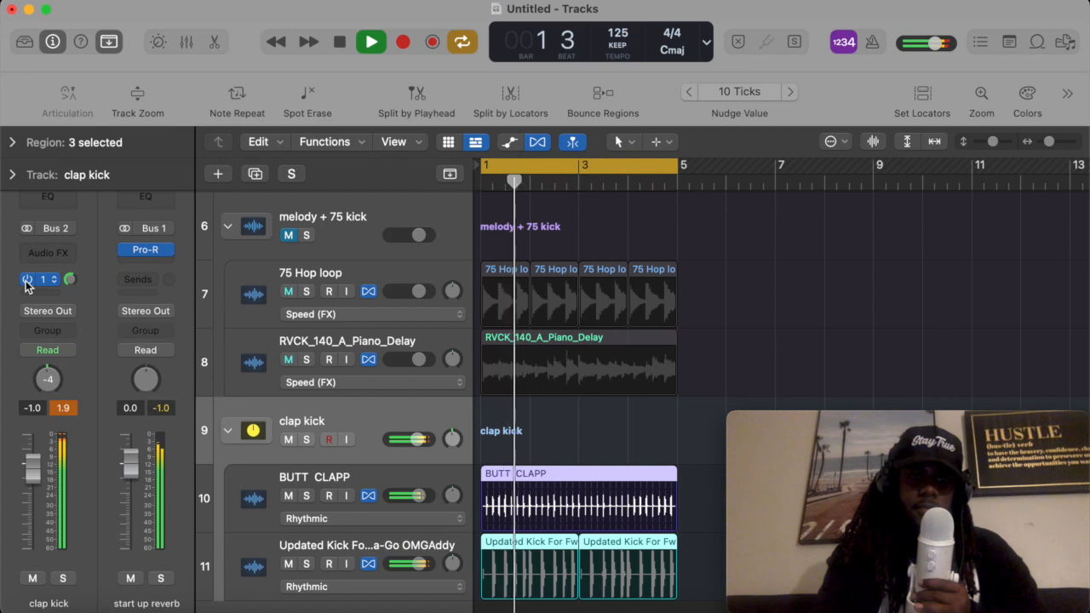
pyautogui.click(26, 281)
pyautogui.press('space')
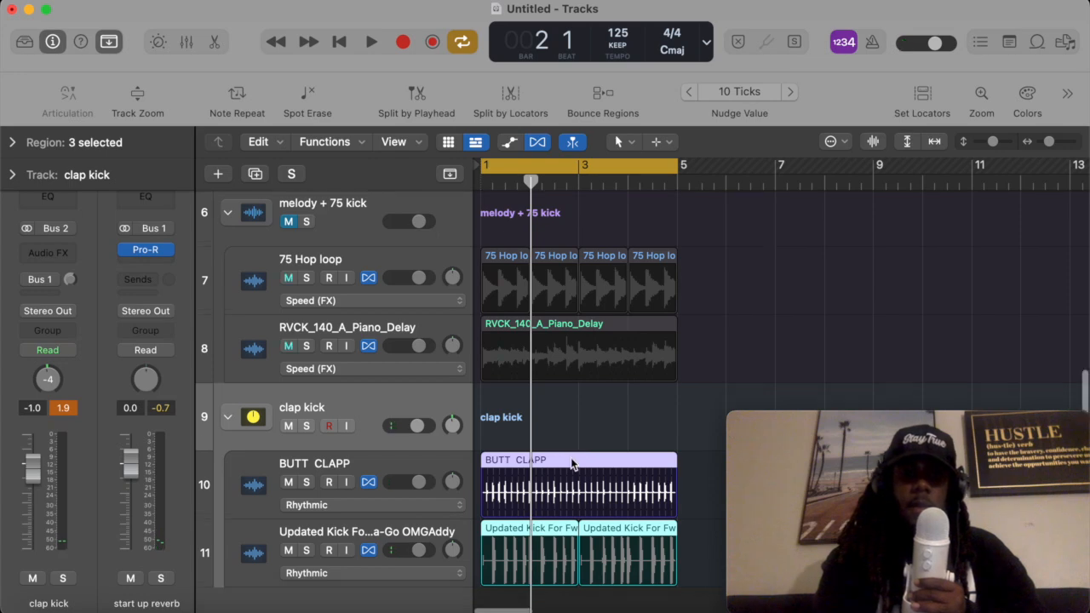
pyautogui.scroll(-1, 574, 470)
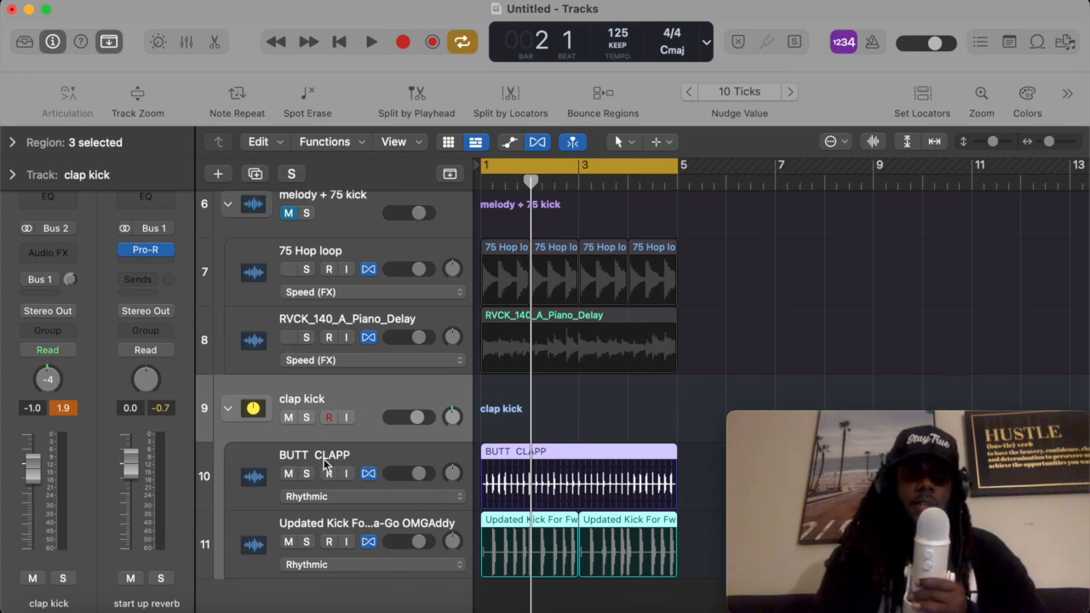
pyautogui.click(353, 388)
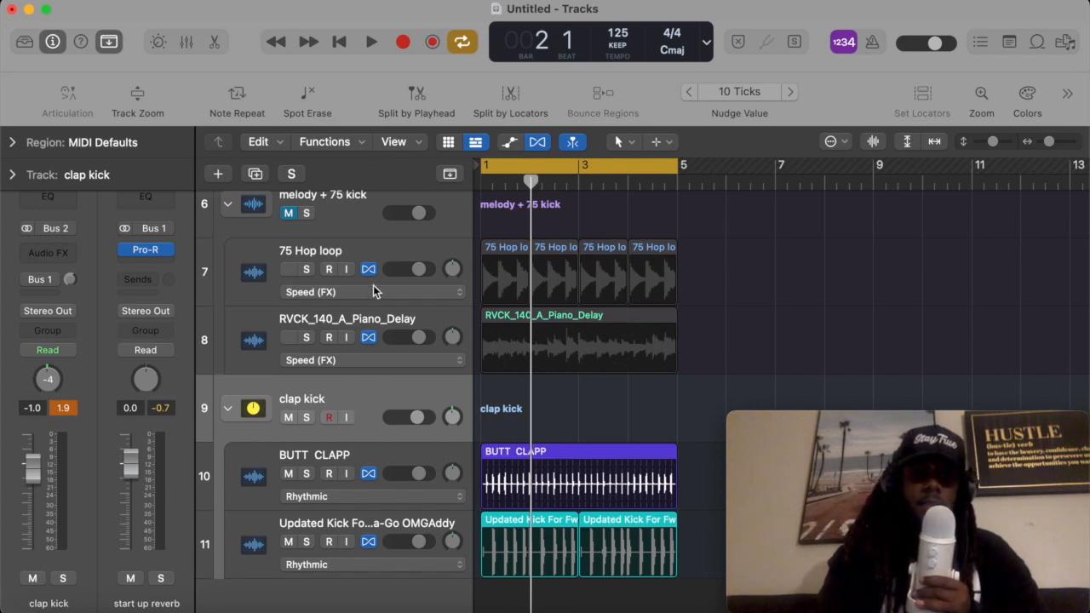
pyautogui.scroll(2, 336, 245)
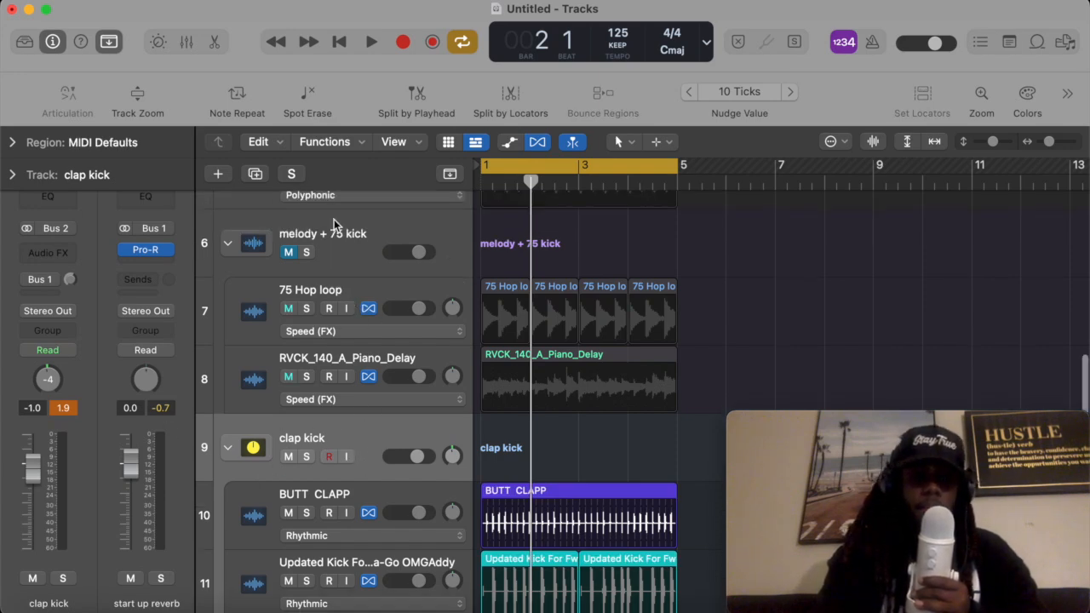
pyautogui.click(237, 277)
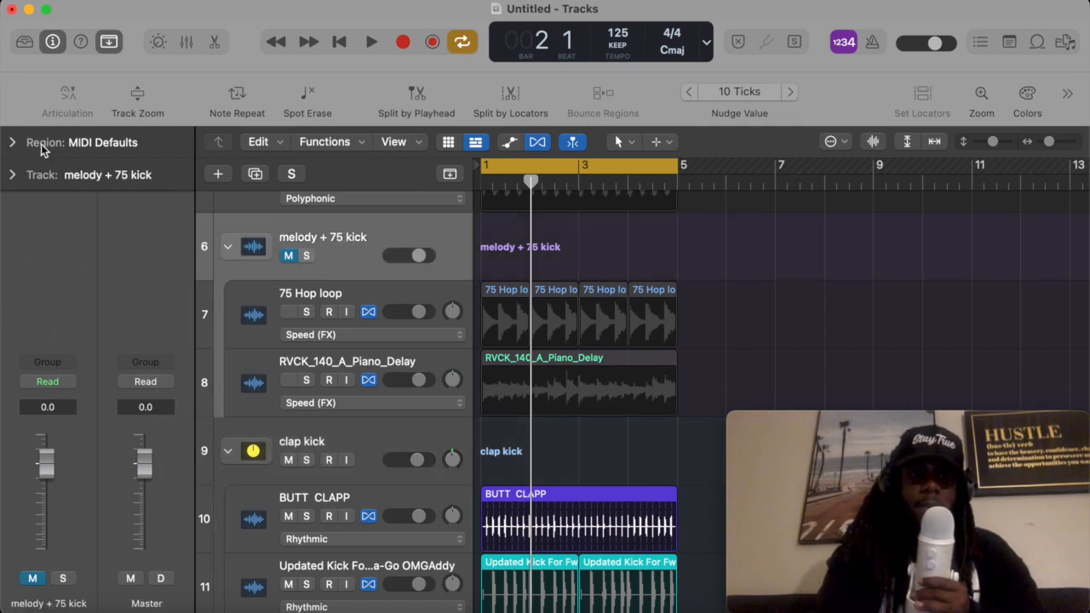
pyautogui.click(53, 42)
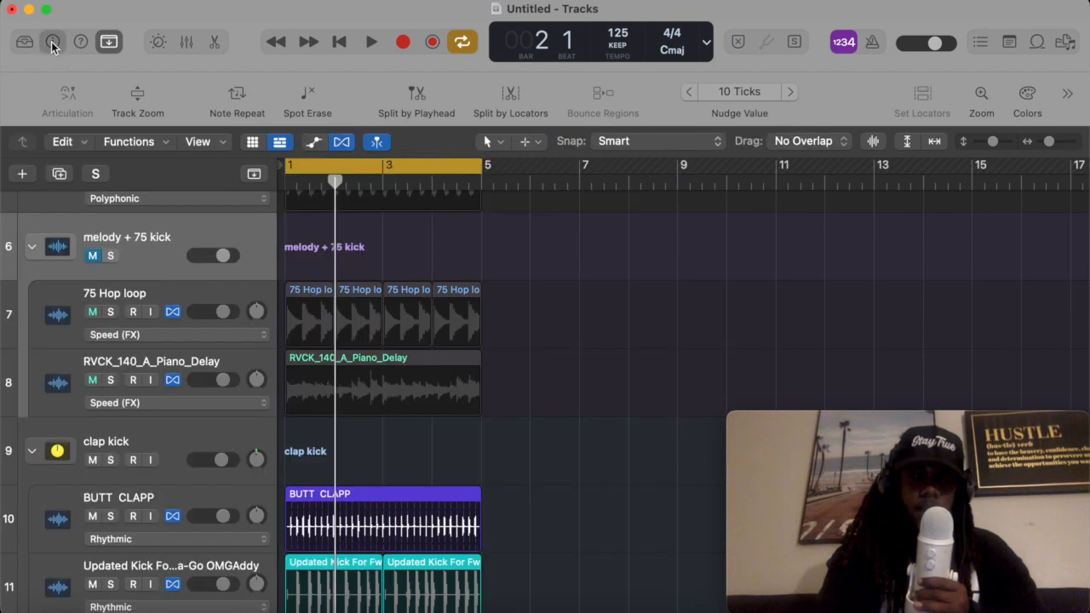
pyautogui.press('i')
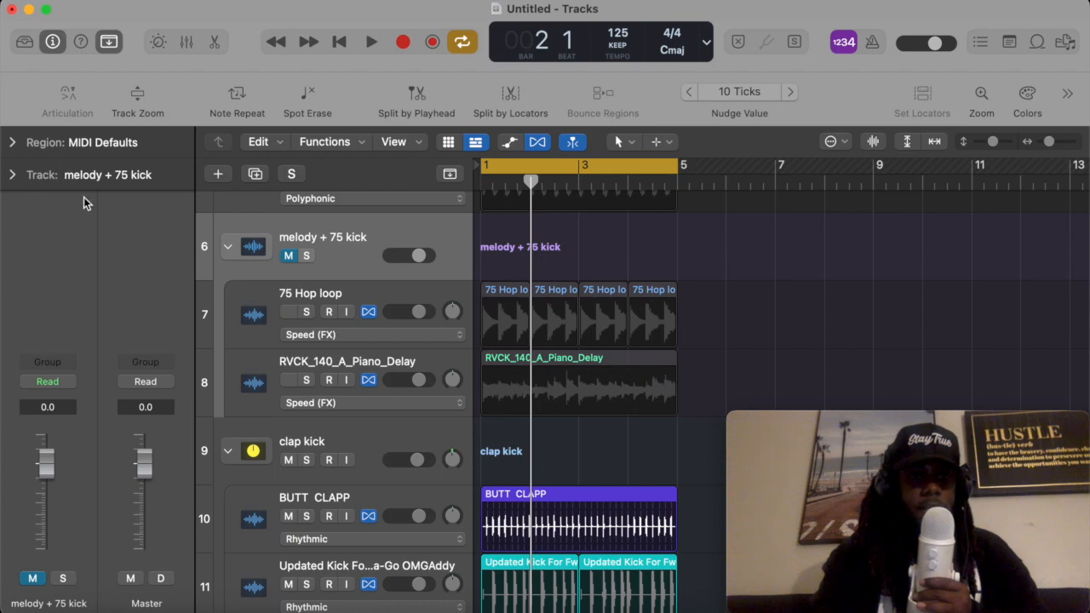
pyautogui.scroll(-3, 379, 484)
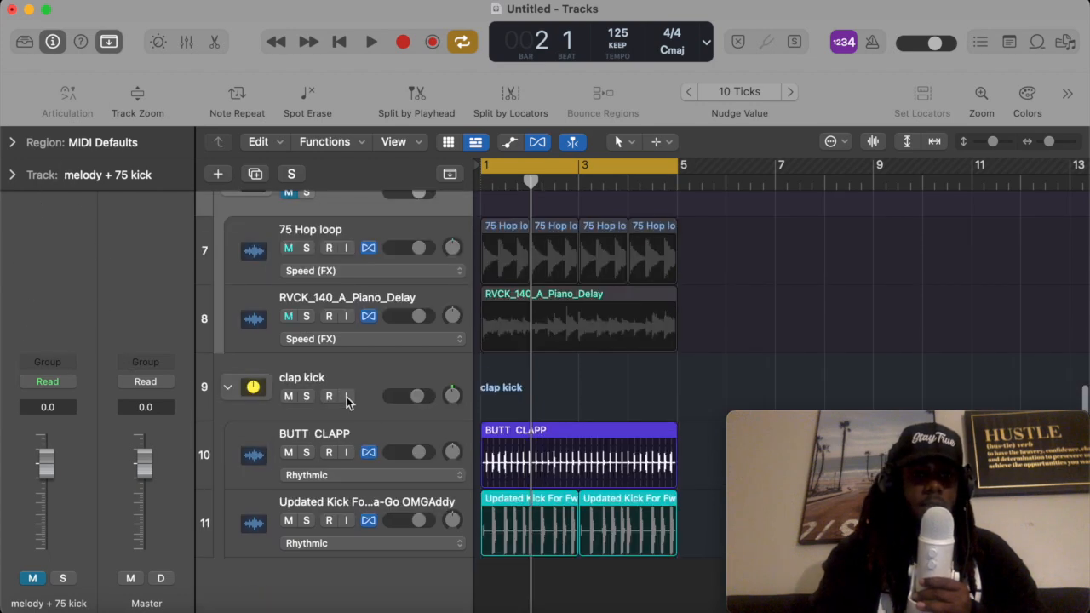
pyautogui.click(335, 376)
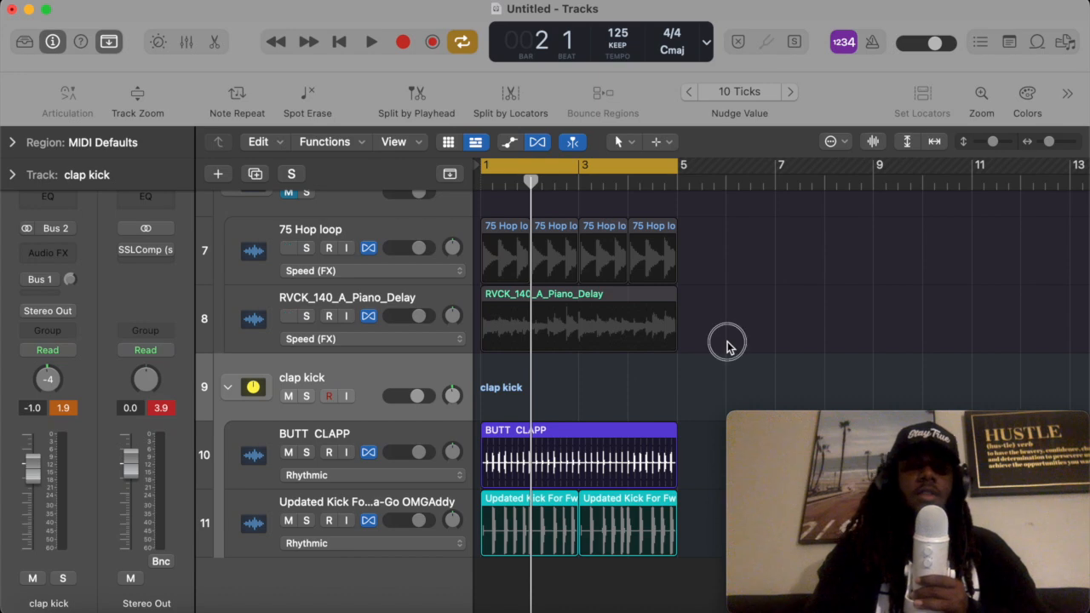
pyautogui.click(622, 324)
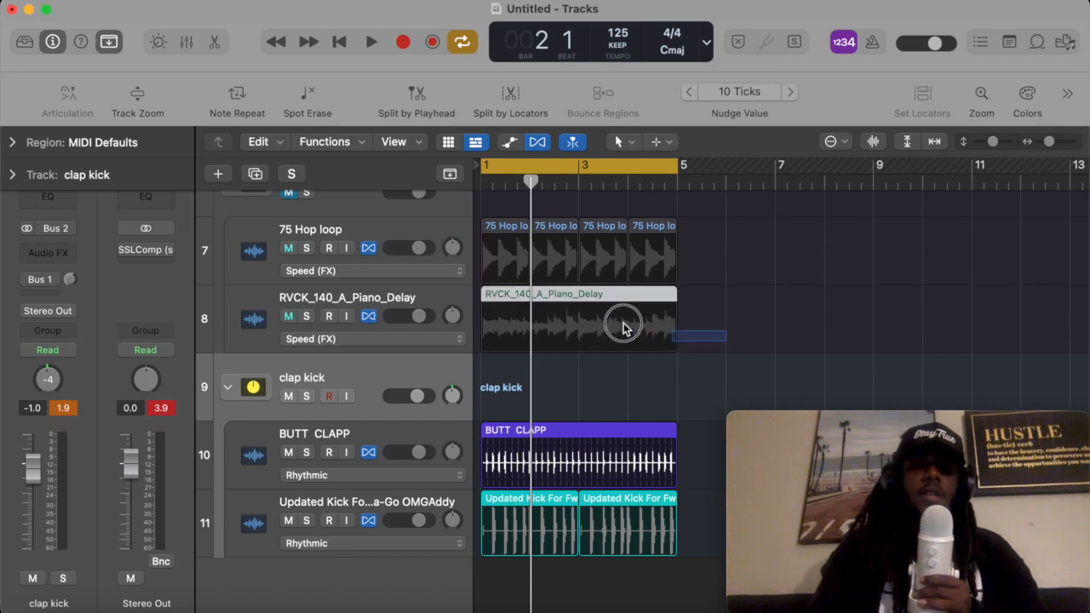
pyautogui.click(110, 42)
pyautogui.click(109, 40)
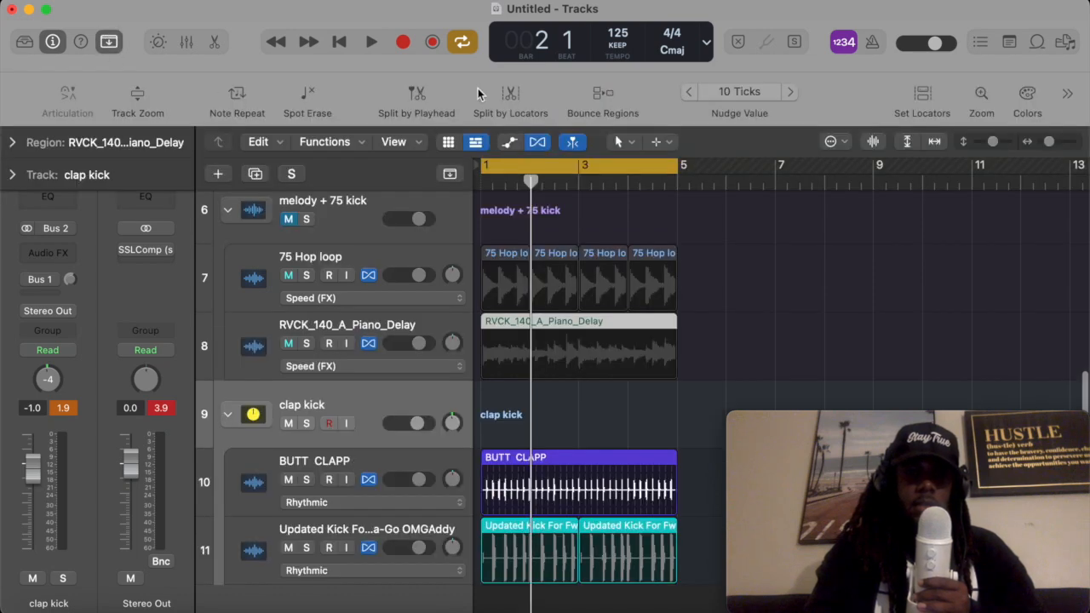
# - Open the track color palette twice and close it without picking a color
pyautogui.click(1027, 97)
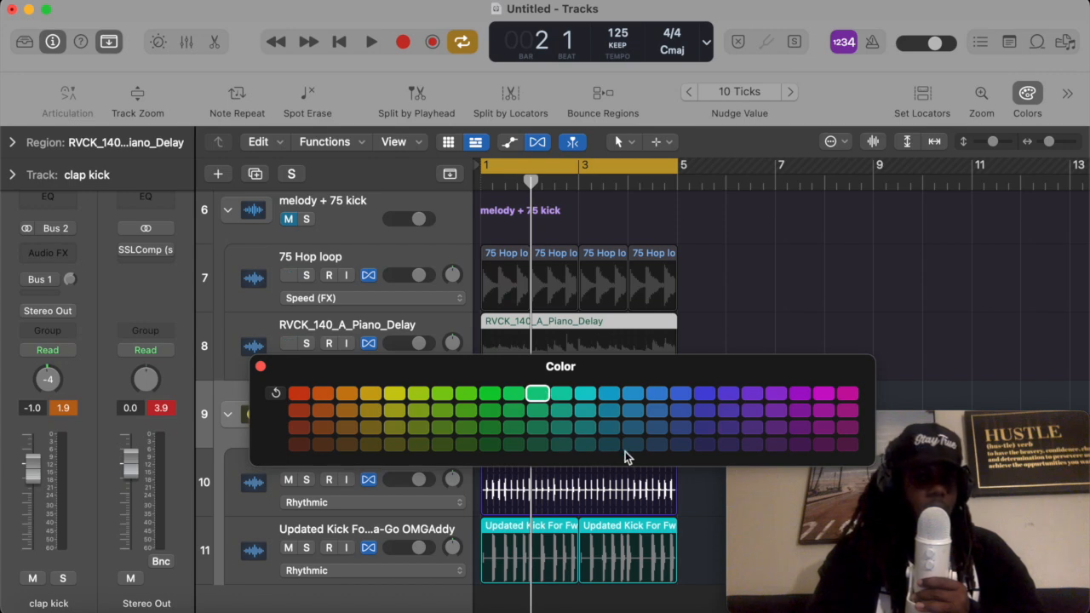
pyautogui.click(261, 367)
pyautogui.click(722, 383)
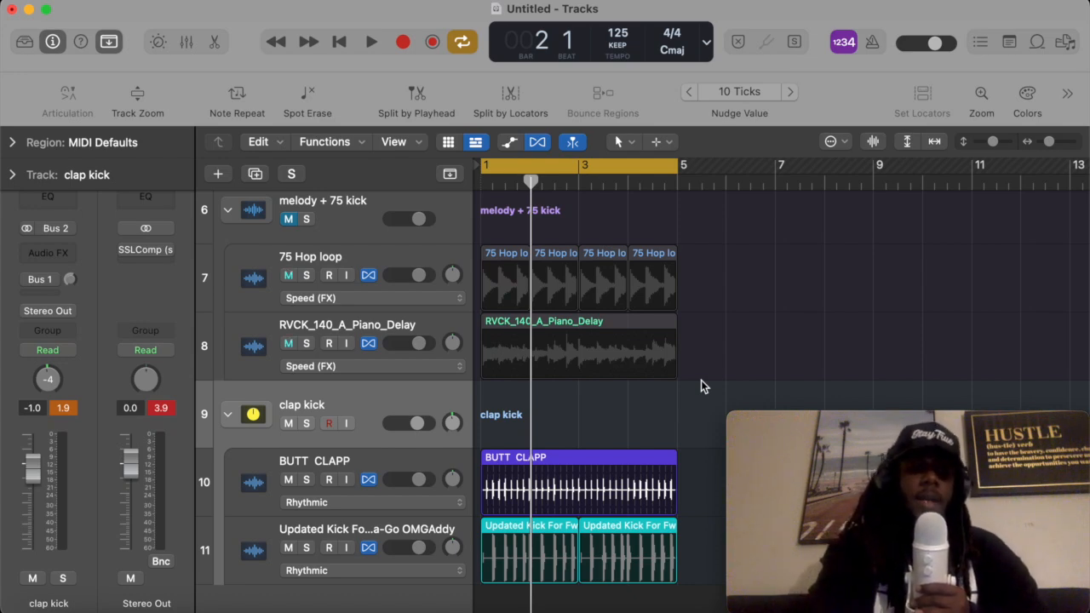
pyautogui.hotkey('alt', 'c')
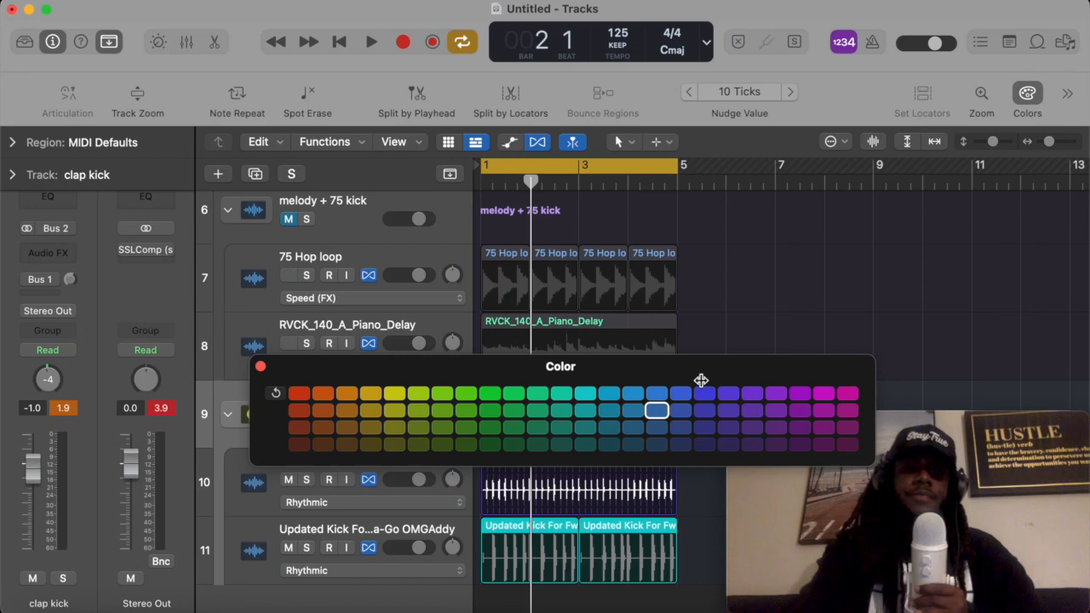
pyautogui.click(260, 366)
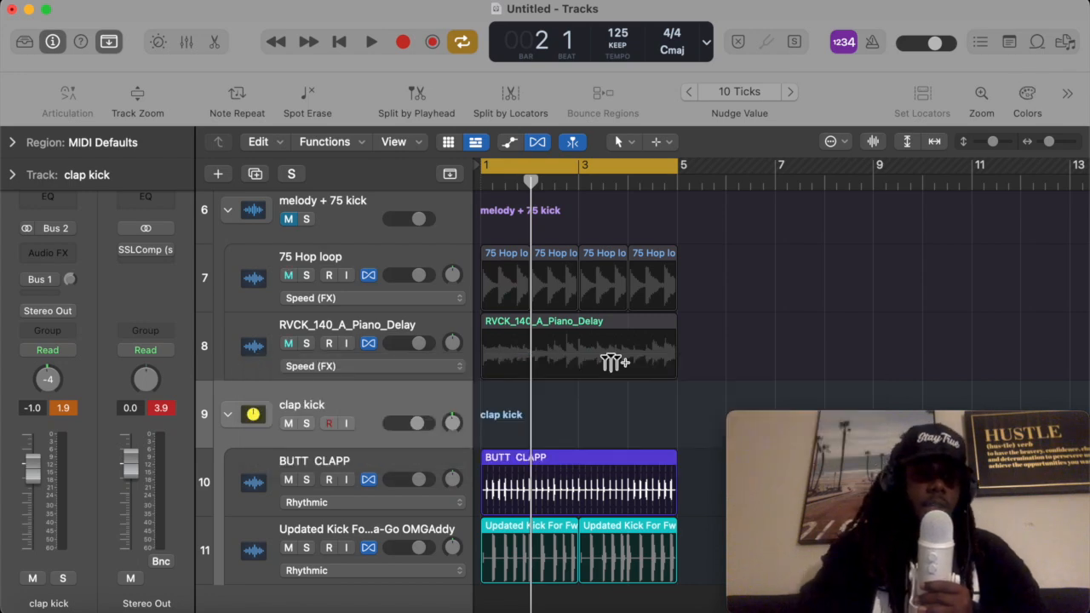
# - Try to create a track stack from the BUTT CLAPP selection
pyautogui.click(624, 461)
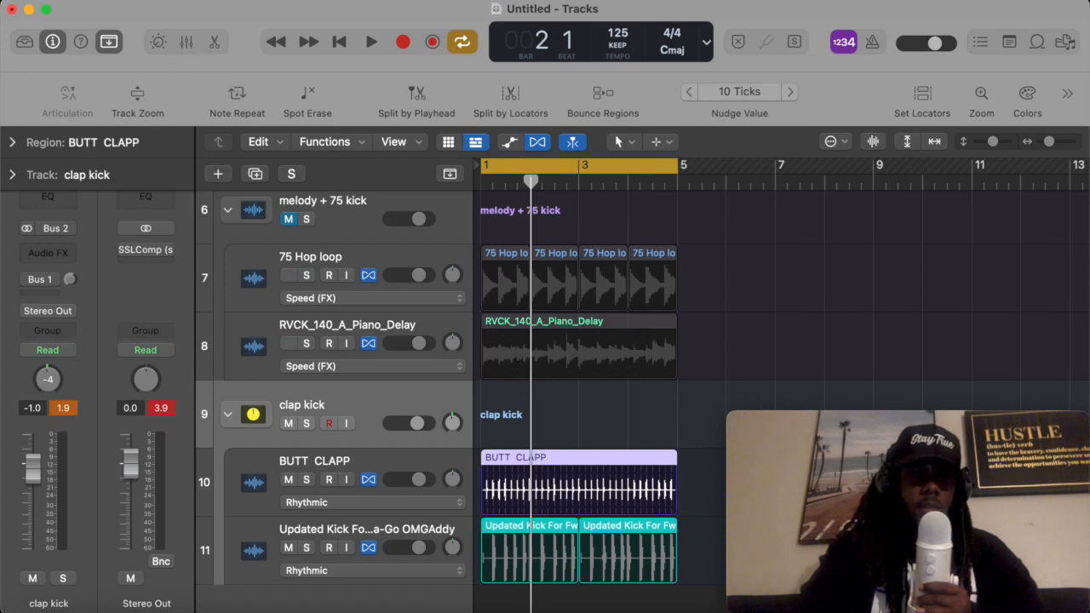
pyautogui.click(203, 3)
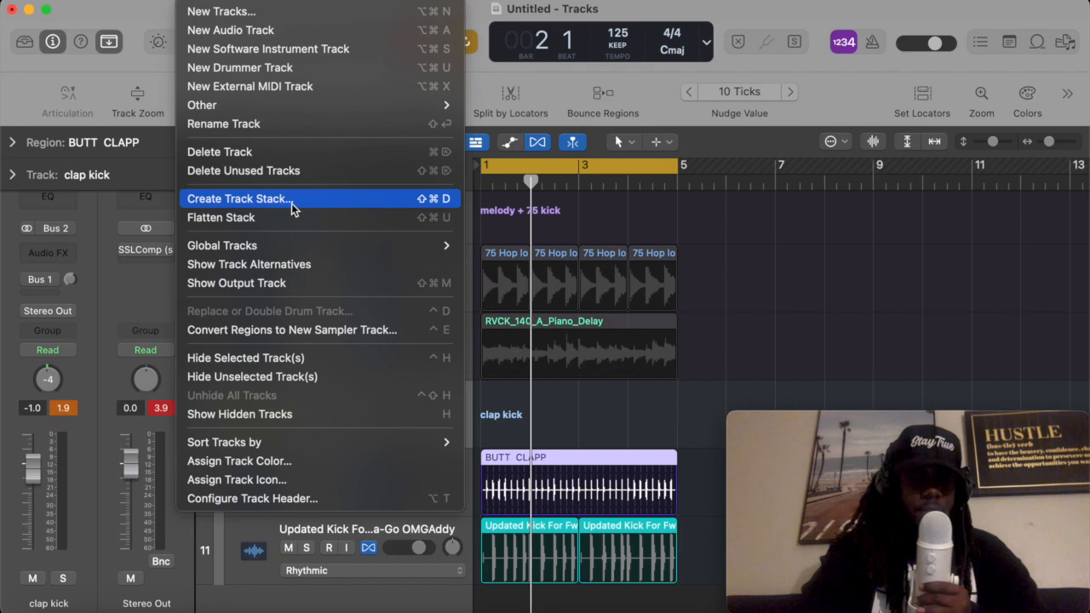
pyautogui.click(312, 204)
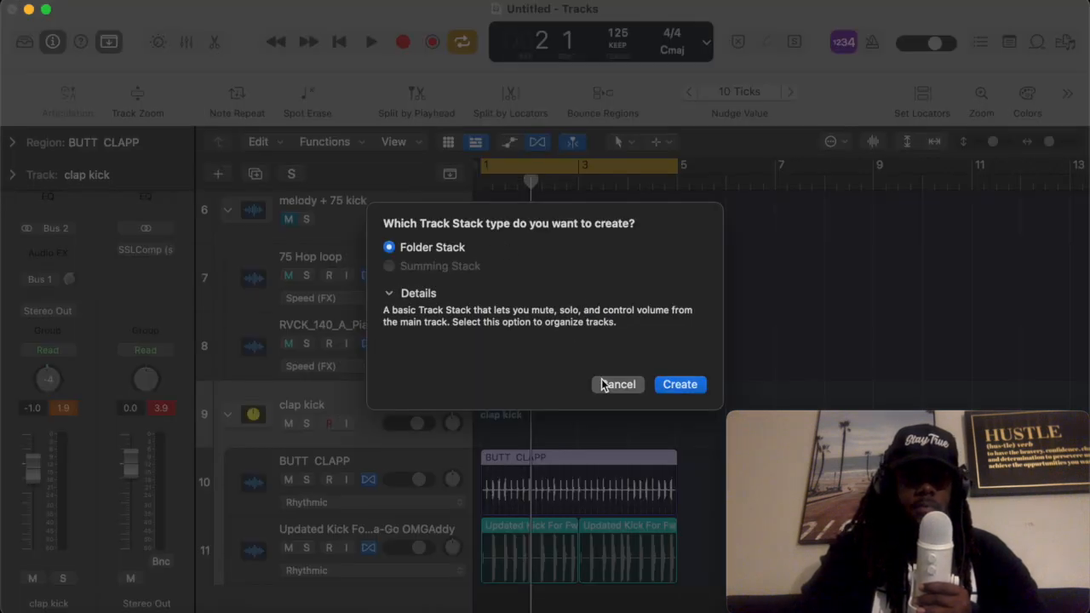
pyautogui.click(608, 384)
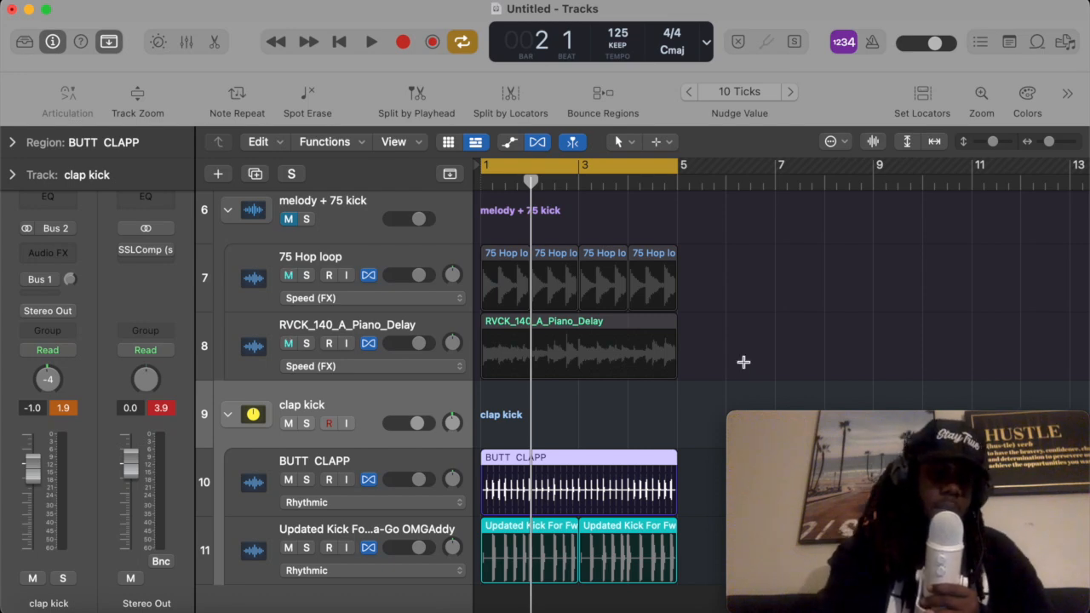
pyautogui.press('super+shift+d')
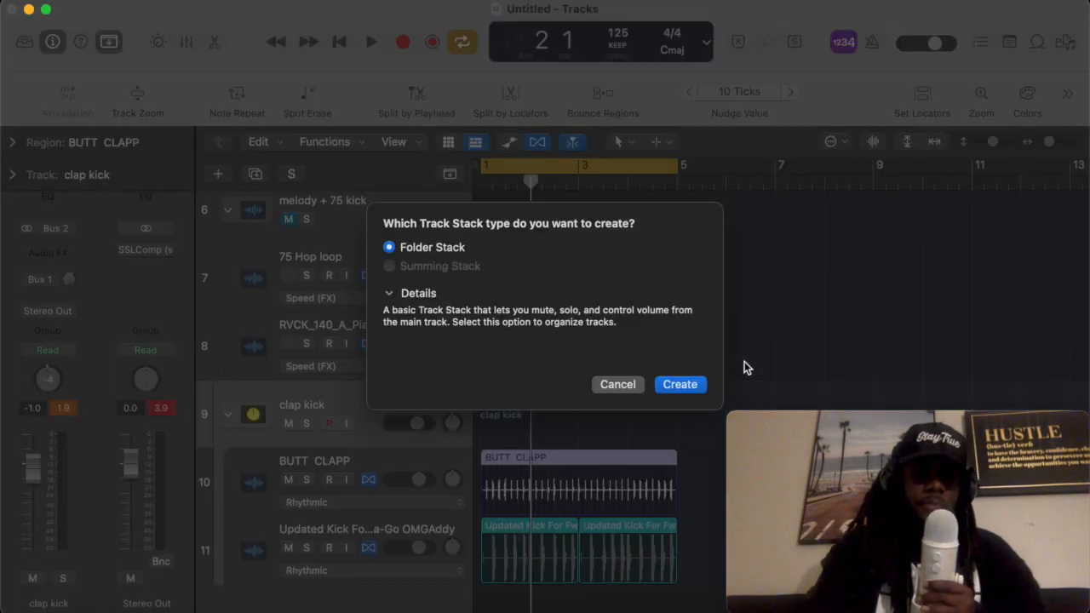
pyautogui.click(627, 383)
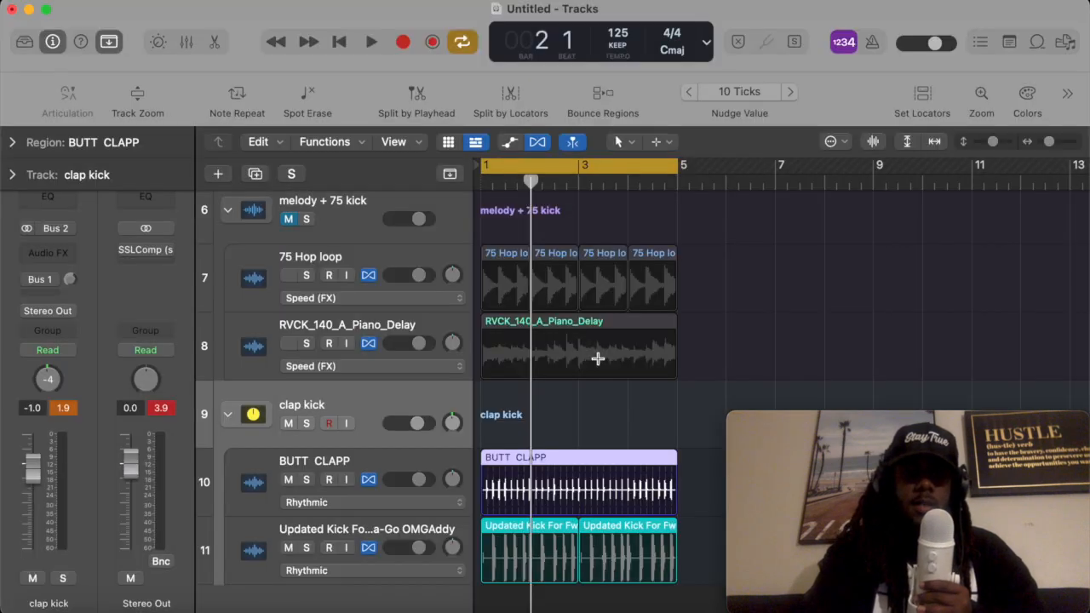
# - Group the Ooo! (Reverb) and Ahh! (Reverb) tracks into a summing stack and collapse it
pyautogui.scroll(-2, 596, 358)
pyautogui.scroll(8, 565, 281)
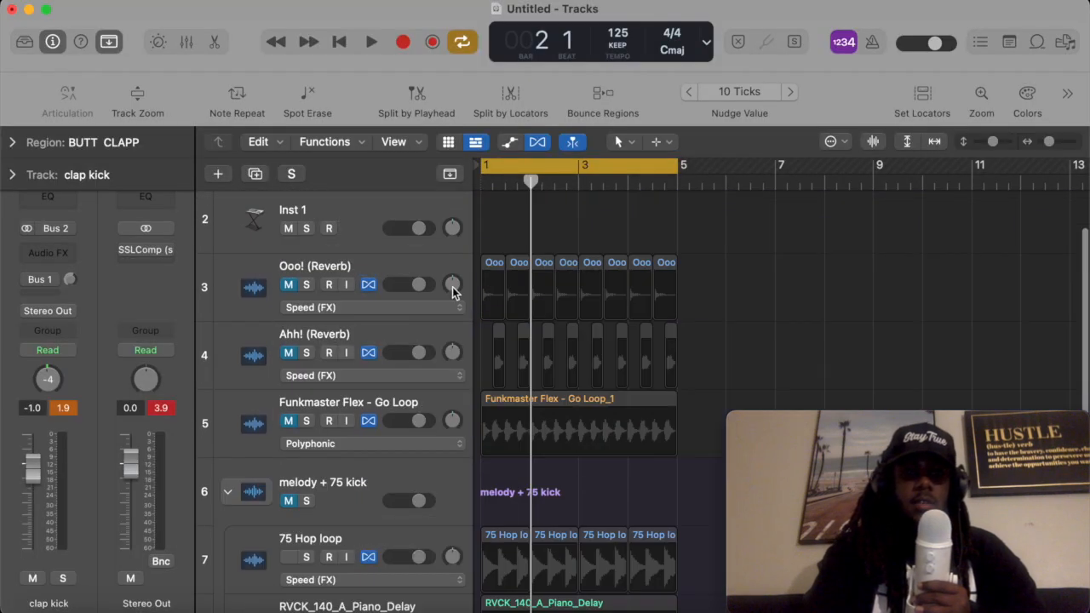
pyautogui.click(359, 269)
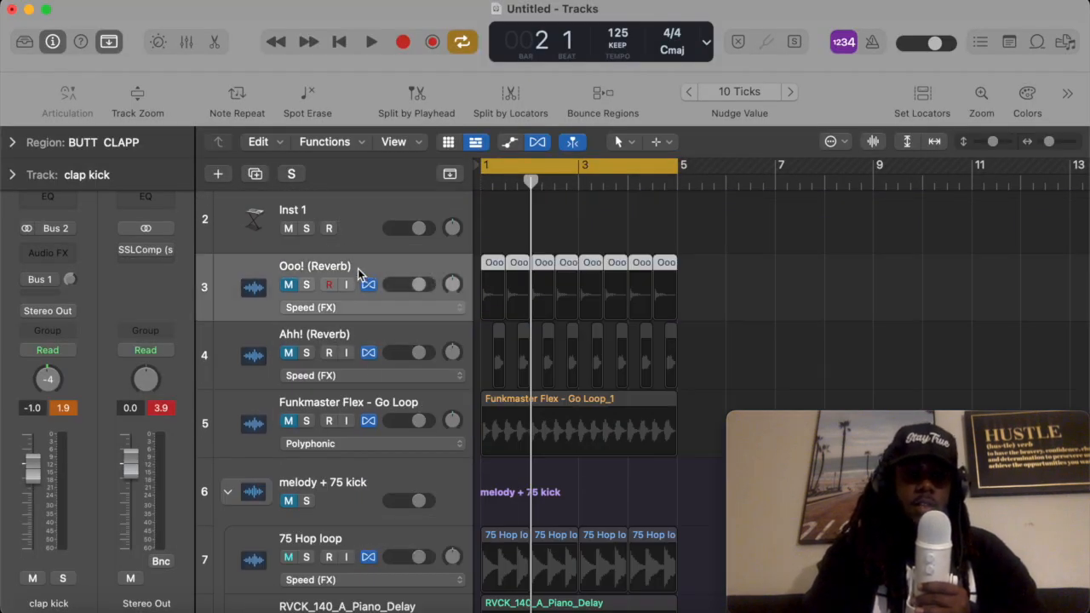
pyautogui.keyDown('shift'); pyautogui.click(328, 337); pyautogui.keyUp('shift')
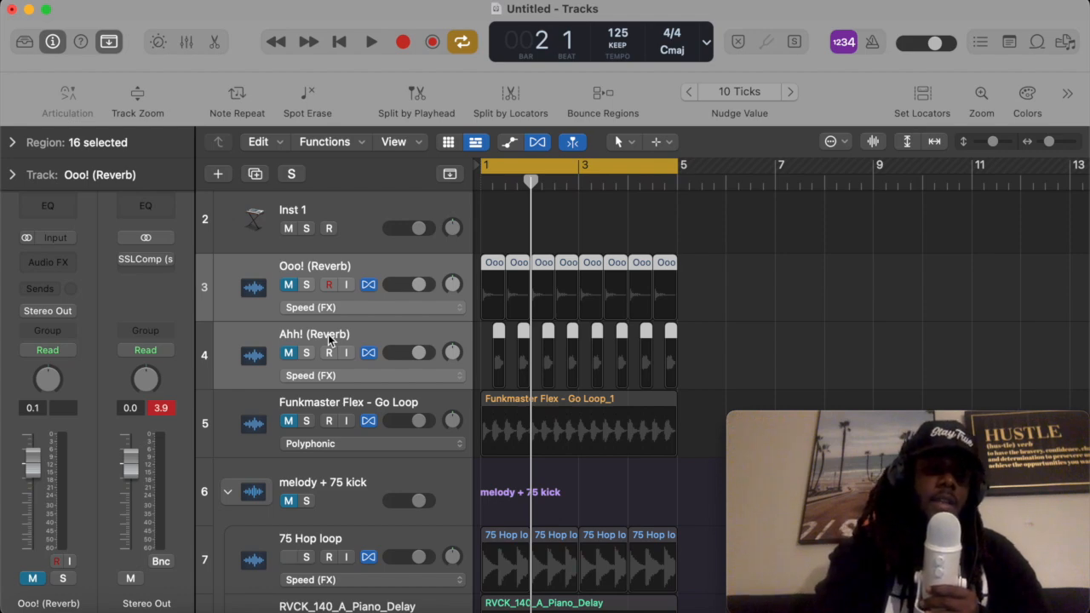
pyautogui.press('super+shift+d')
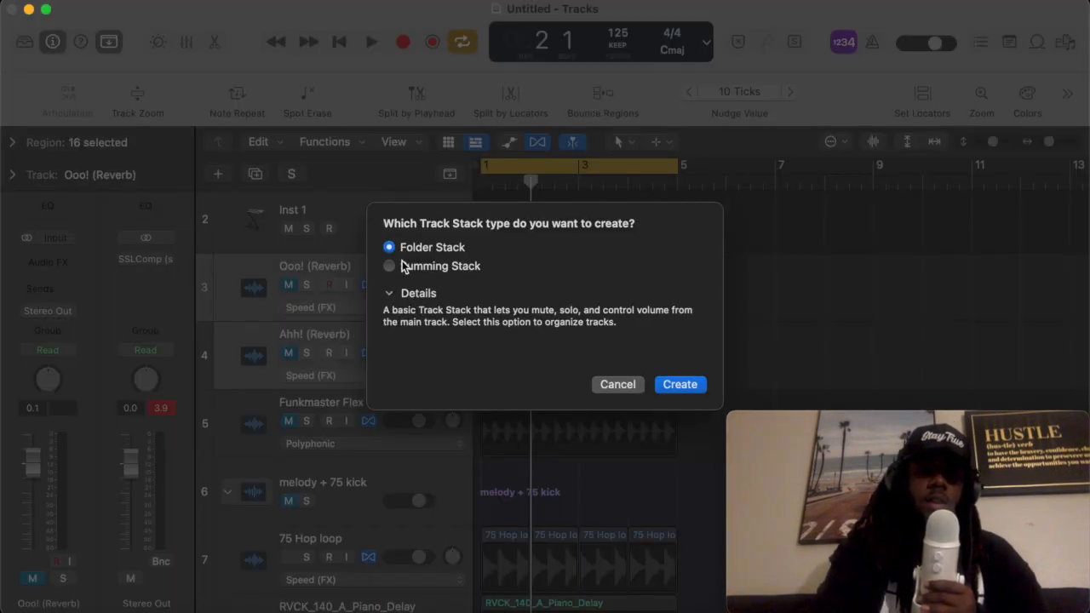
pyautogui.click(390, 265)
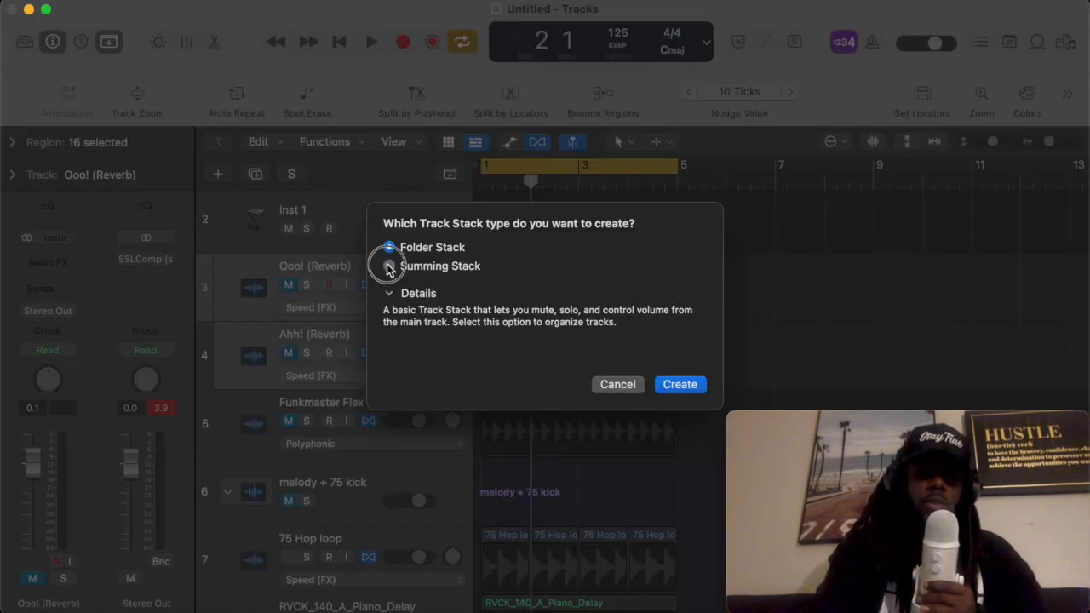
pyautogui.click(684, 384)
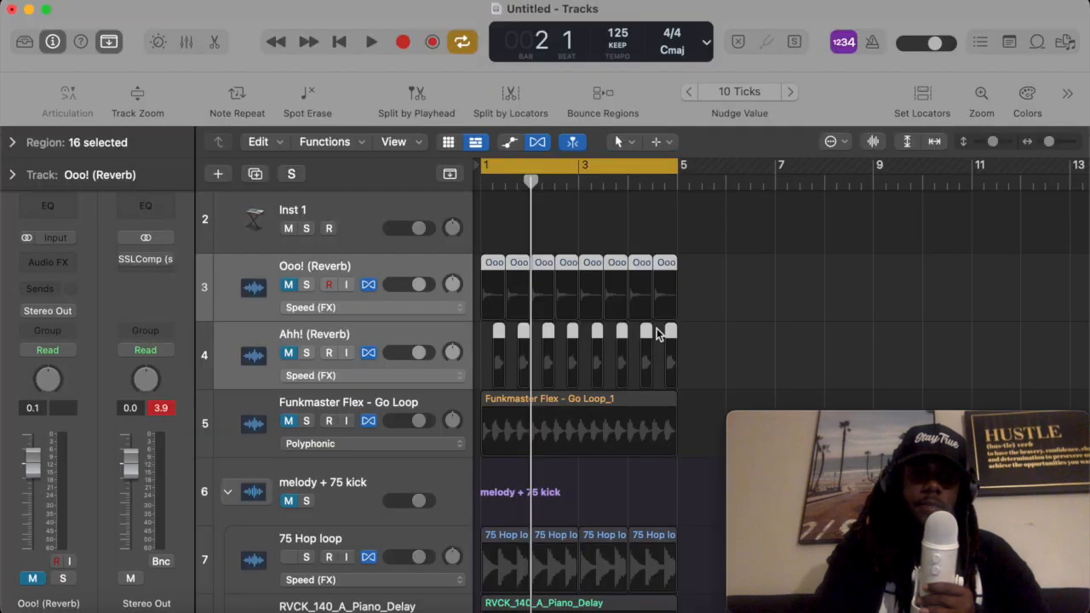
pyautogui.click(211, 275)
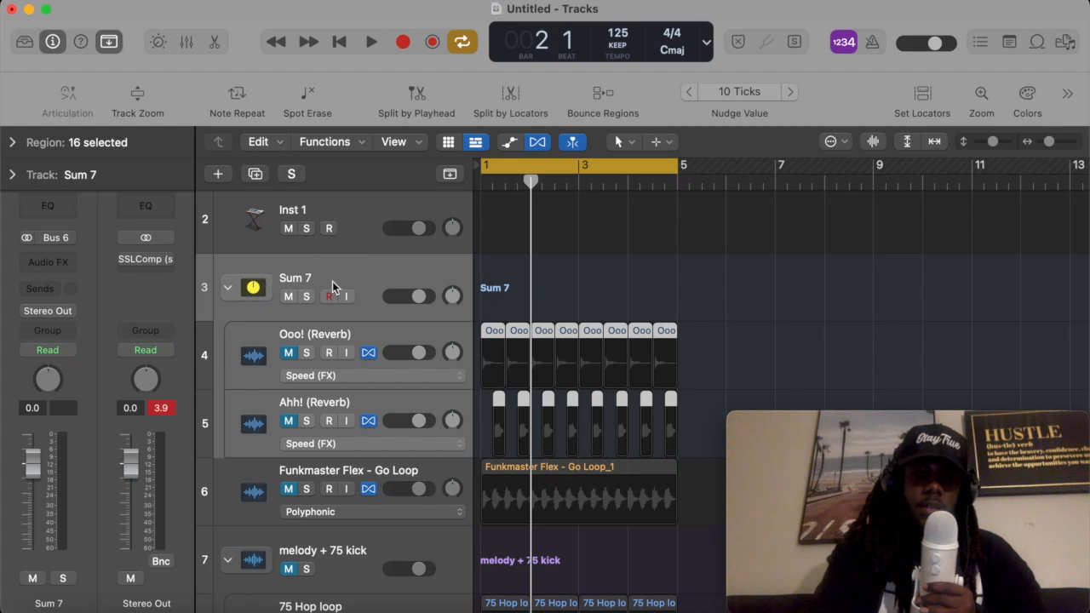
pyautogui.click(227, 288)
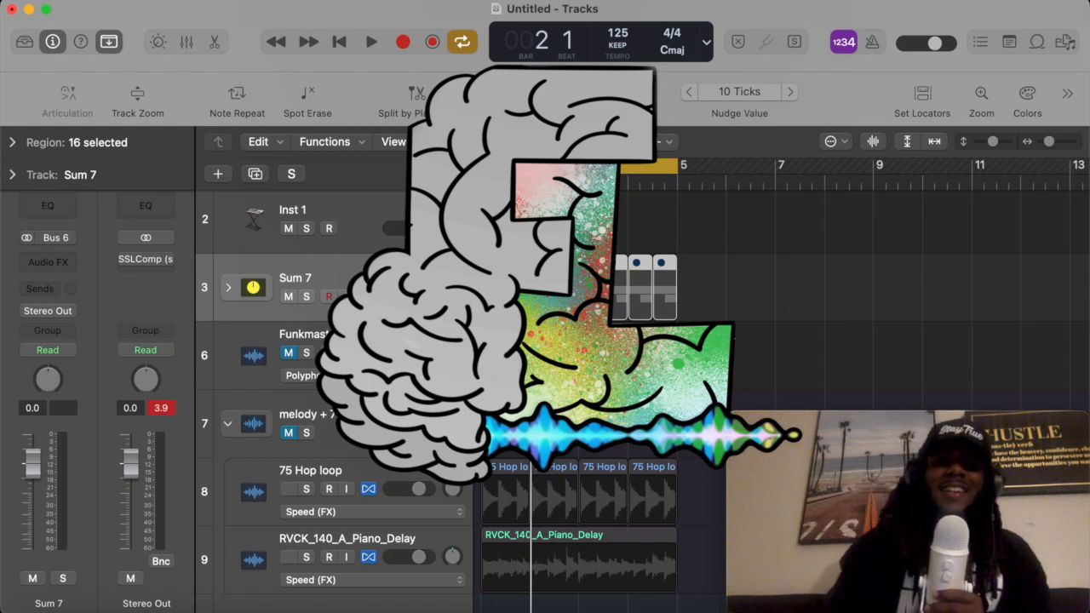
pyautogui.moveTo(948, 543)
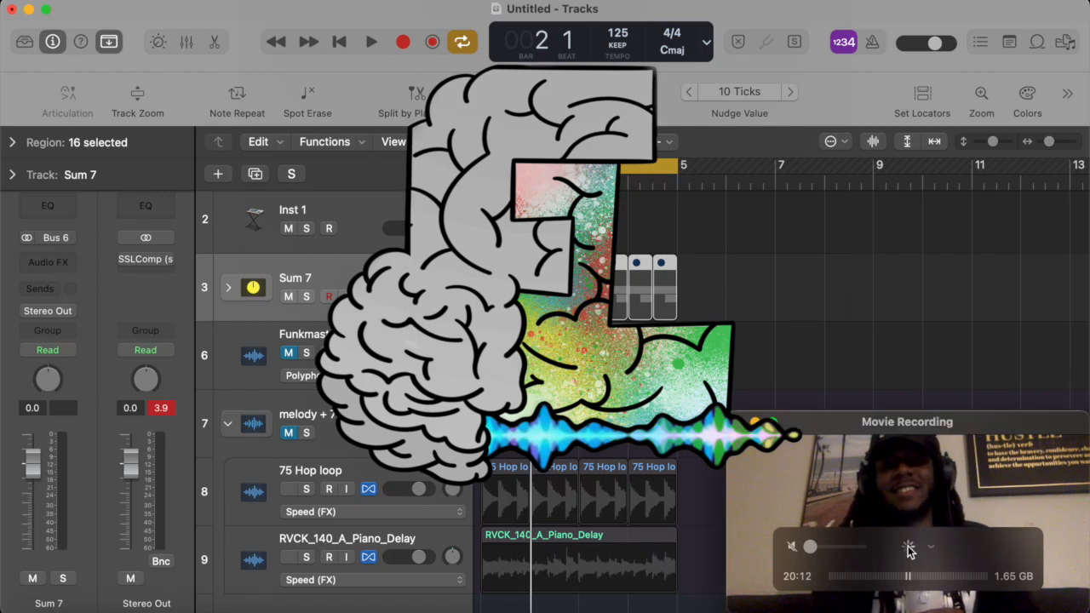
pyautogui.click(795, 267)
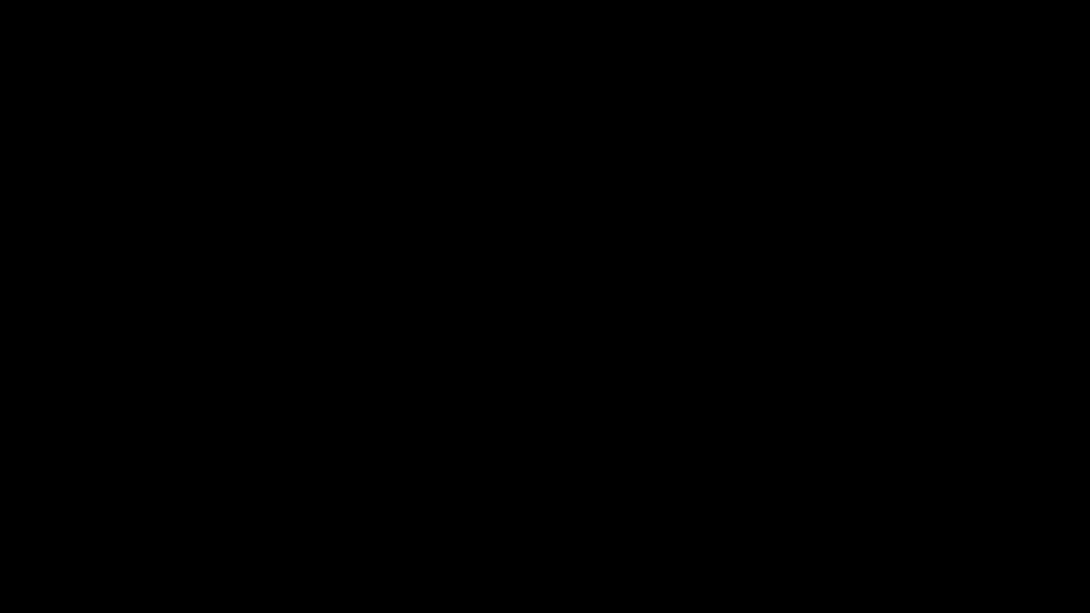